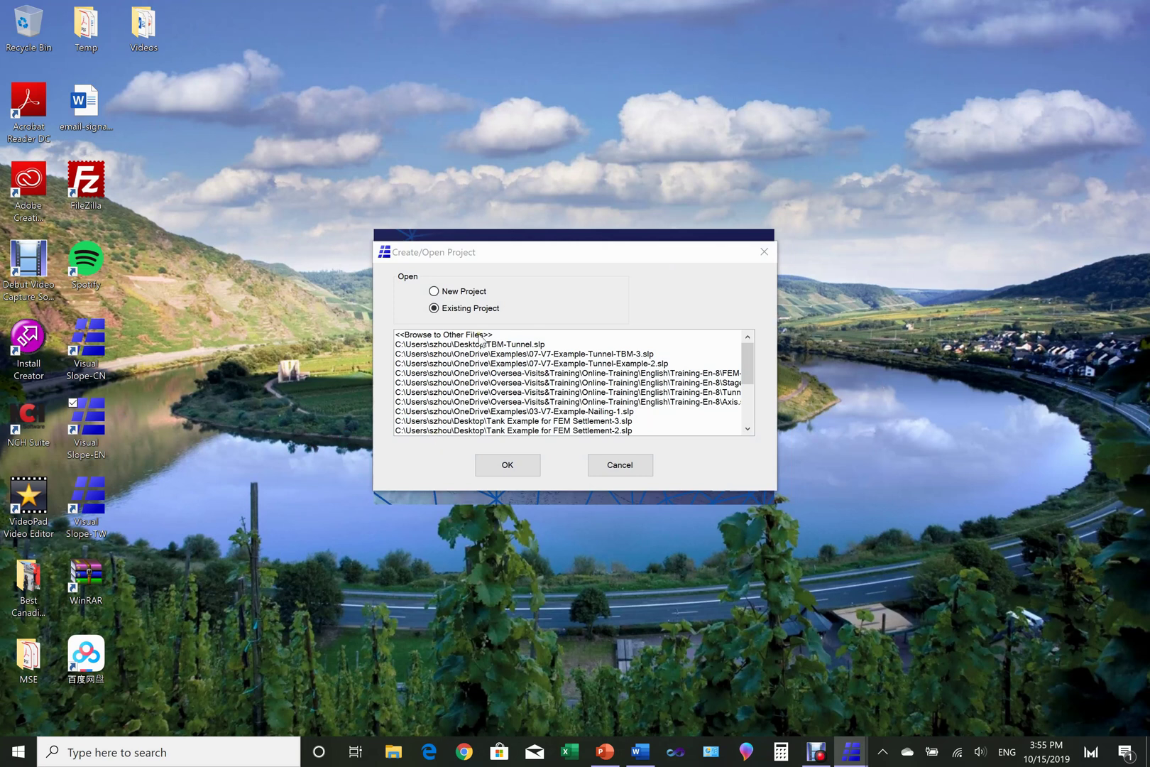
Step: Create a new project with the title "TBM Tunnel Lining Design"
{"action": "left_click", "coordinate": [436, 292]}
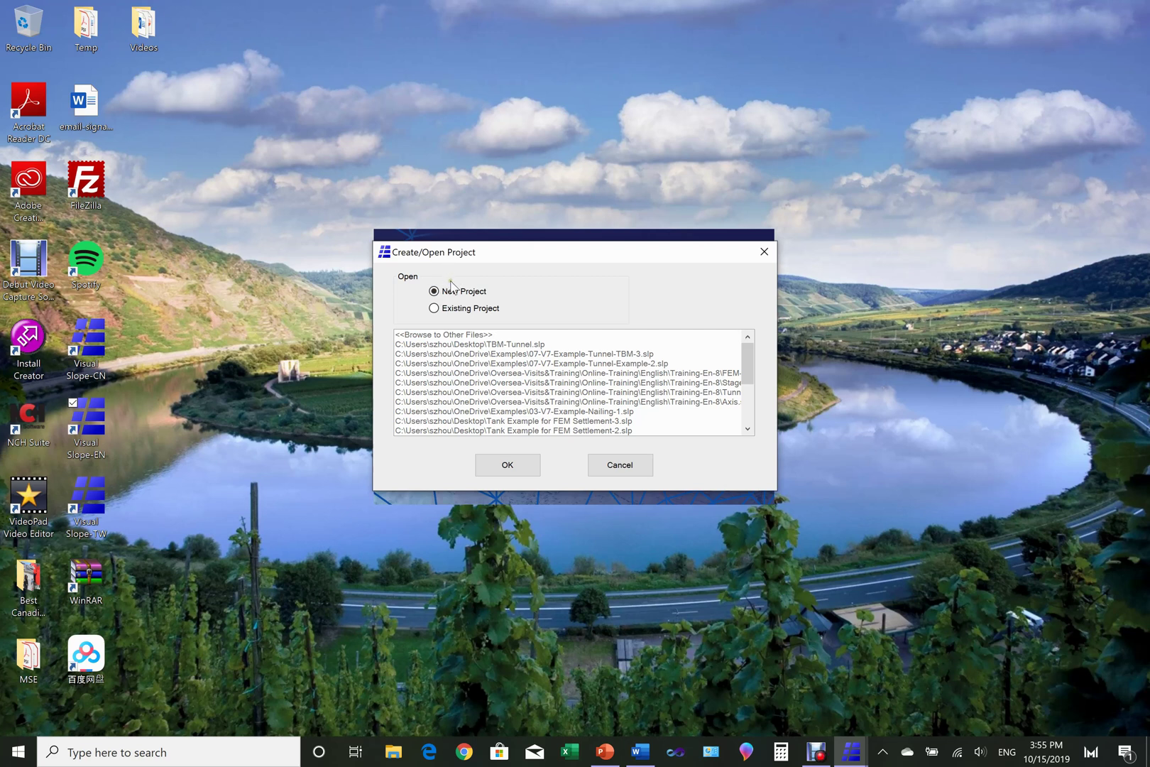
{"action": "left_click", "coordinate": [508, 466]}
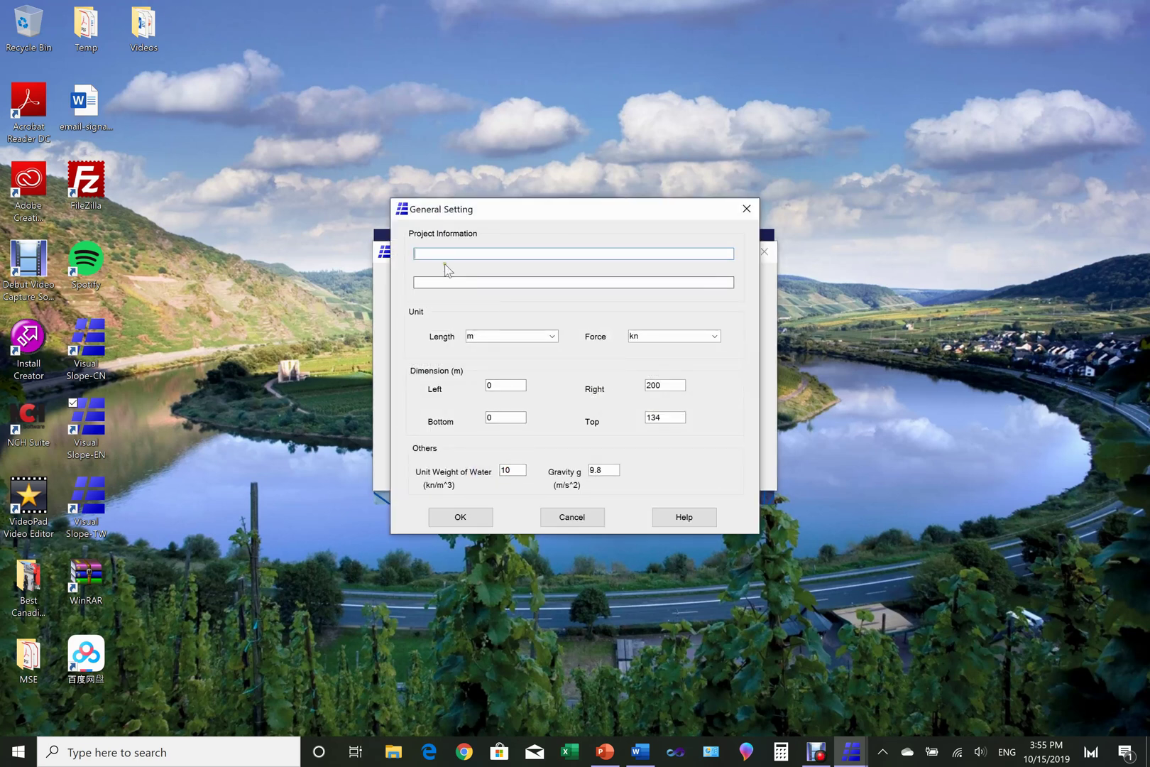
{"action": "type", "text": "TBM Tunnel"}
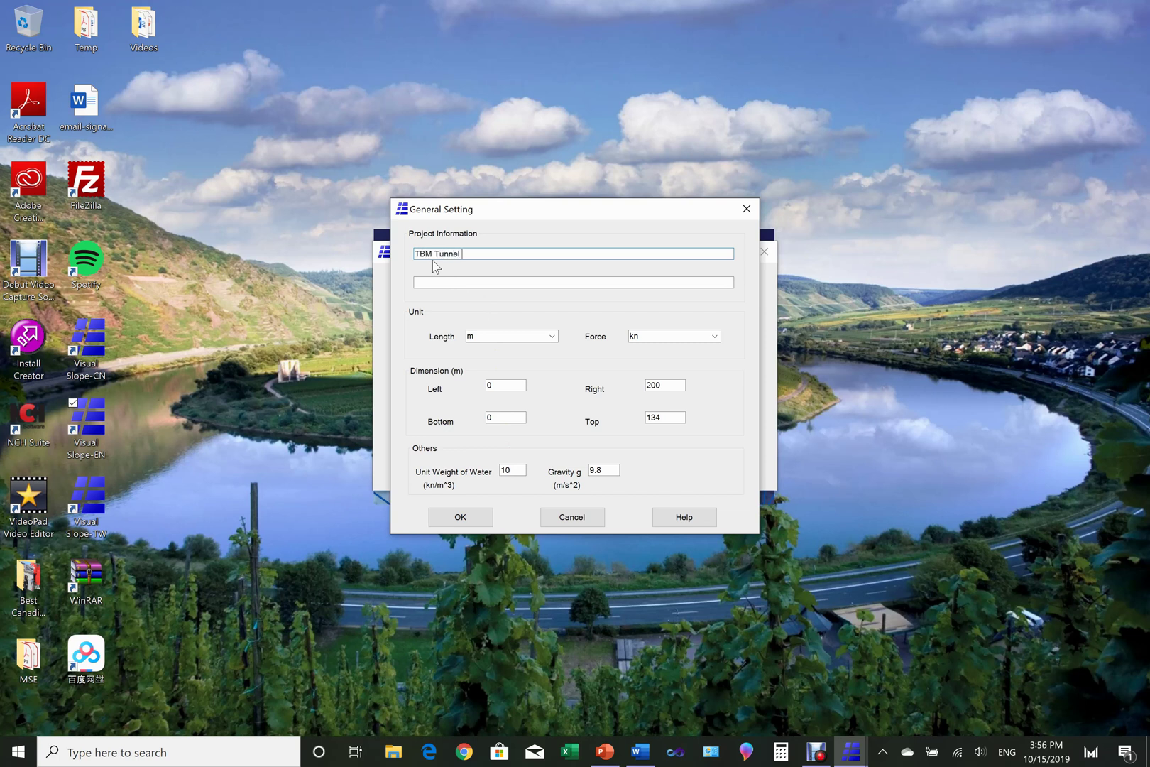
{"action": "type", "text": " Lining Design"}
Step: Set the project's right dimension to 90 m and top dimension to 60 m, and accept the general settings
{"action": "left_click_drag", "start_coordinate": [662, 386], "coordinate": [635, 386]}
{"action": "type", "text": "90"}
{"action": "left_click", "coordinate": [665, 416]}
{"action": "left_click_drag", "start_coordinate": [665, 416], "coordinate": [641, 420]}
{"action": "type", "text": "60"}
{"action": "left_click", "coordinate": [458, 517]}
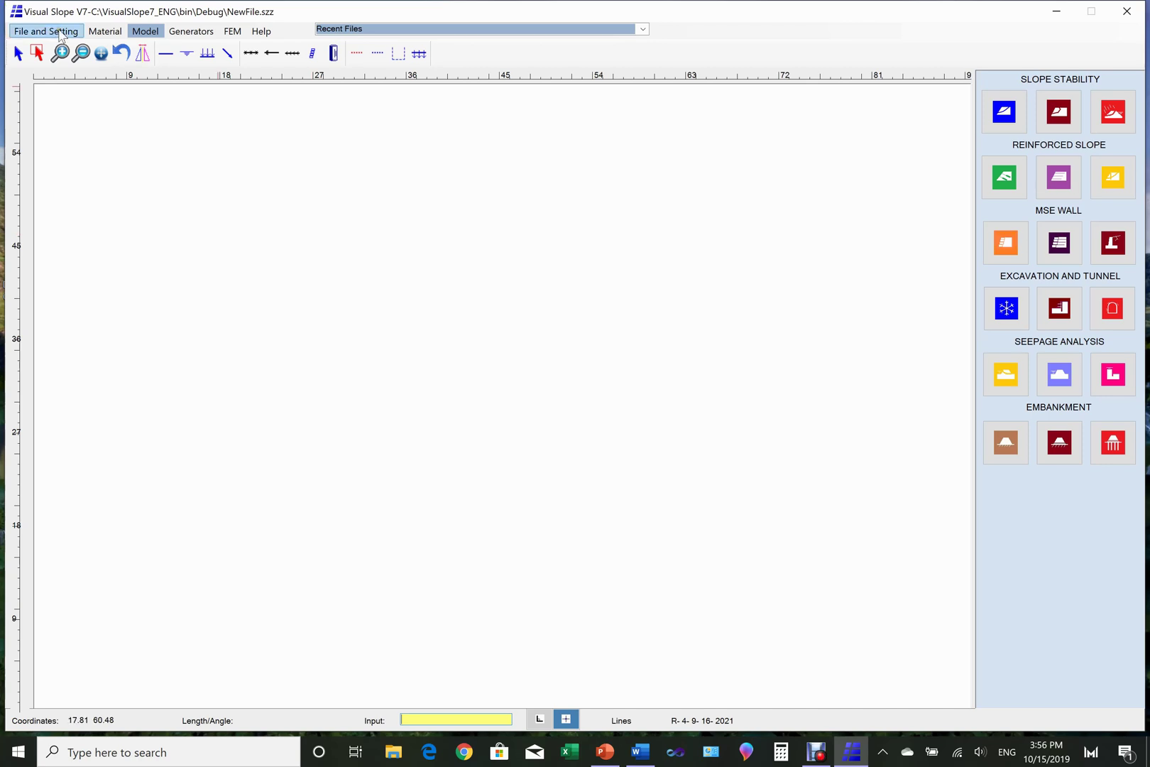
Step: Create a new soil material named "soft rock" in the current project
{"action": "left_click", "coordinate": [91, 33]}
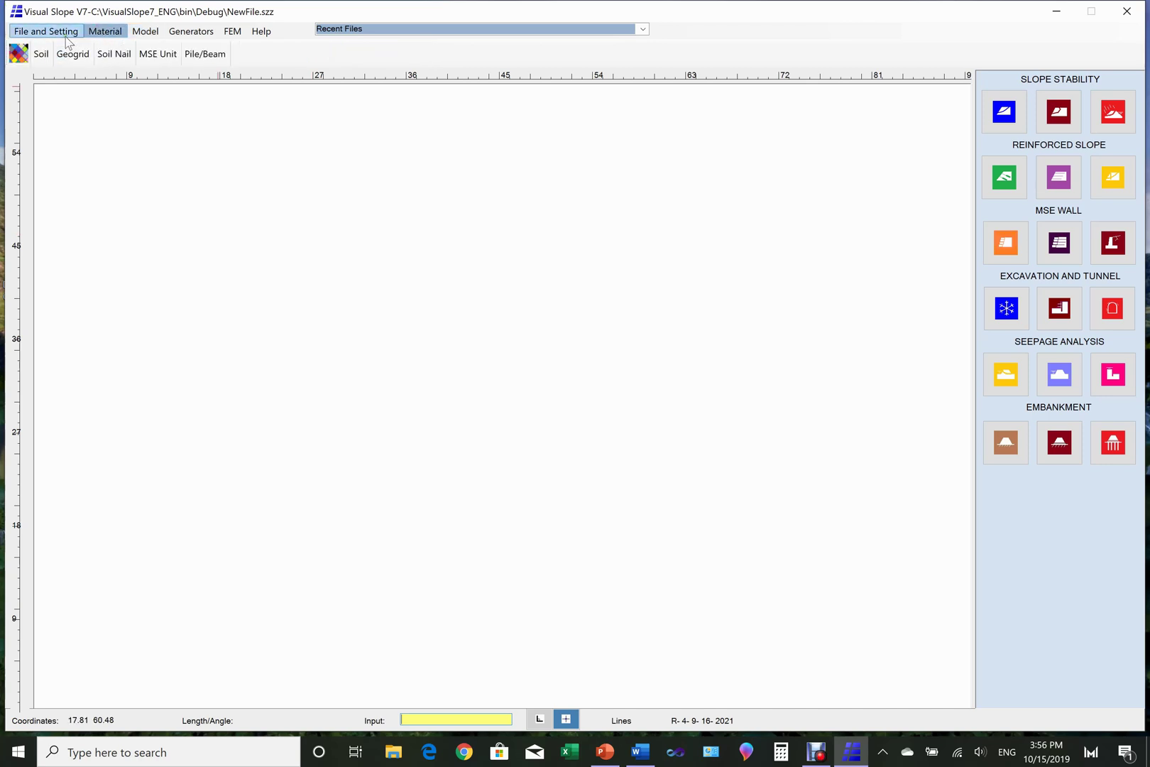
{"action": "left_click", "coordinate": [18, 53]}
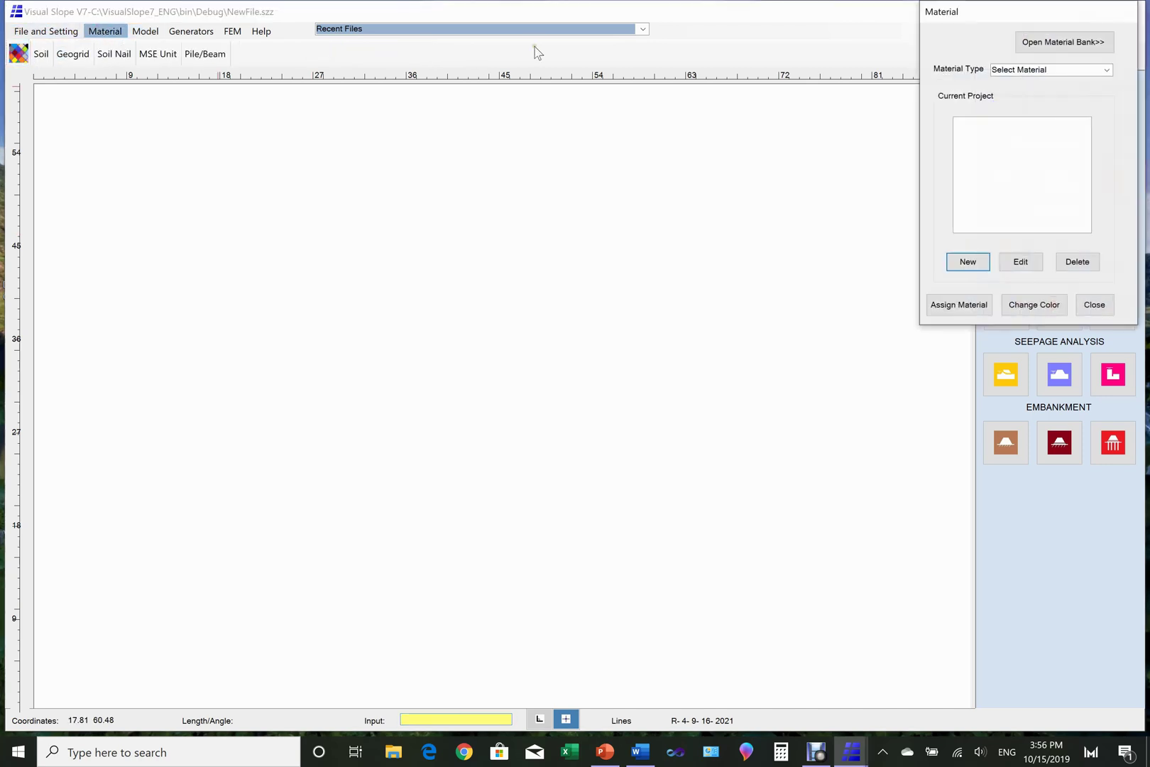
{"action": "left_click", "coordinate": [1107, 70]}
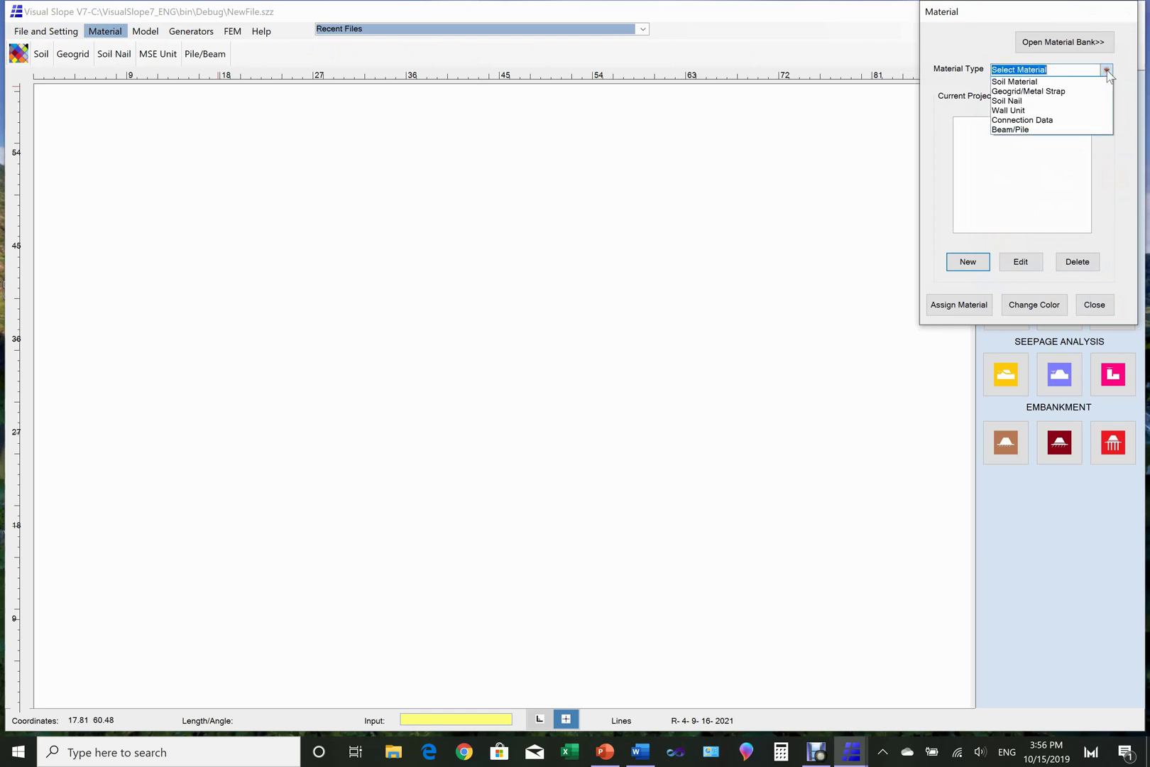
{"action": "left_click", "coordinate": [1053, 81]}
{"action": "left_click", "coordinate": [966, 261]}
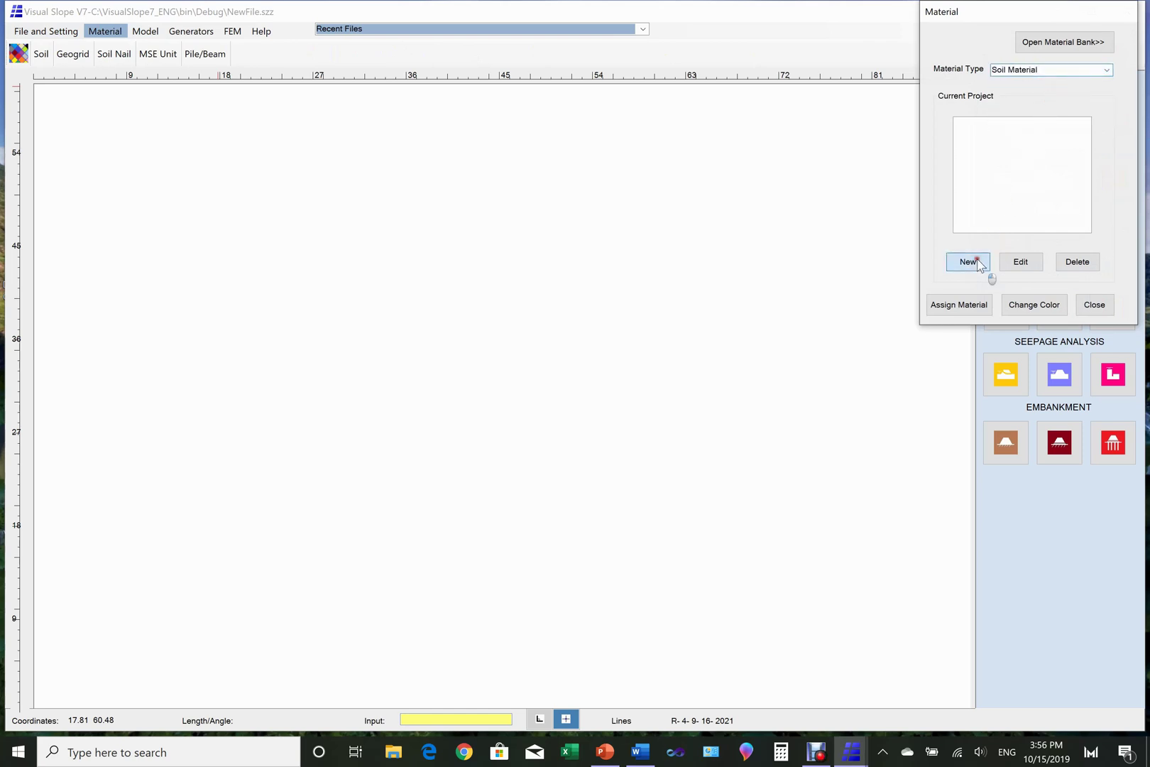
{"action": "left_click", "coordinate": [533, 308]}
{"action": "type", "text": "soft ro"}
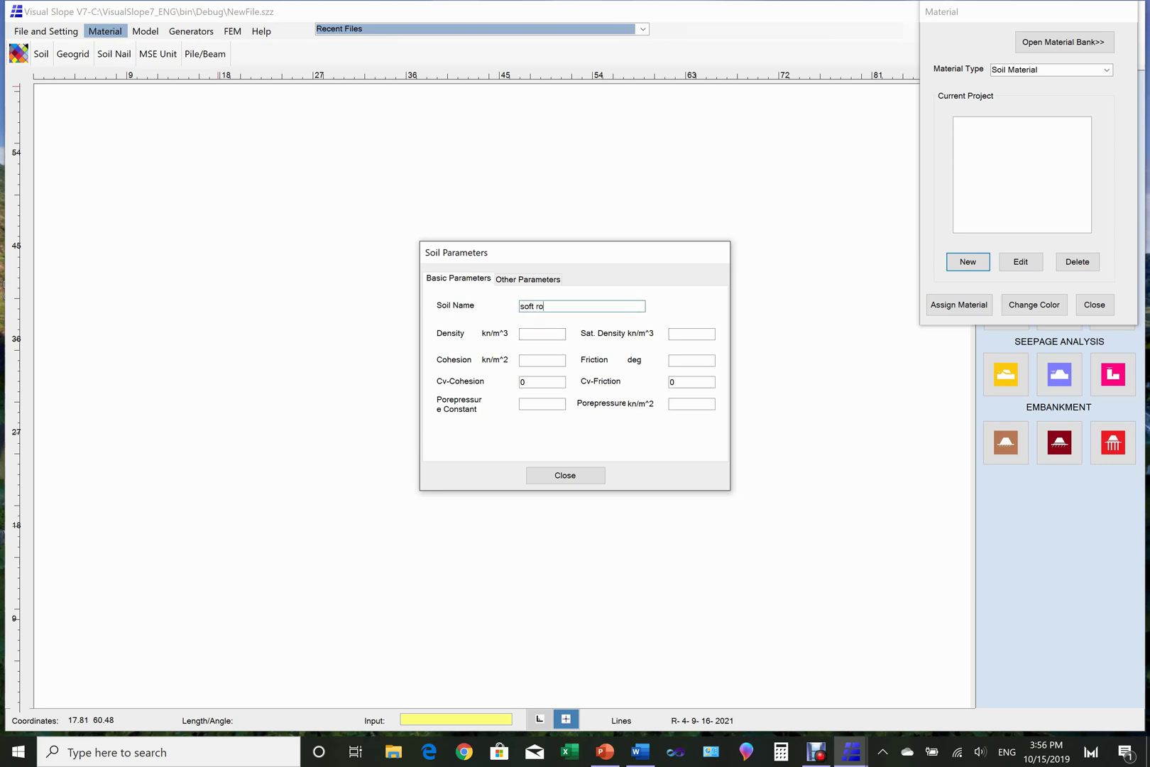
{"action": "type", "text": "ck"}
Step: Set the soft rock's density and saturated density to 23 kn/m^3 and its cohesion to 2000 kn/m^2
{"action": "left_click", "coordinate": [533, 332]}
{"action": "type", "text": "23"}
{"action": "left_click", "coordinate": [679, 334]}
{"action": "type", "text": "23"}
{"action": "left_click", "coordinate": [529, 361]}
{"action": "type", "text": "2000"}
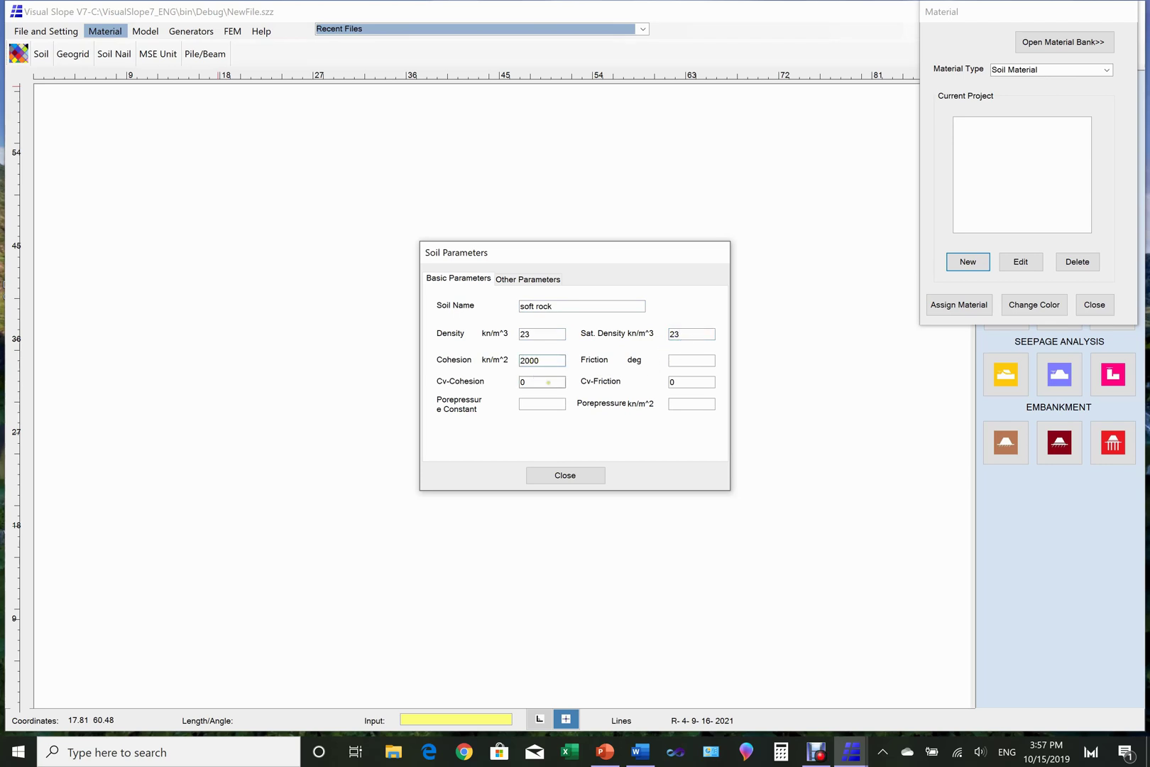
Step: Set the soft rock's tunnel parameters to elastic modulus 4.8E6 kn/m^2 and Poisson's ratio 0.28, and save the soil
{"action": "left_click", "coordinate": [544, 281]}
{"action": "left_click", "coordinate": [666, 414]}
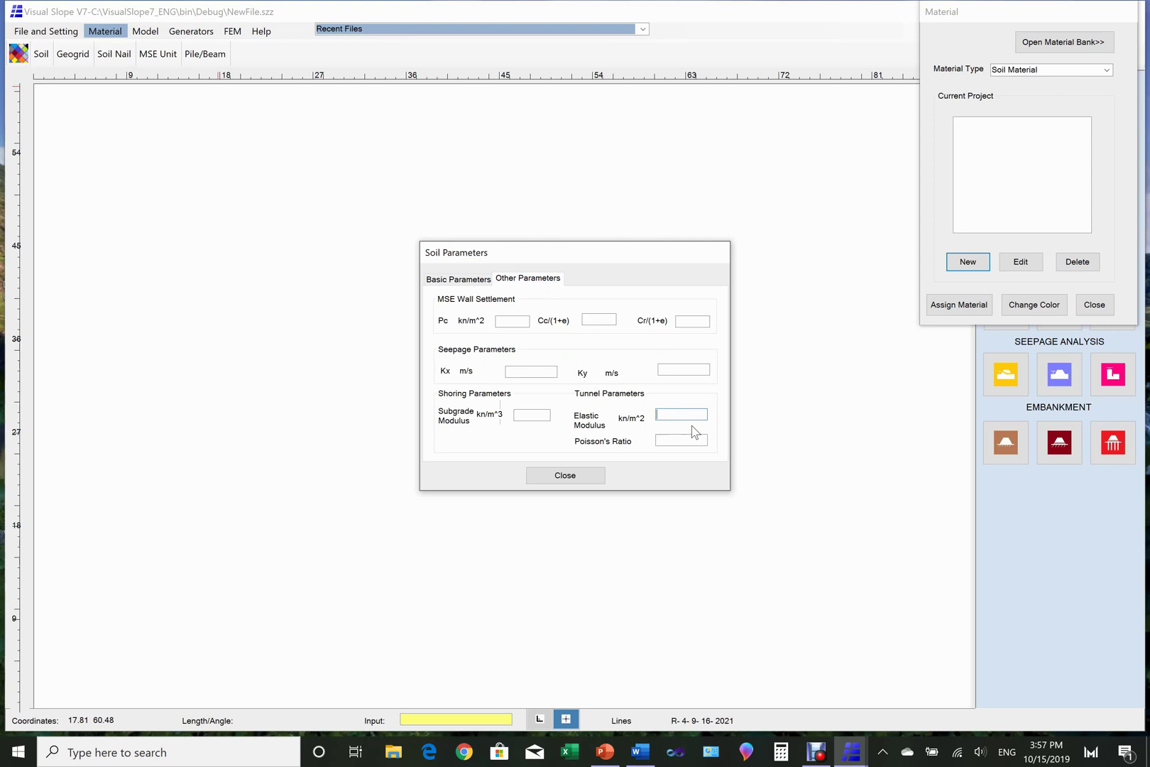
{"action": "type", "text": "4.8E6"}
{"action": "left_click", "coordinate": [680, 439]}
{"action": "type", "text": "0.28"}
{"action": "left_click", "coordinate": [592, 477]}
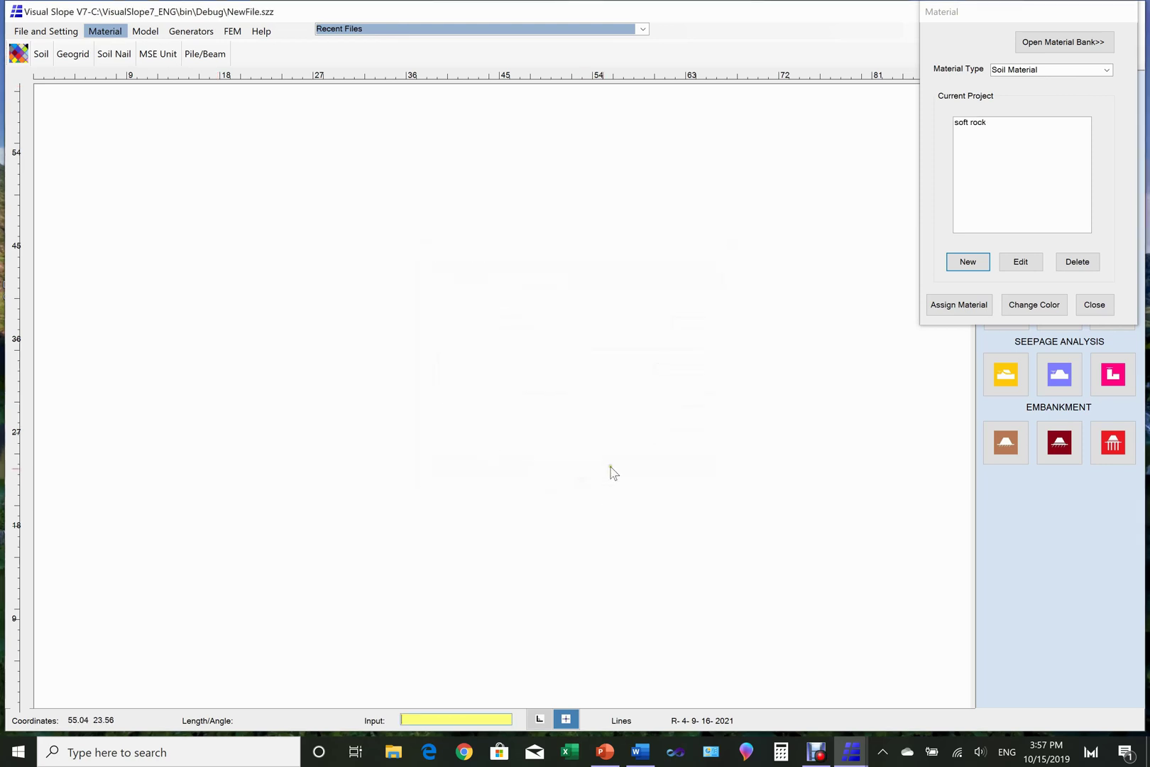
Step: Create a new Beam/Pile material of type Beam named "Segment"
{"action": "left_click", "coordinate": [1108, 71]}
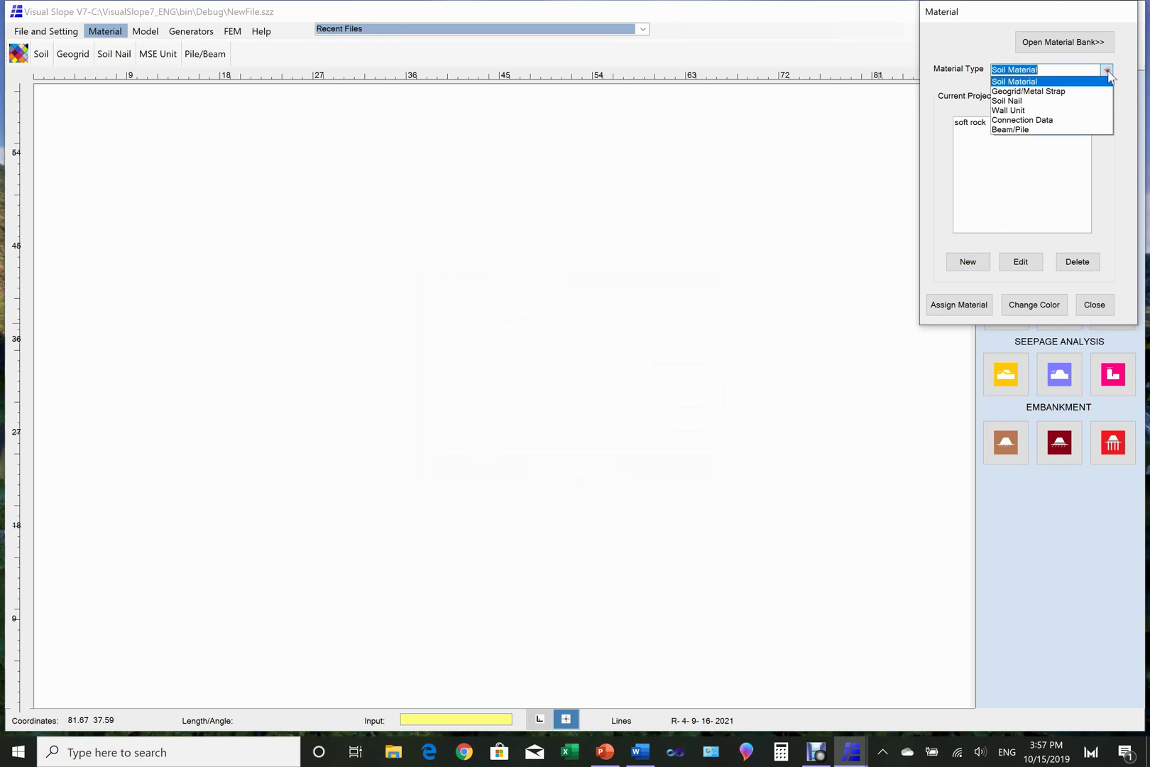
{"action": "left_click", "coordinate": [1046, 131]}
{"action": "left_click", "coordinate": [966, 264]}
{"action": "left_click", "coordinate": [473, 276]}
{"action": "left_click", "coordinate": [619, 296]}
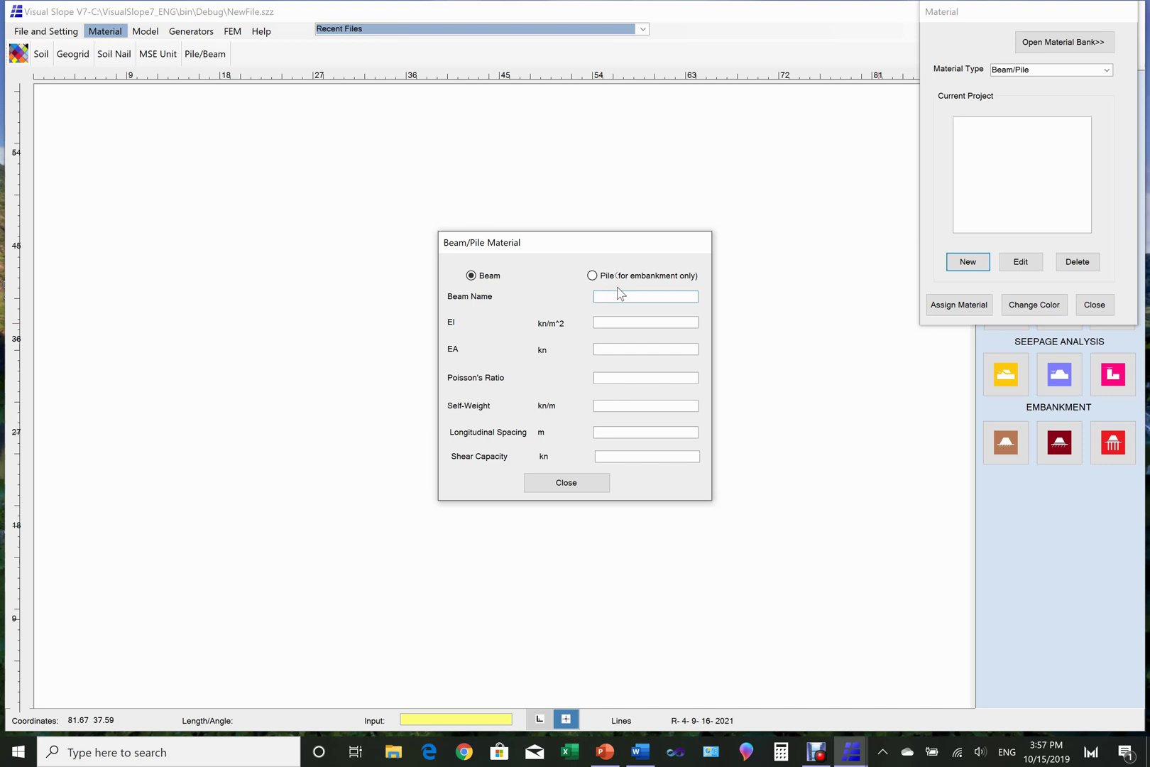
{"action": "type", "text": "Segment"}
Step: Set the Segment beam's EI to 1E5 and its EA to 1.3E7 kn
{"action": "left_click", "coordinate": [611, 323]}
{"action": "type", "text": "1E5"}
{"action": "left_click", "coordinate": [623, 350]}
{"action": "left_click", "coordinate": [623, 350]}
{"action": "type", "text": "1.3E7"}
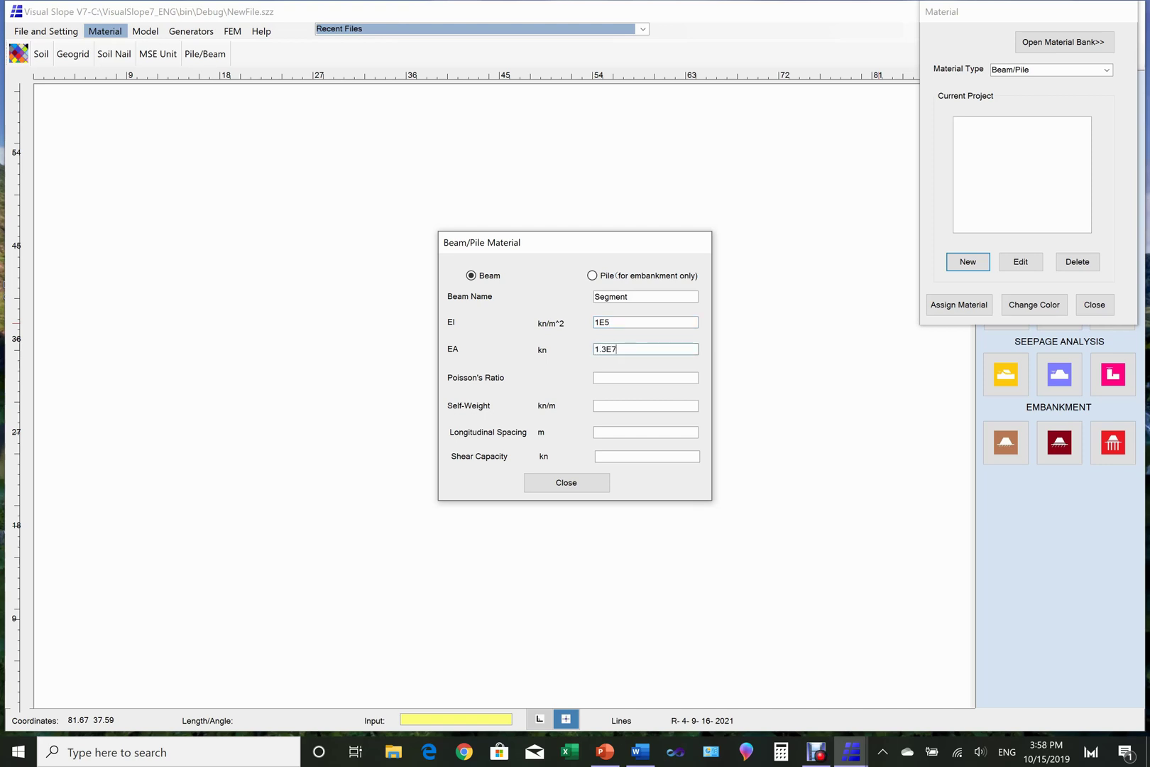
Step: Set the beam's self-weight to 12 kn/m, fill in Poisson's ratio, longitudinal spacing and shear capacity, and finish the material definitions
{"action": "left_click", "coordinate": [617, 376]}
{"action": "left_click", "coordinate": [619, 405]}
{"action": "type", "text": "12"}
{"action": "left_click", "coordinate": [610, 429]}
{"action": "left_click", "coordinate": [615, 456]}
{"action": "left_click", "coordinate": [577, 487]}
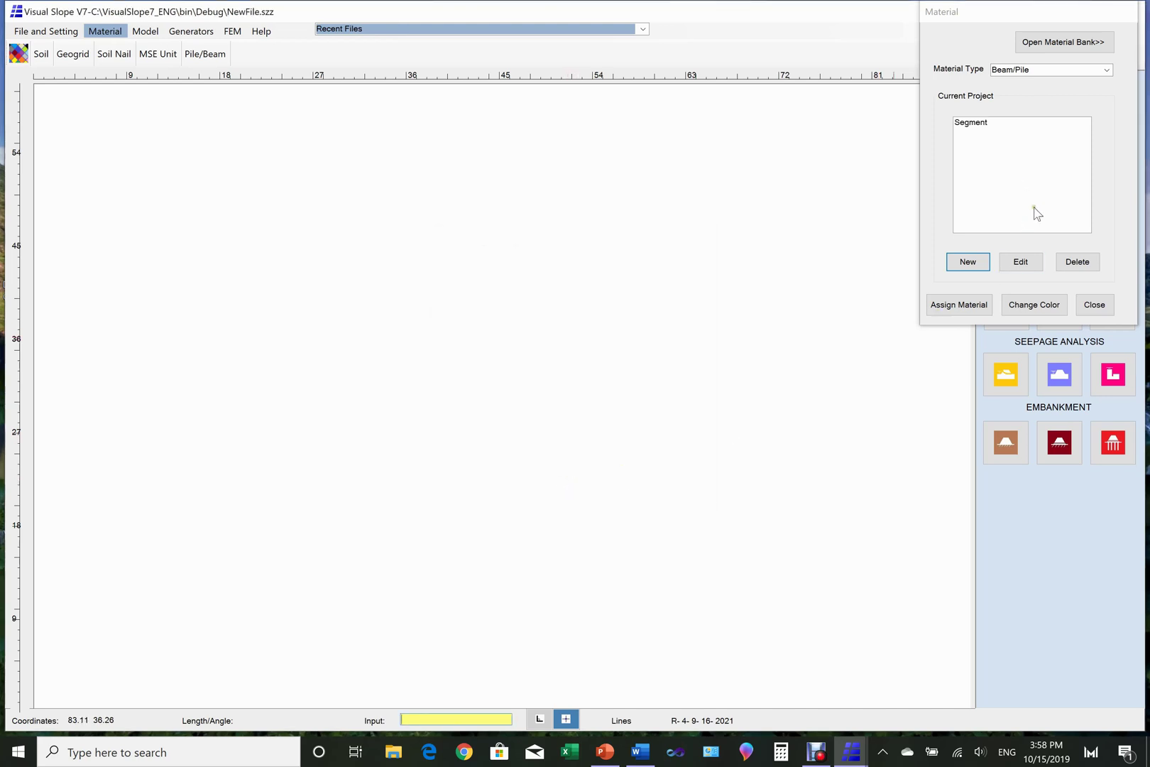
{"action": "left_click", "coordinate": [1094, 305]}
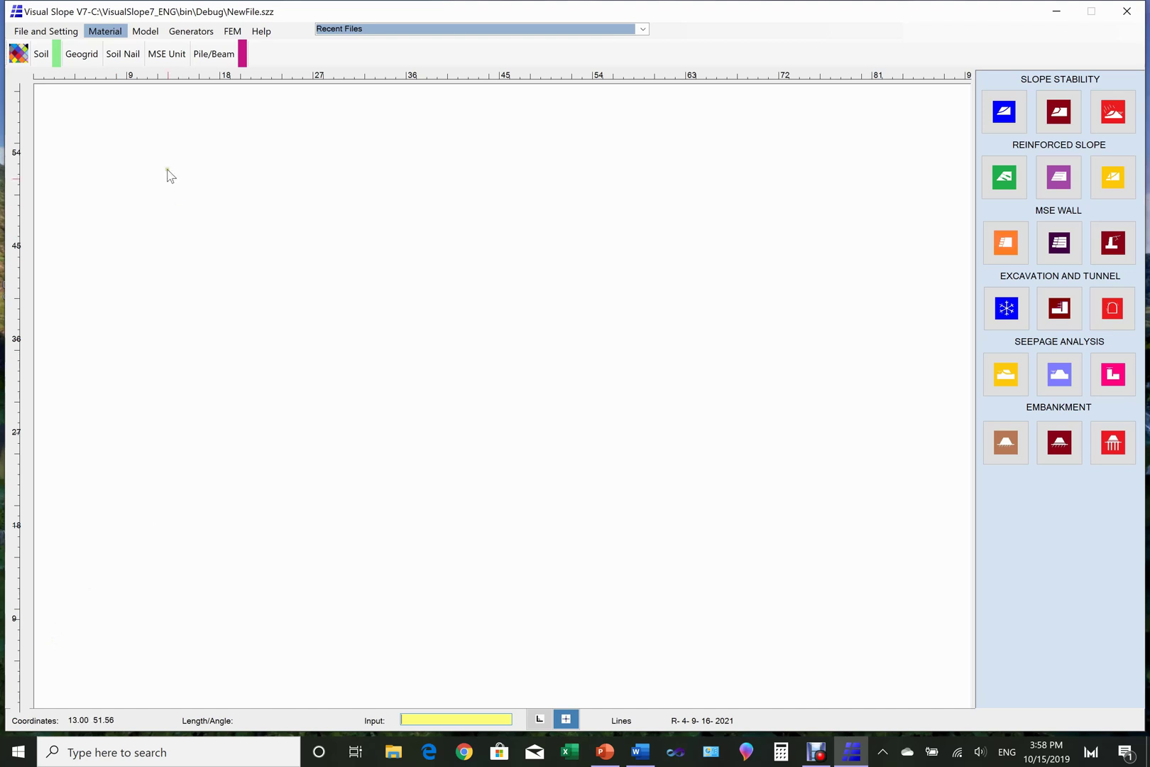
Step: Draw a horizontal ground surface line from (6, 50) to (84, 50)
{"action": "left_click", "coordinate": [146, 31]}
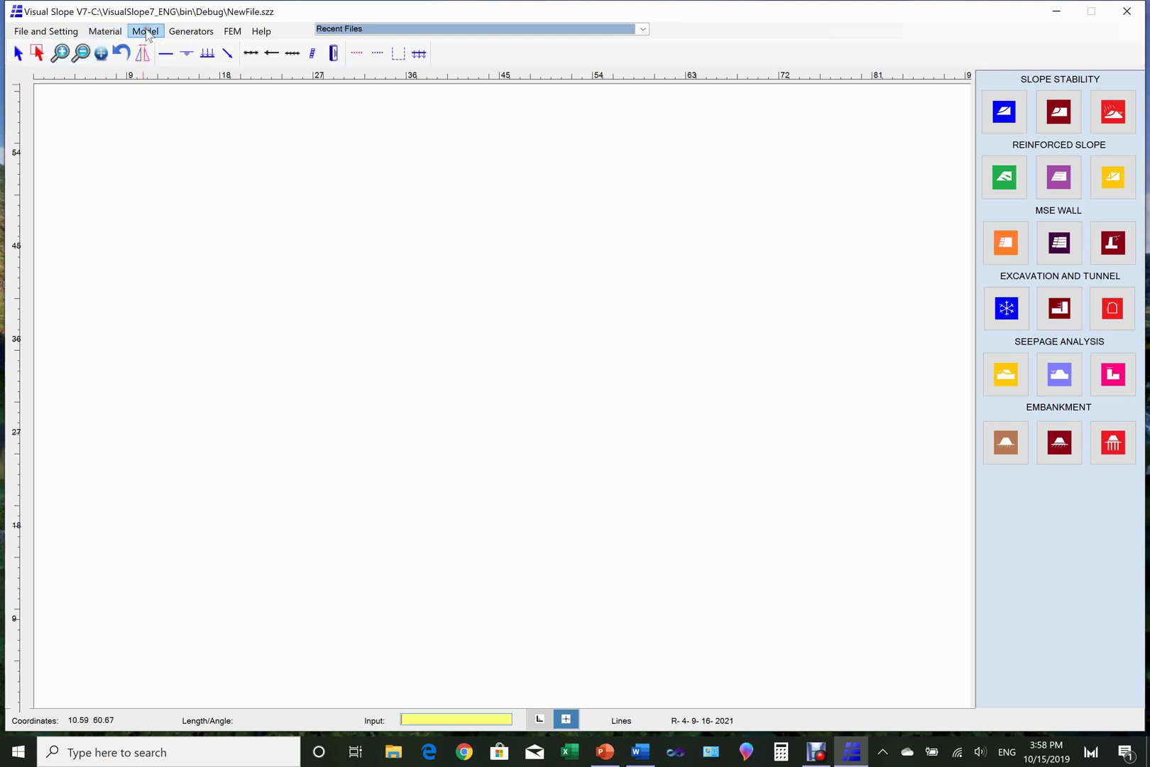
{"action": "left_click", "coordinate": [165, 58]}
{"action": "type", "text": "6 50"}
{"action": "key", "text": "Return"}
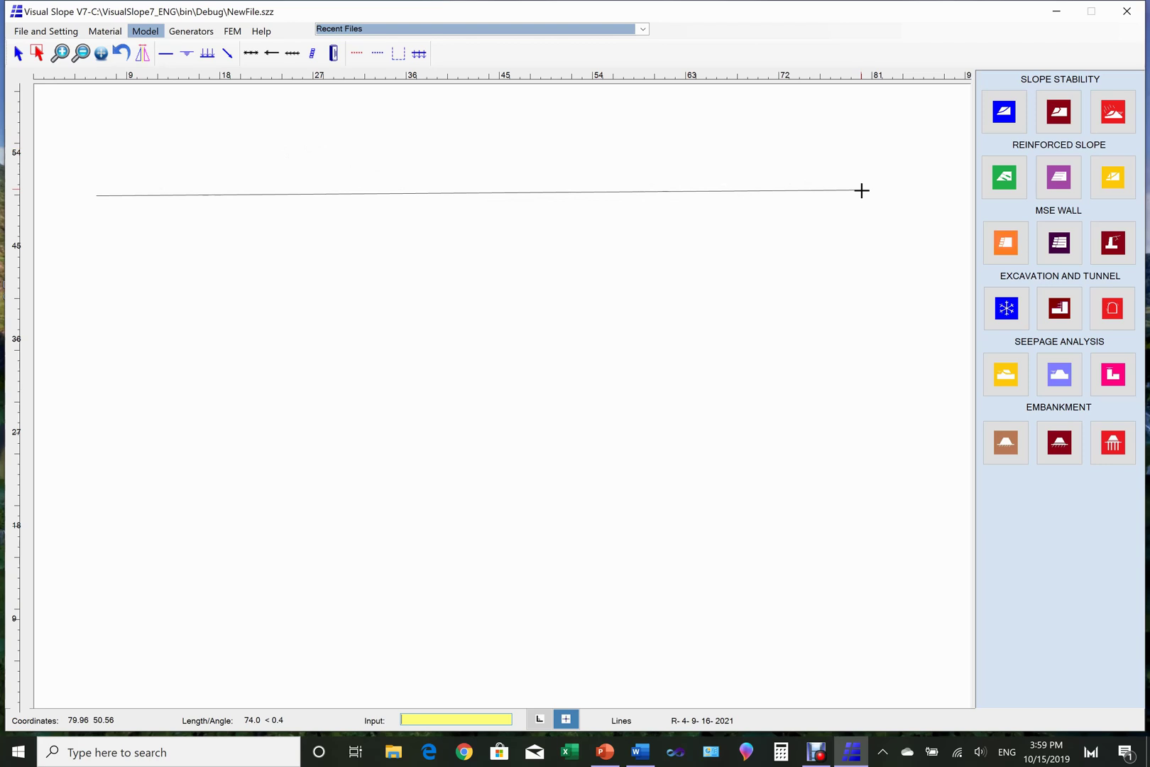
{"action": "type", "text": "84 50"}
{"action": "key", "text": "Return"}
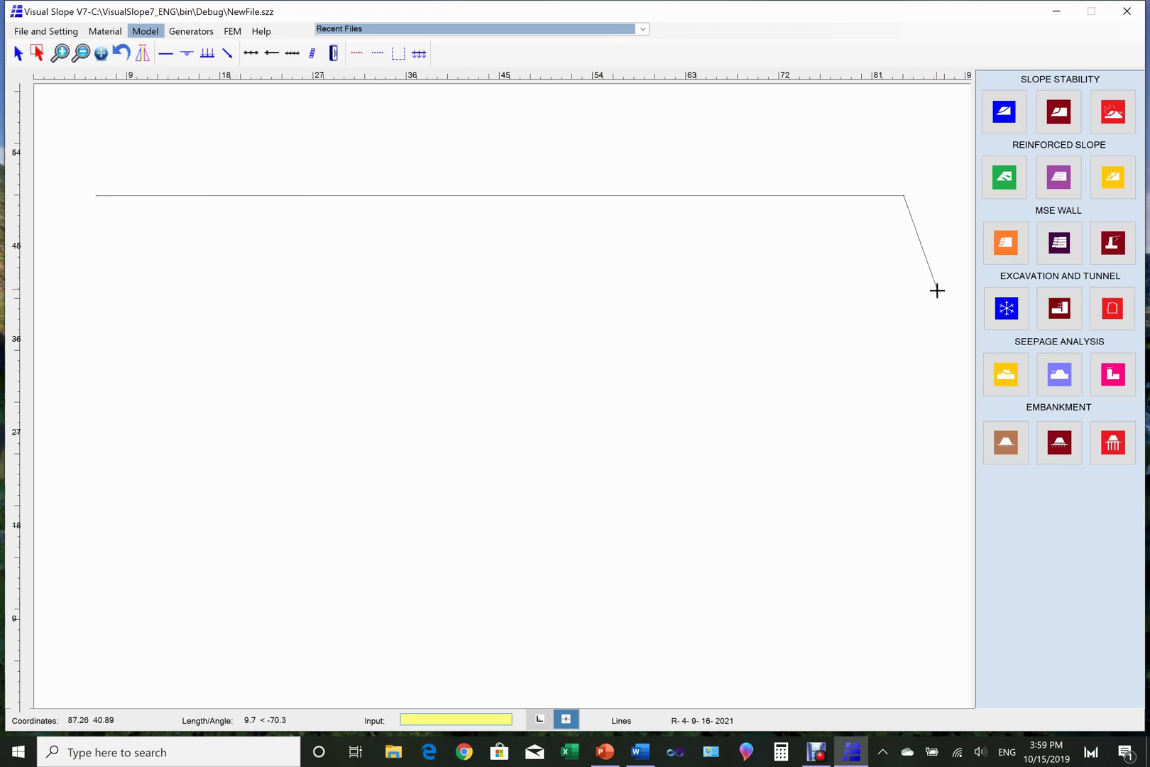
{"action": "key", "text": "Escape"}
Step: Generate the model boundary below the ground line and assign the soft rock material to the enclosed region
{"action": "left_click", "coordinate": [398, 56]}
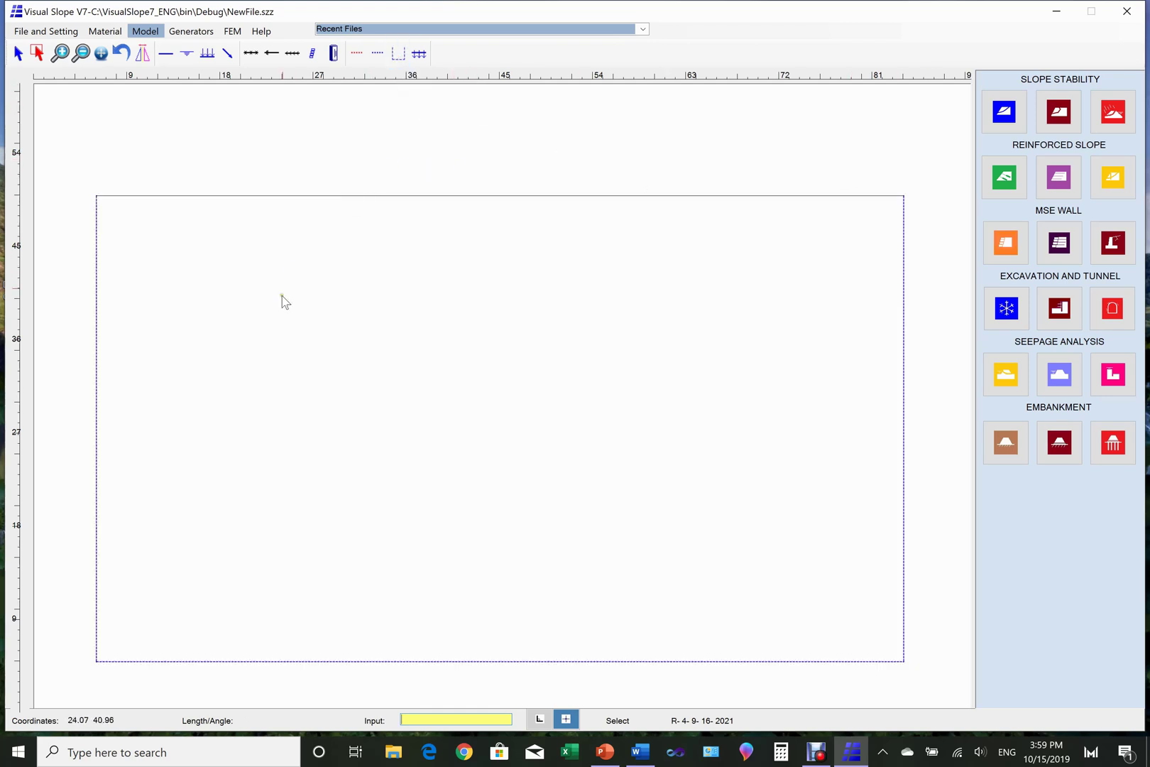
{"action": "left_click", "coordinate": [100, 30]}
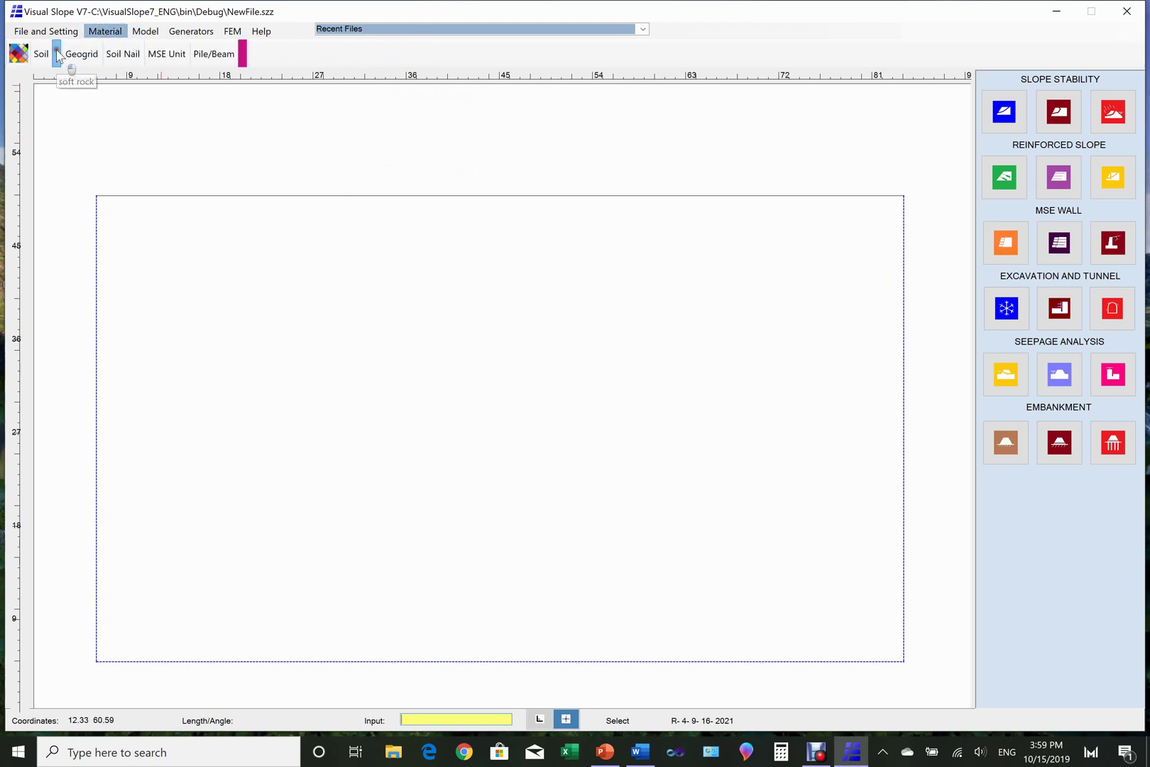
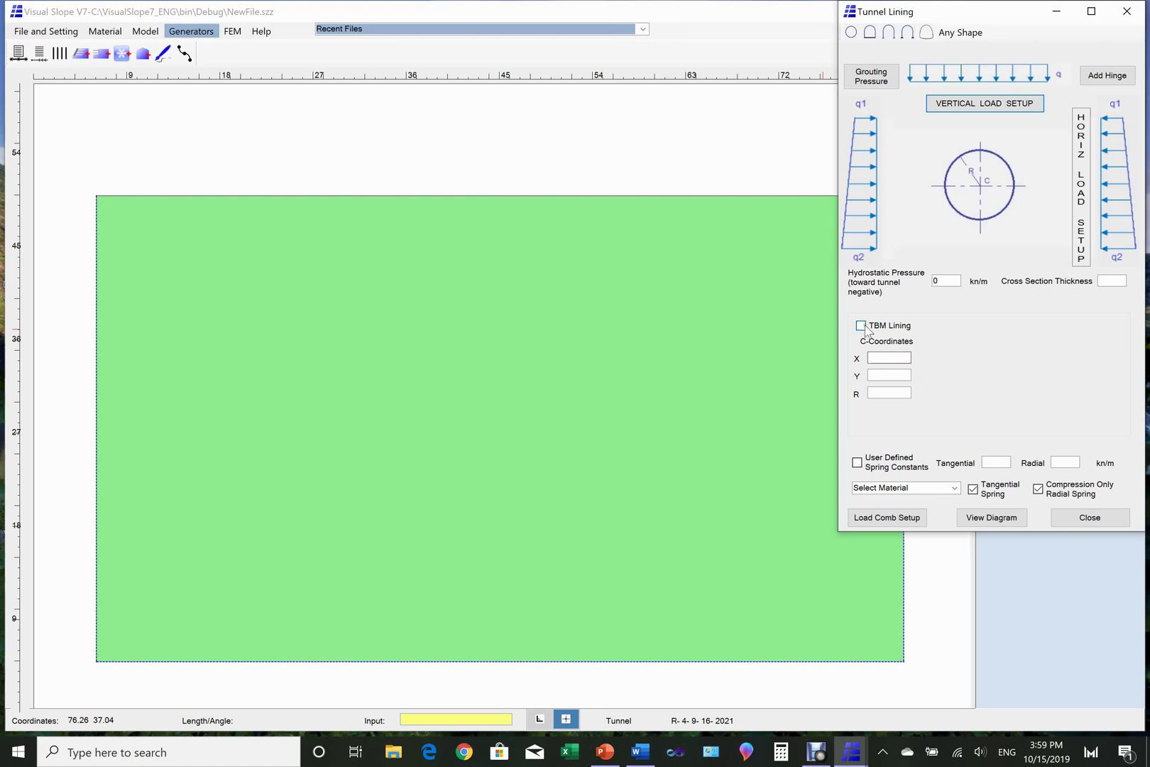
Step: Define the circular tunnel lining with centre X 45, Y 20, radius 2.3 and cross section thickness 1.3
{"action": "left_click", "coordinate": [872, 358]}
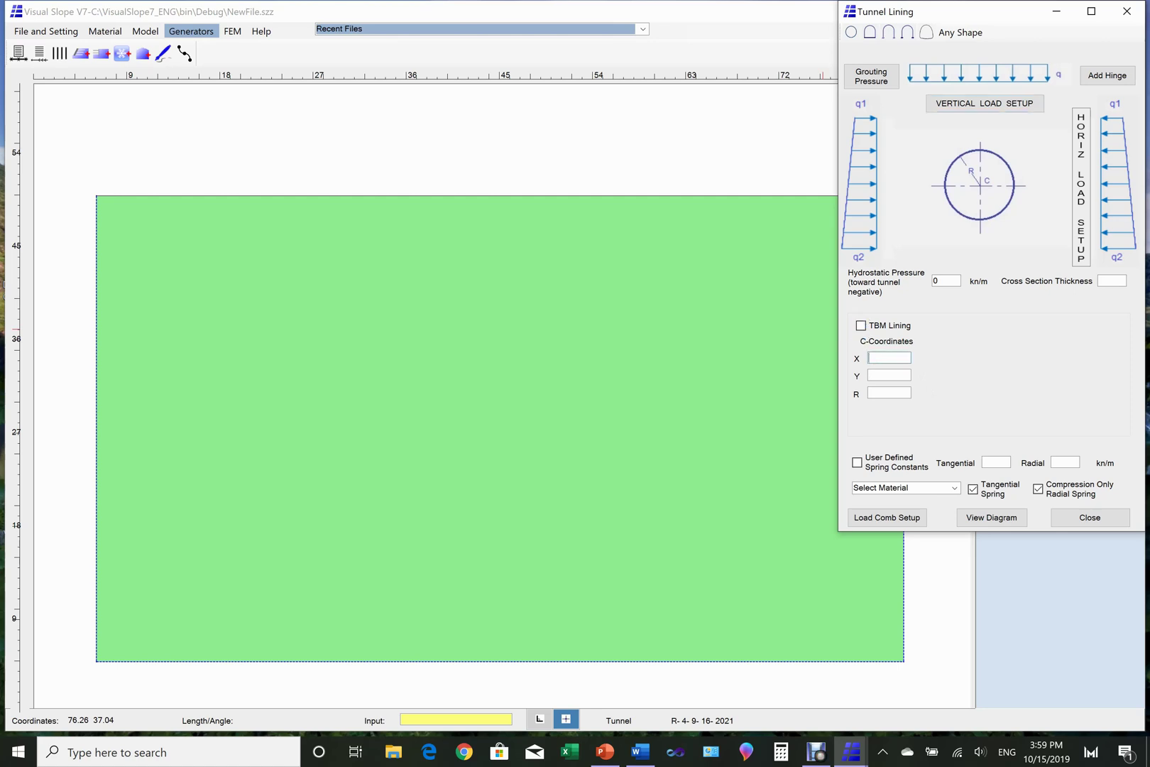
{"action": "type", "text": "45"}
{"action": "left_click", "coordinate": [875, 375]}
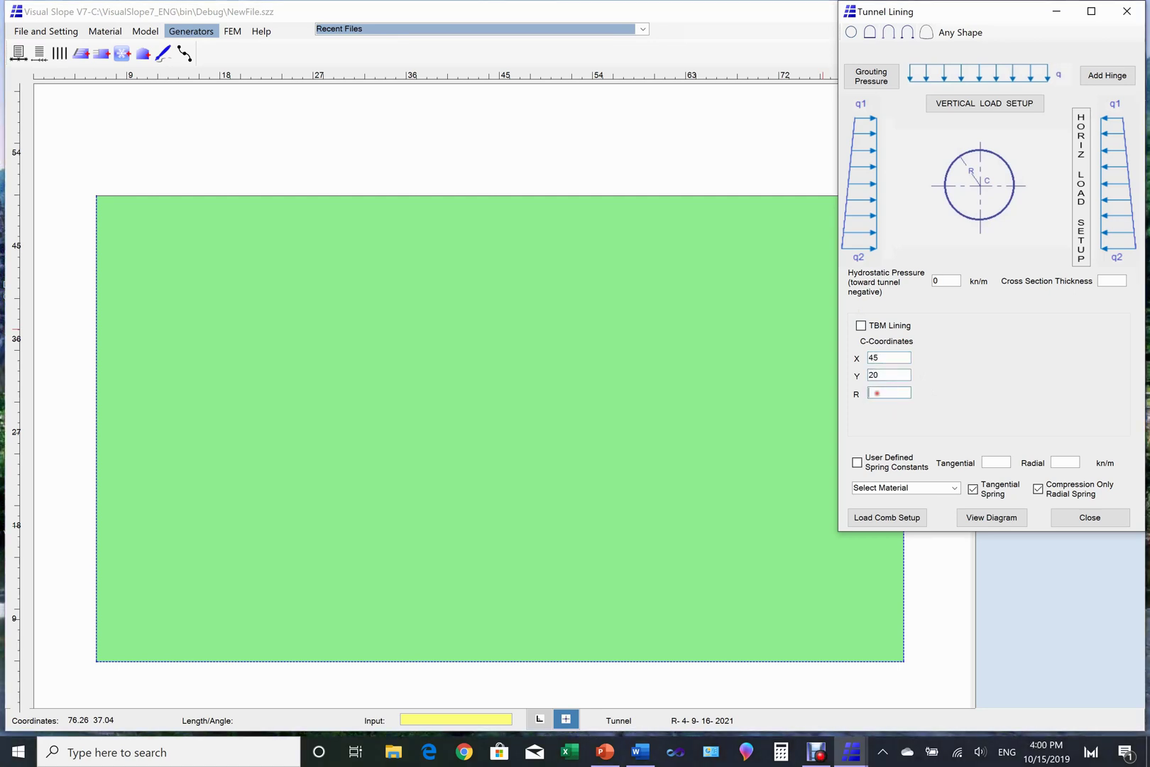
{"action": "type", "text": "2.3"}
{"action": "left_click", "coordinate": [1104, 281]}
{"action": "type", "text": "1.3"}
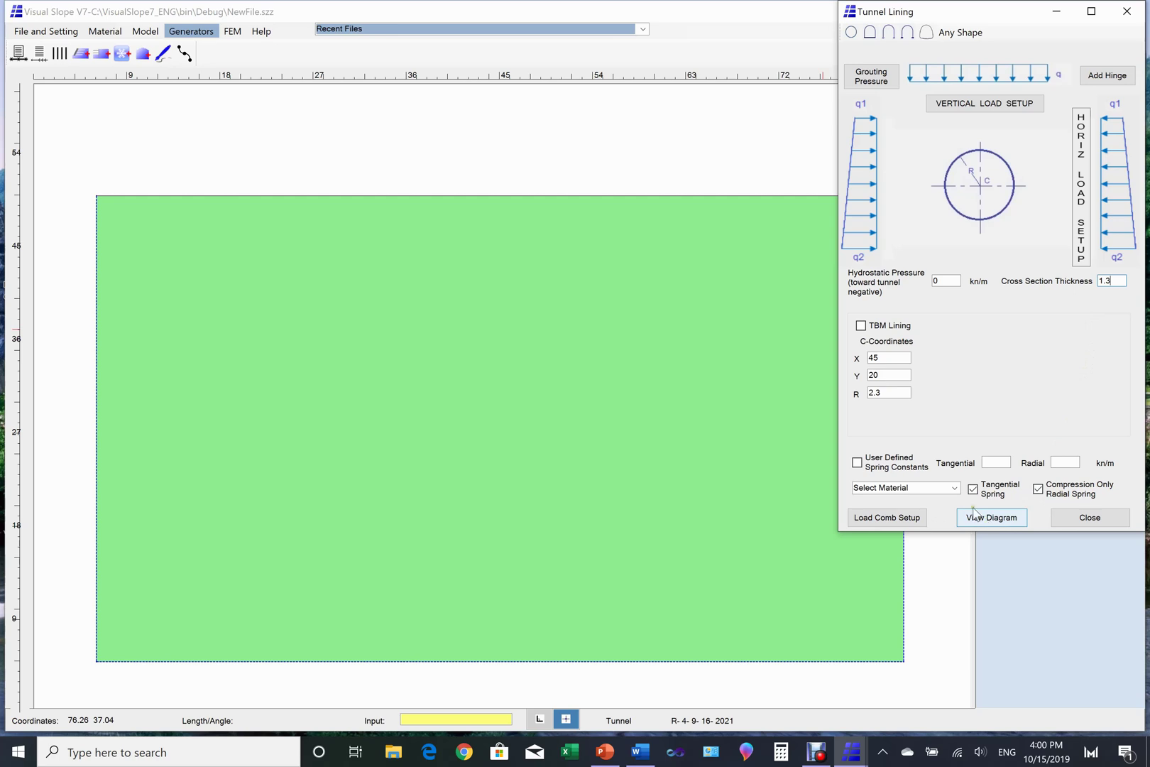
Step: Assign the Segment material to the tunnel lining and display the lining diagram in the model
{"action": "left_click", "coordinate": [955, 488]}
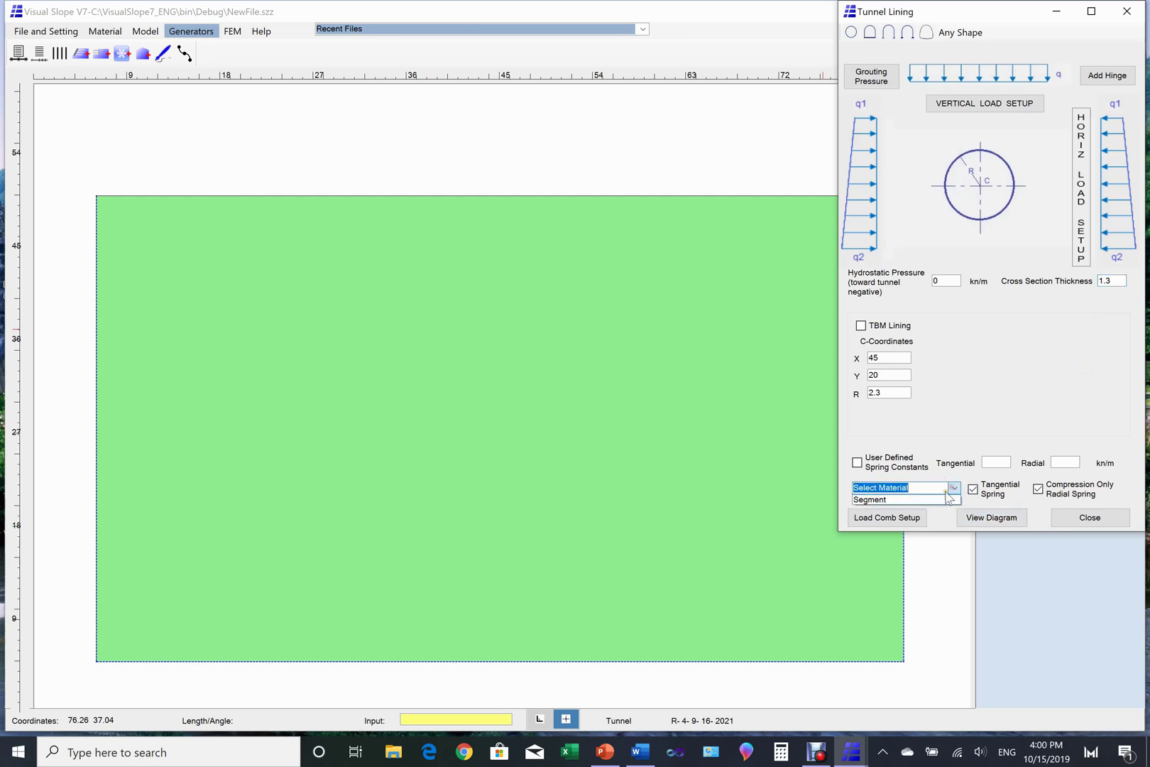
{"action": "left_click", "coordinate": [926, 500]}
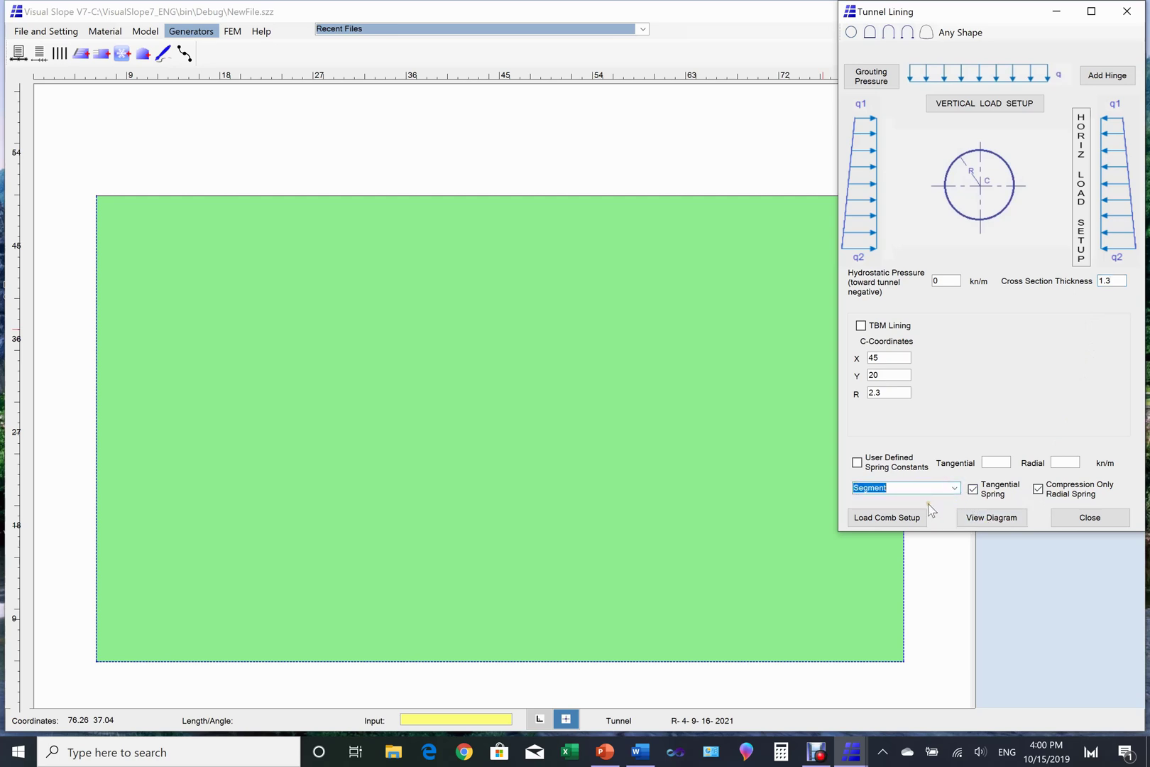
{"action": "left_click", "coordinate": [981, 521]}
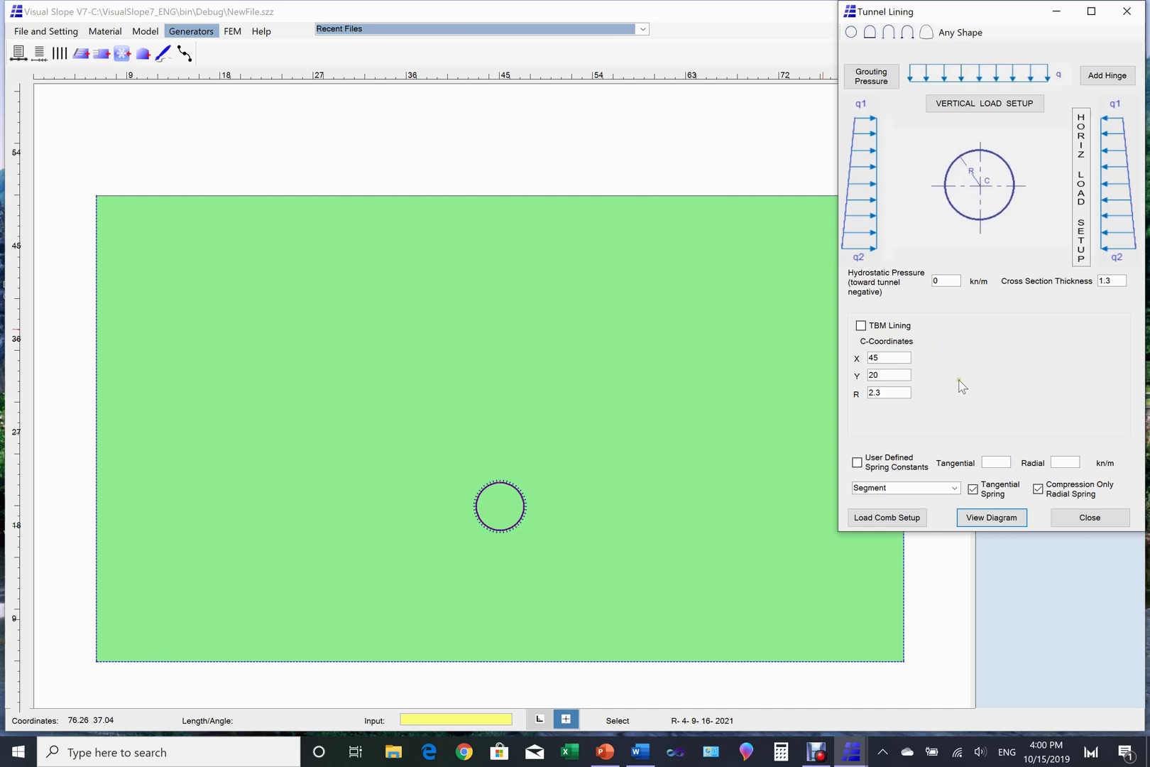
Step: Enable TBM lining and define the first joint at angle 11.25 as a hinge with stiffness 0.5
{"action": "left_click", "coordinate": [861, 326]}
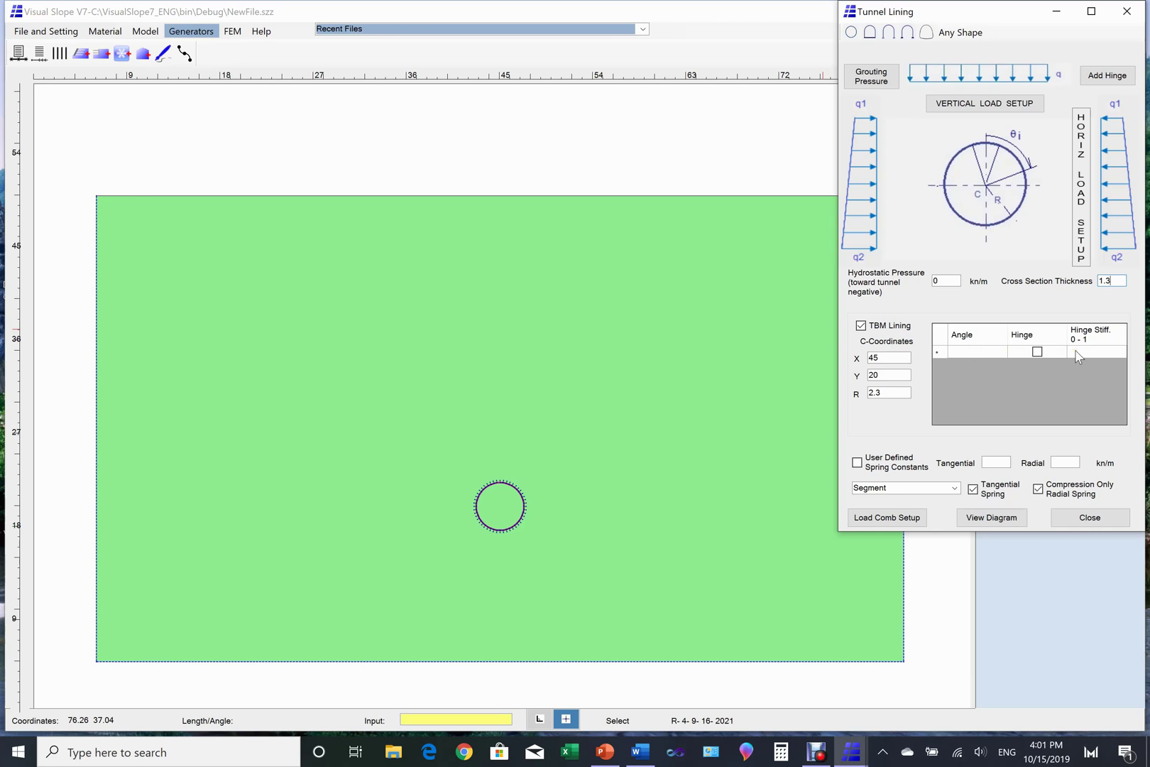
{"action": "left_click", "coordinate": [962, 355]}
{"action": "left_click", "coordinate": [960, 352]}
{"action": "type", "text": "11.25"}
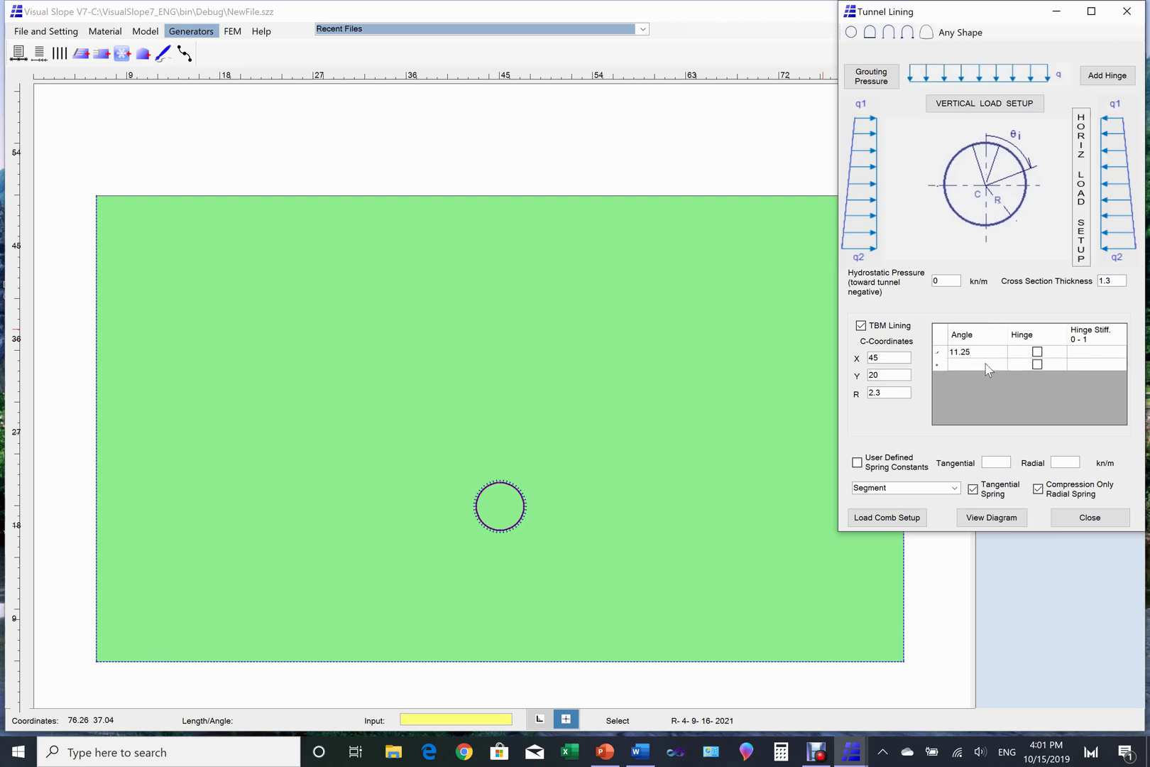
{"action": "left_click", "coordinate": [1037, 352]}
{"action": "left_click", "coordinate": [1083, 354]}
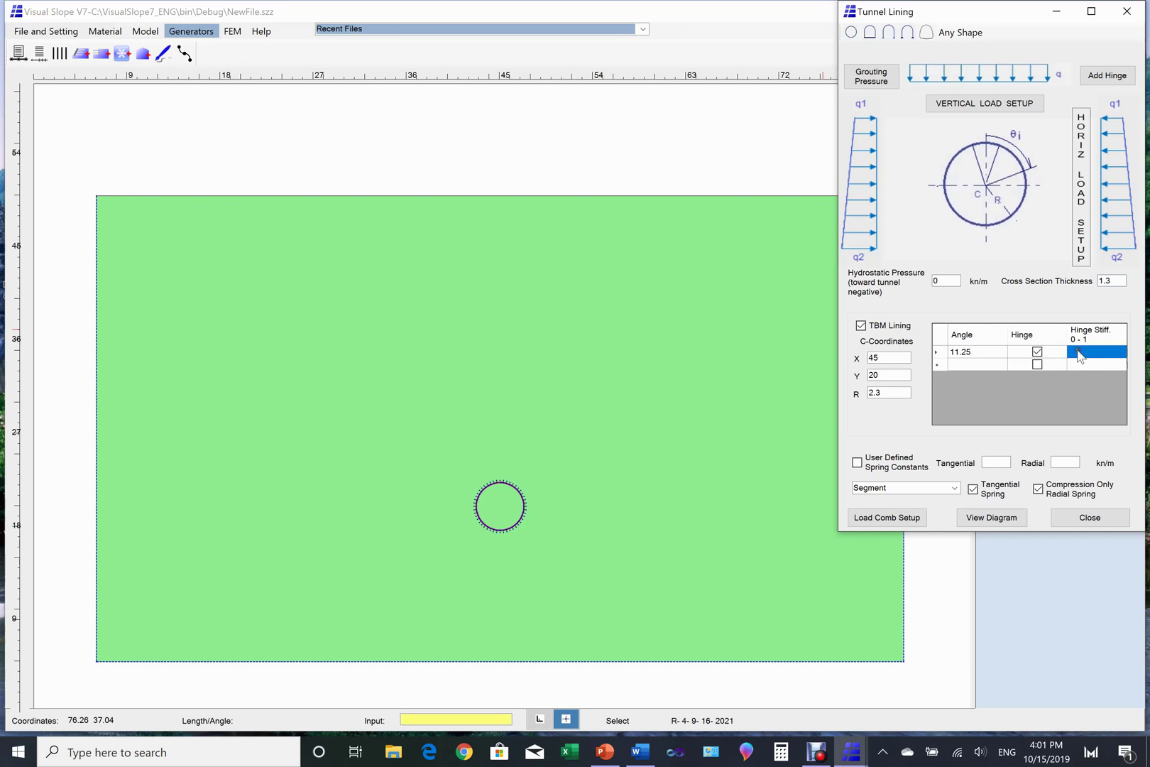
{"action": "left_click", "coordinate": [1082, 353]}
{"action": "type", "text": "0.5"}
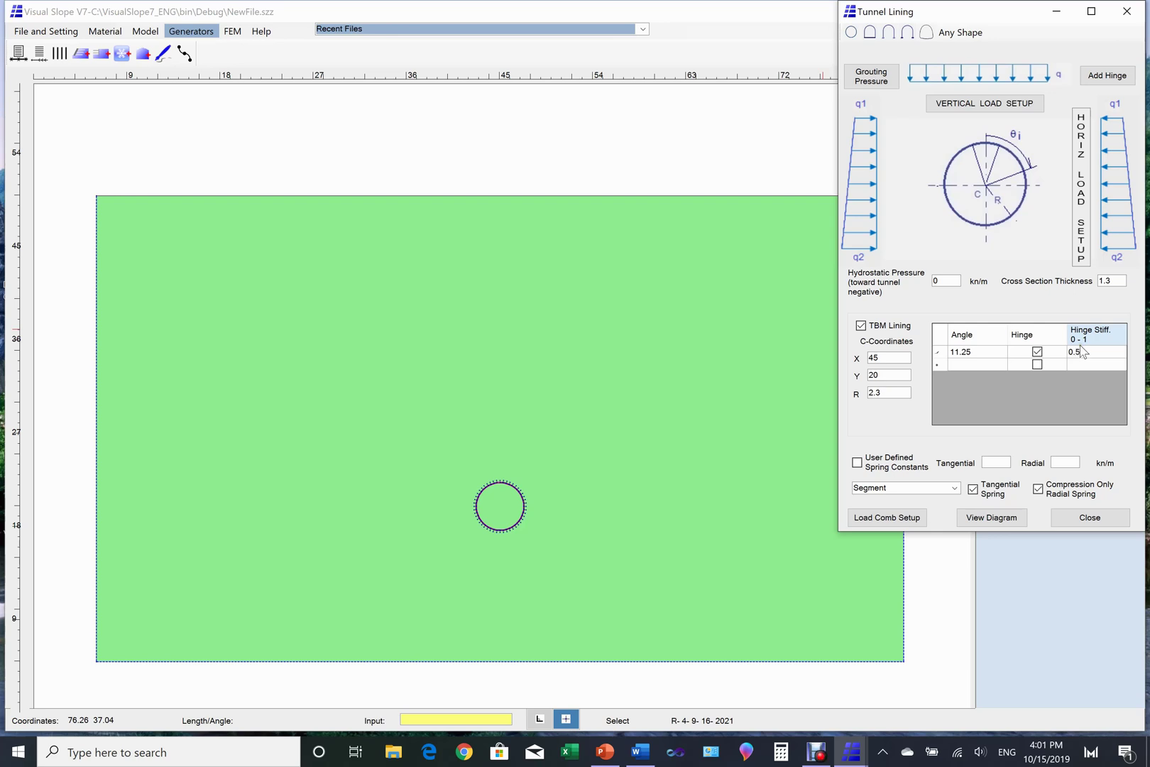
Step: Add a second lining joint at angle 78.75 as a hinge with stiffness 0.5
{"action": "left_click", "coordinate": [967, 362]}
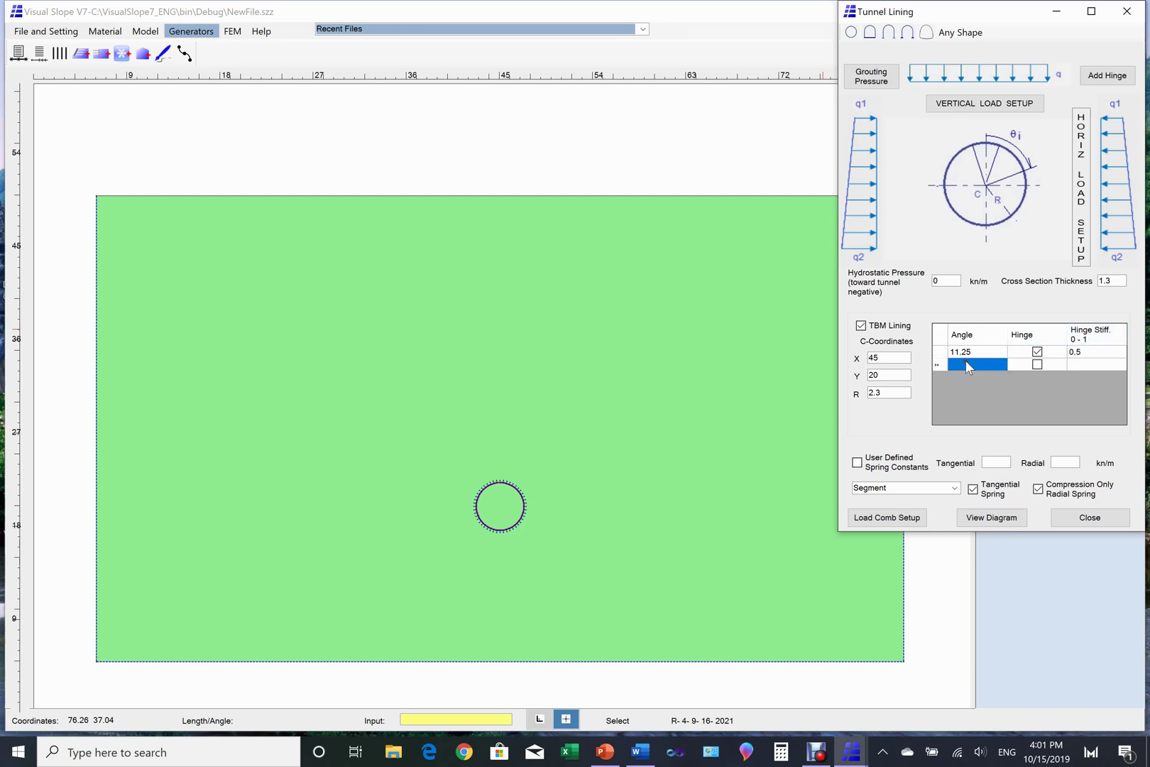
{"action": "left_click", "coordinate": [967, 363]}
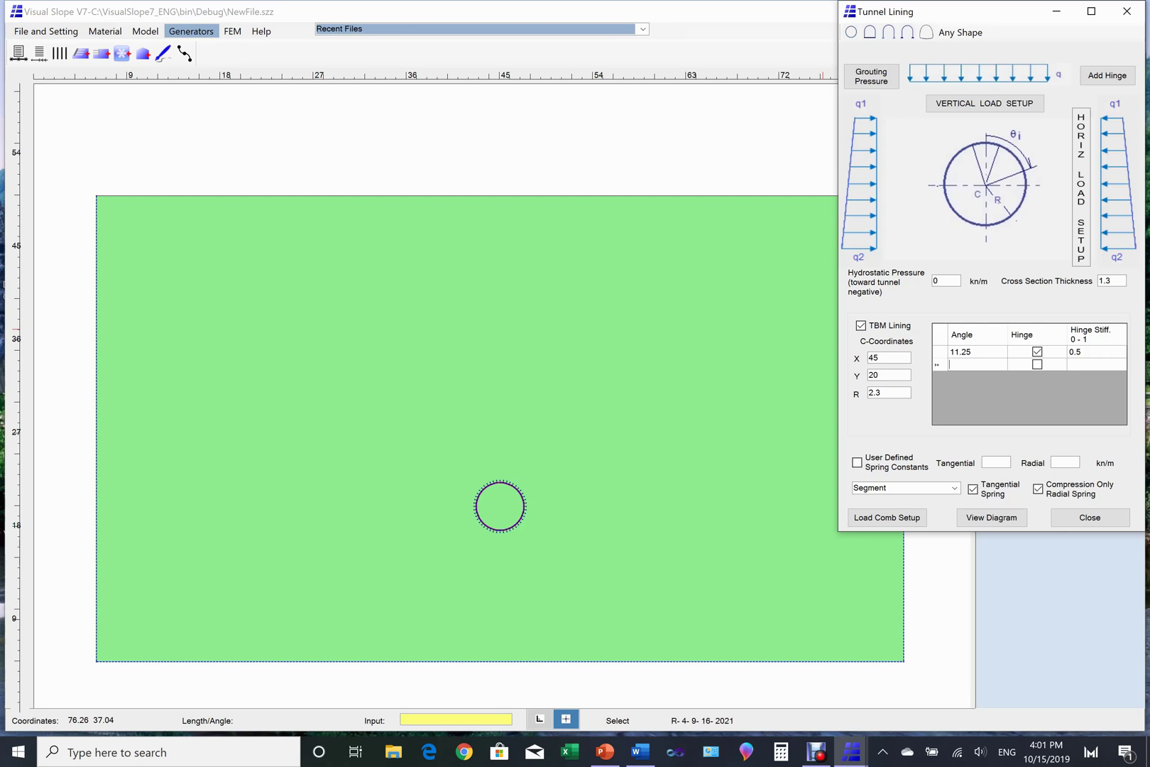
{"action": "type", "text": "78"}
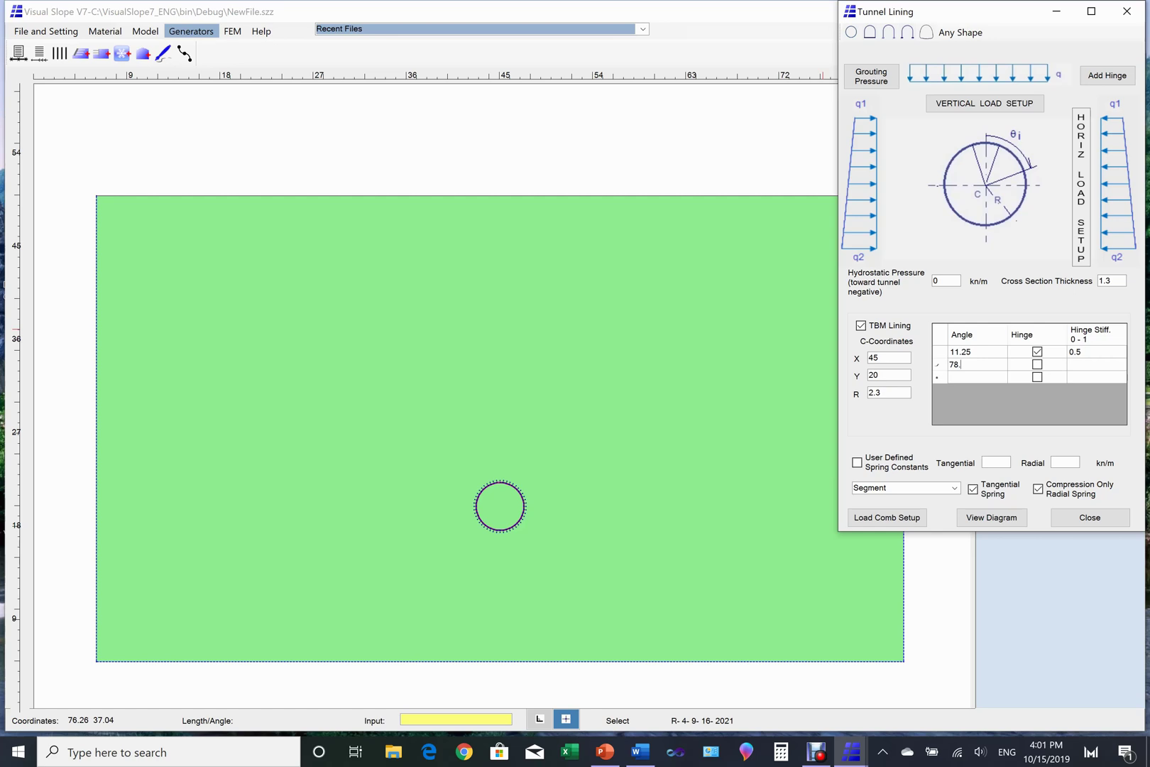
{"action": "type", "text": ".75"}
{"action": "left_click", "coordinate": [1044, 365]}
{"action": "left_click", "coordinate": [1090, 364]}
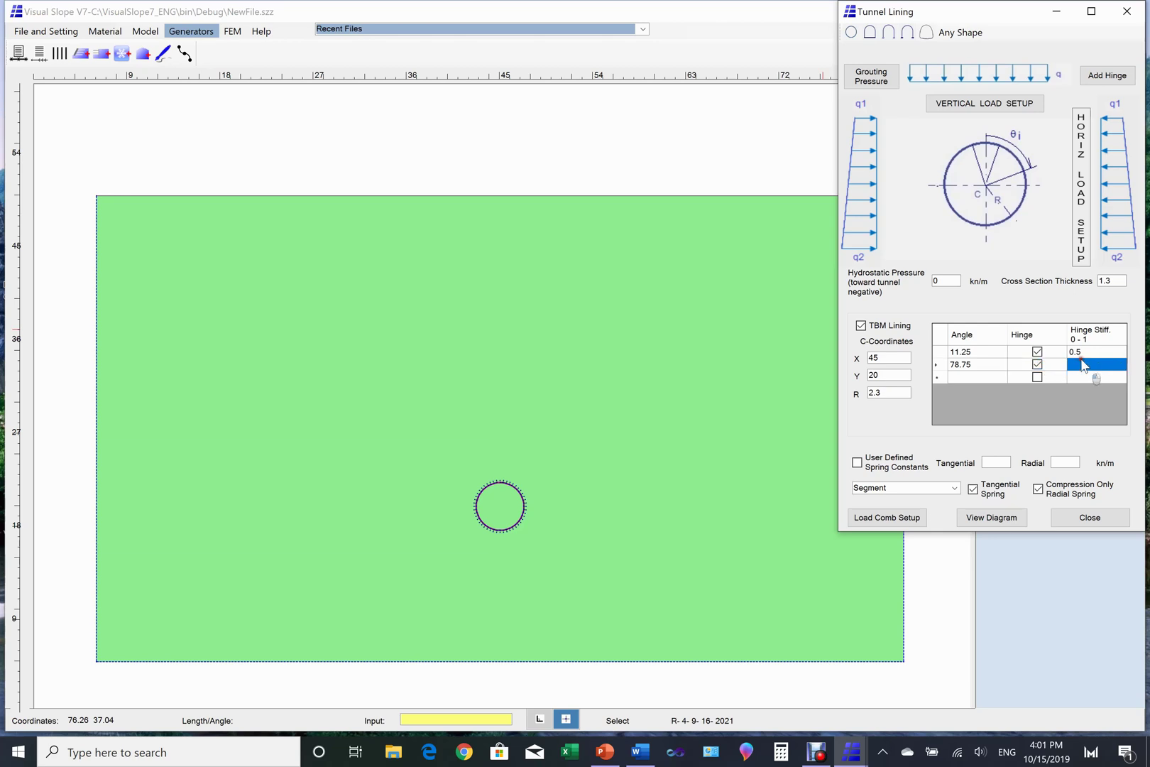
{"action": "type", "text": "0.5"}
Step: Add the last lining joint at angle 348.75 as a hinge with stiffness 0.5 and display the hinges in the lining diagram
{"action": "left_click", "coordinate": [964, 377]}
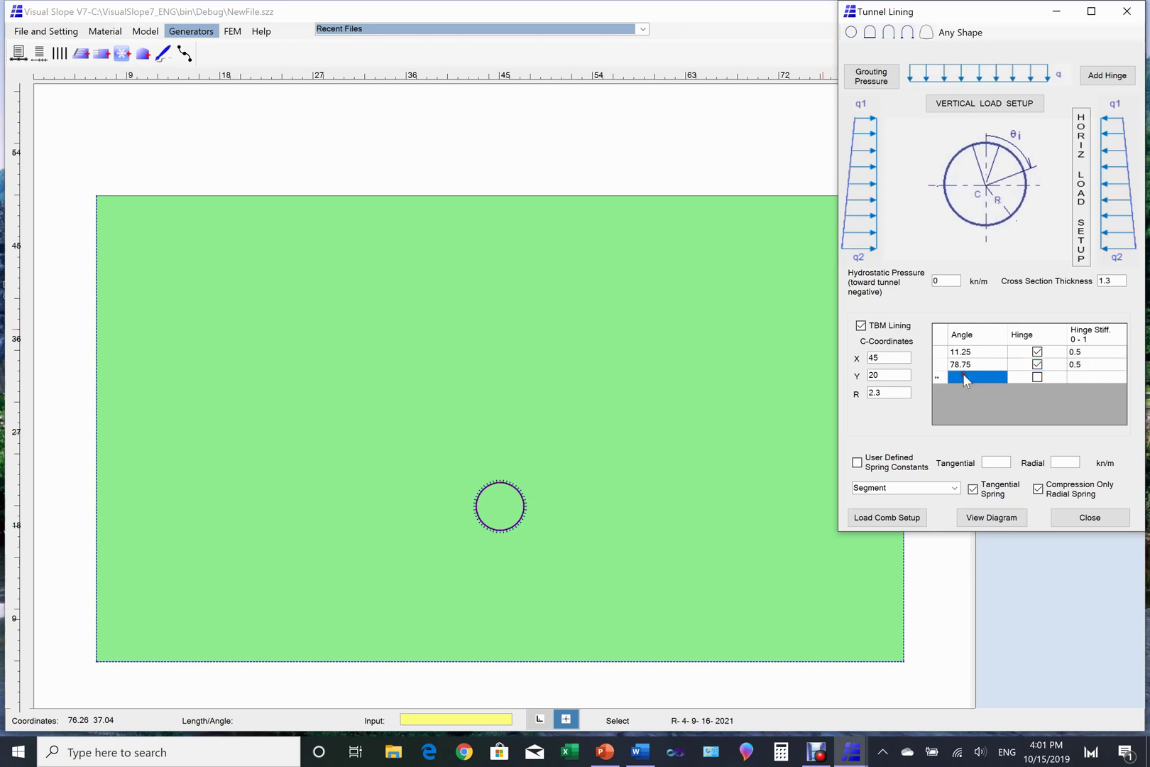
{"action": "left_click", "coordinate": [963, 375]}
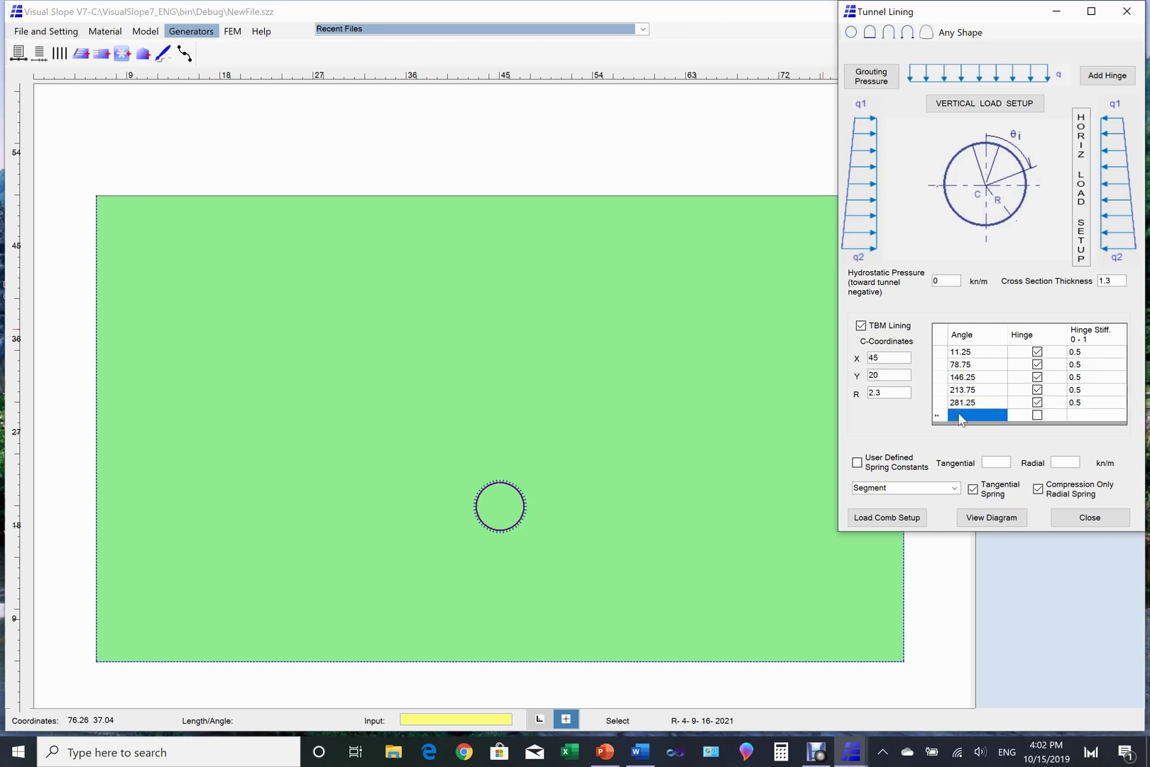
{"action": "type", "text": "34"}
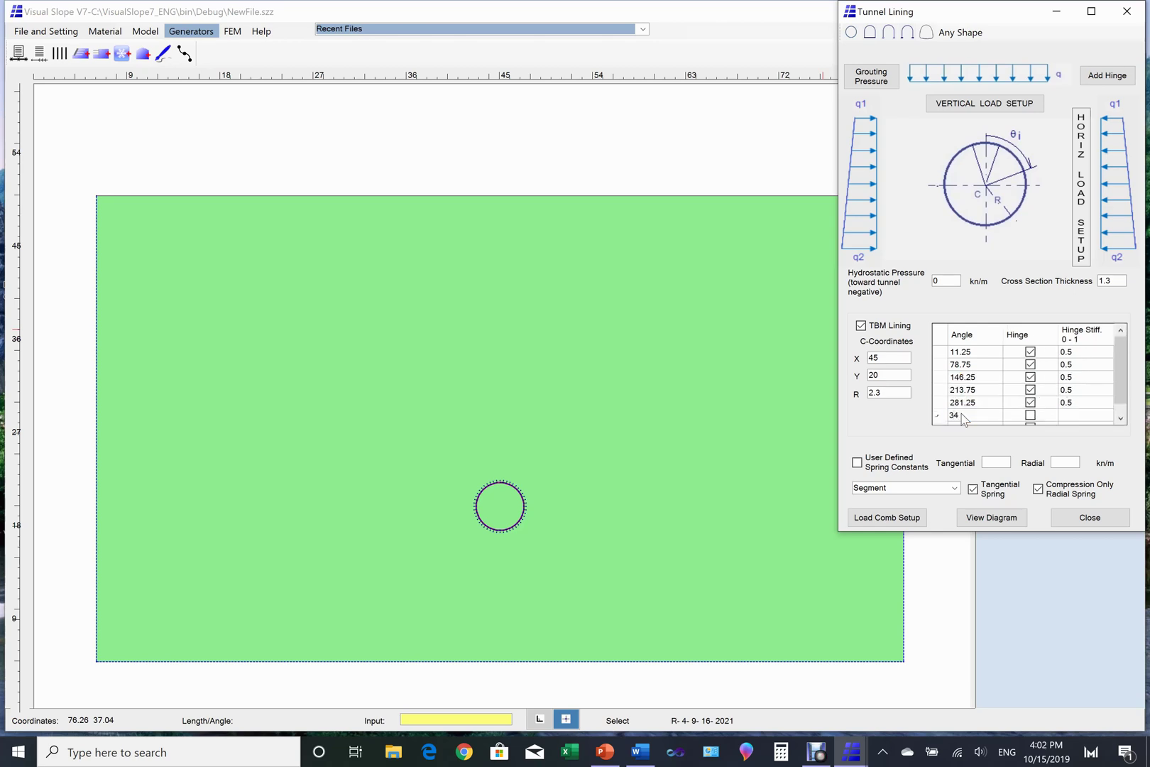
{"action": "type", "text": "8.75"}
{"action": "left_click", "coordinate": [1031, 415]}
{"action": "left_click", "coordinate": [1071, 417]}
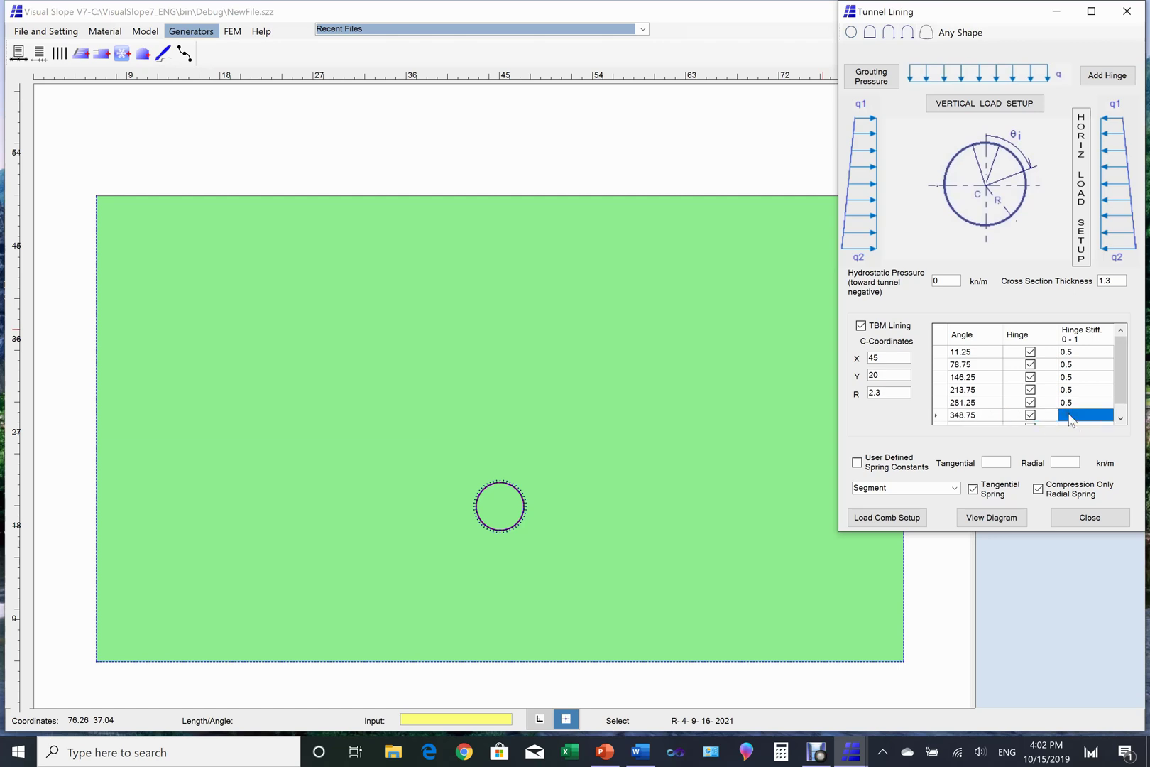
{"action": "type", "text": "0.5"}
{"action": "left_click", "coordinate": [982, 524]}
{"action": "left_click", "coordinate": [745, 569]}
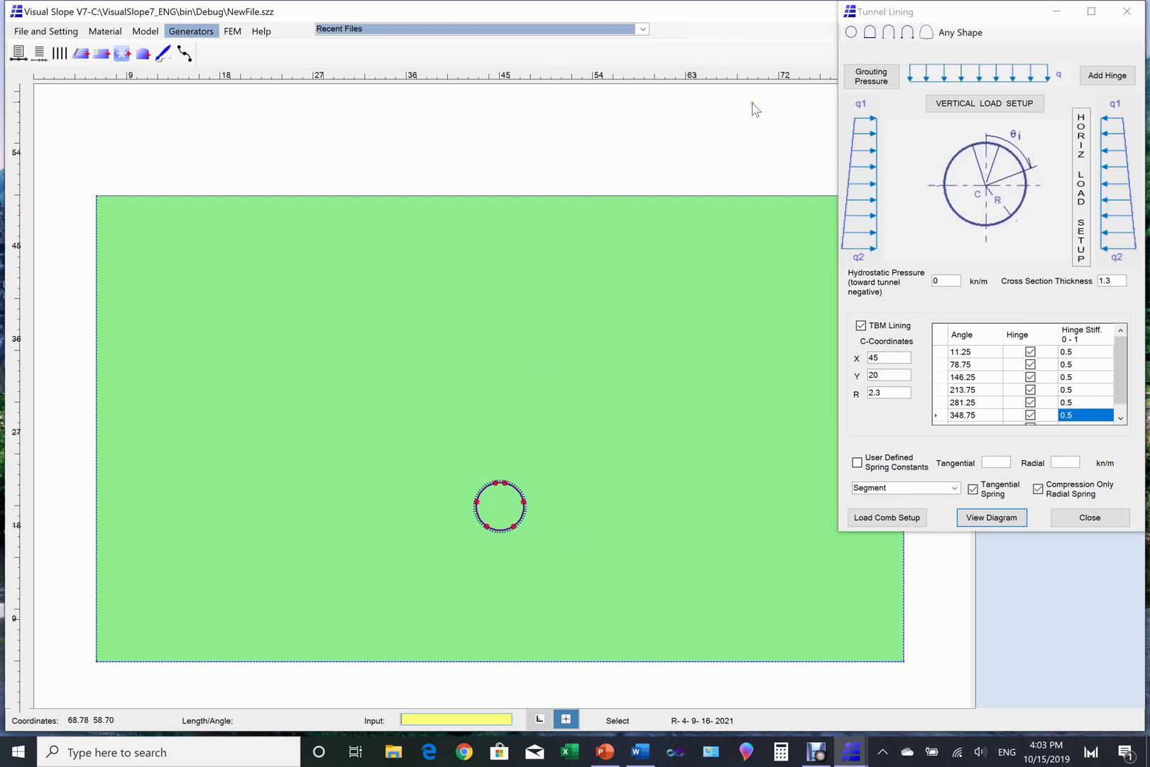
Step: Define the first grouting pressure range from 0 to 5 degrees with a pressure of -200
{"action": "left_click", "coordinate": [869, 78]}
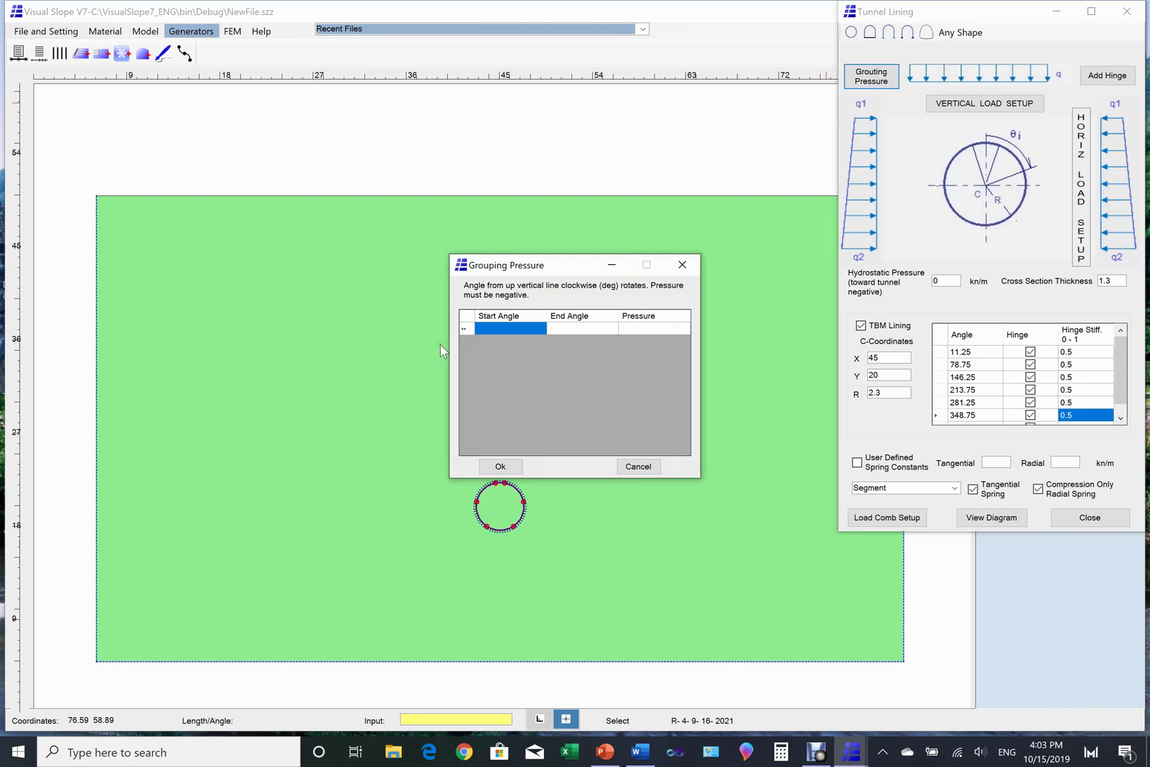
{"action": "left_click", "coordinate": [485, 332]}
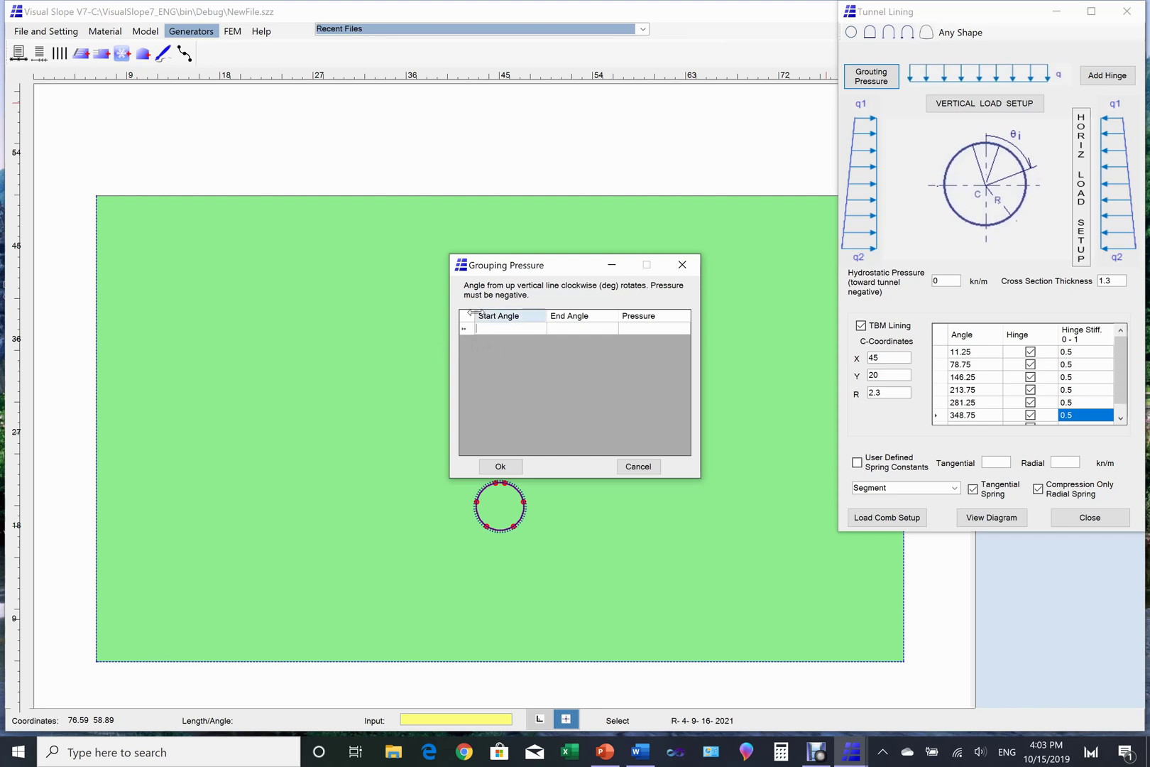
{"action": "type", "text": "0"}
{"action": "left_click", "coordinate": [553, 329]}
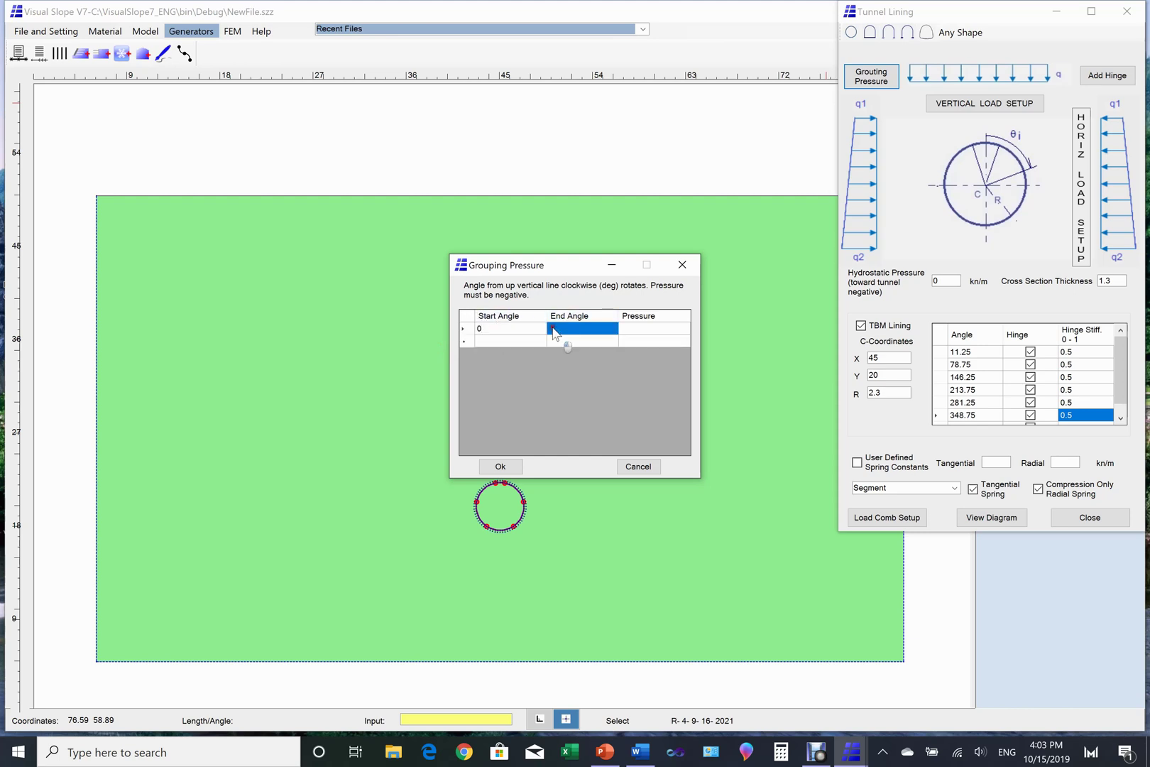
{"action": "type", "text": "5"}
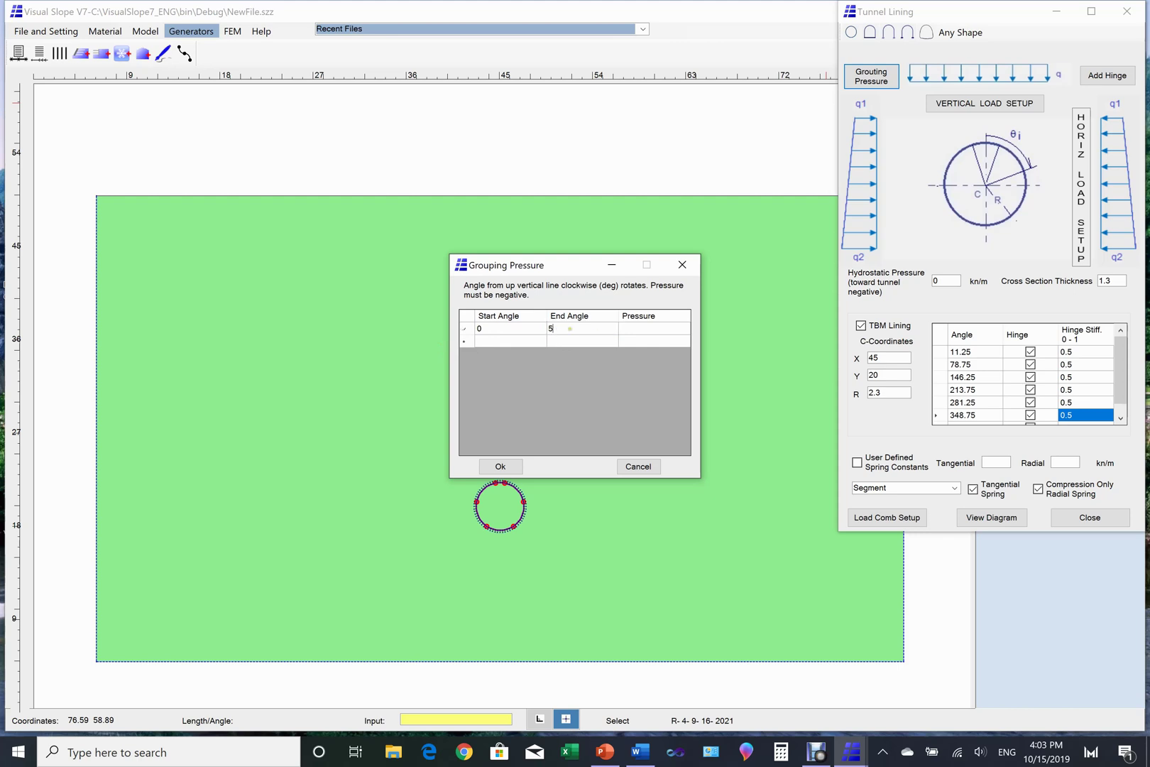
{"action": "left_click", "coordinate": [628, 330]}
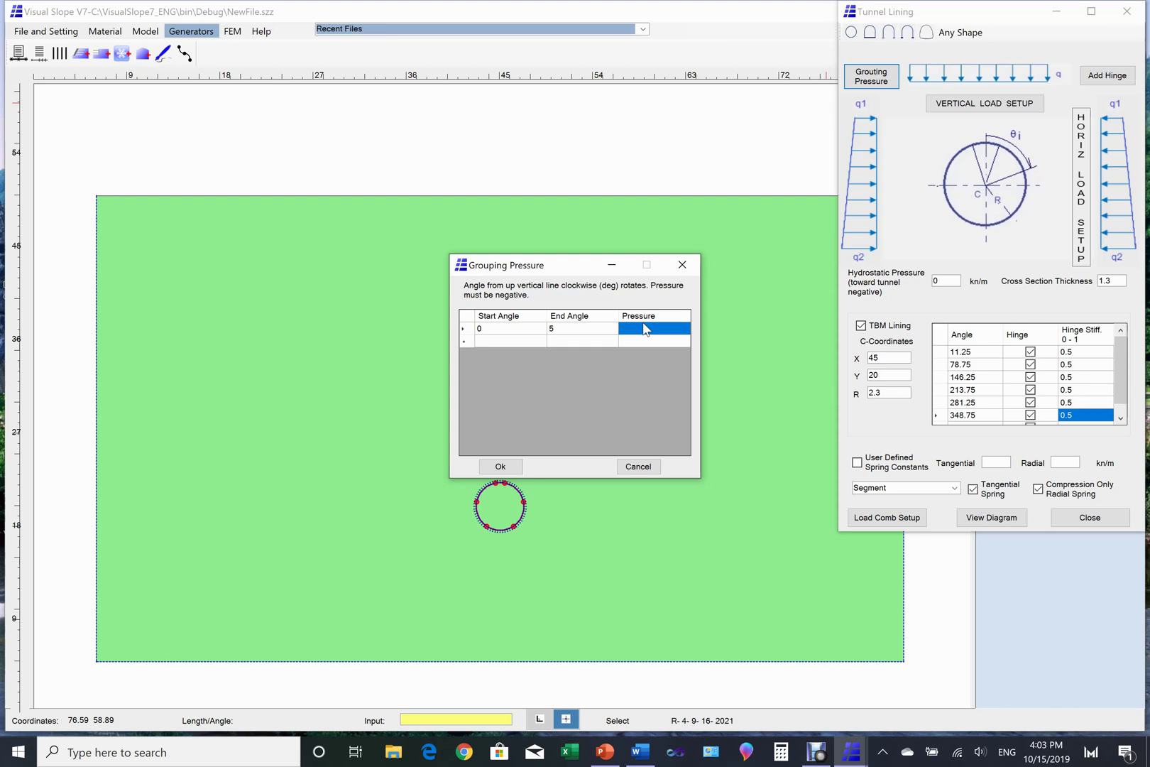
{"action": "type", "text": "-200"}
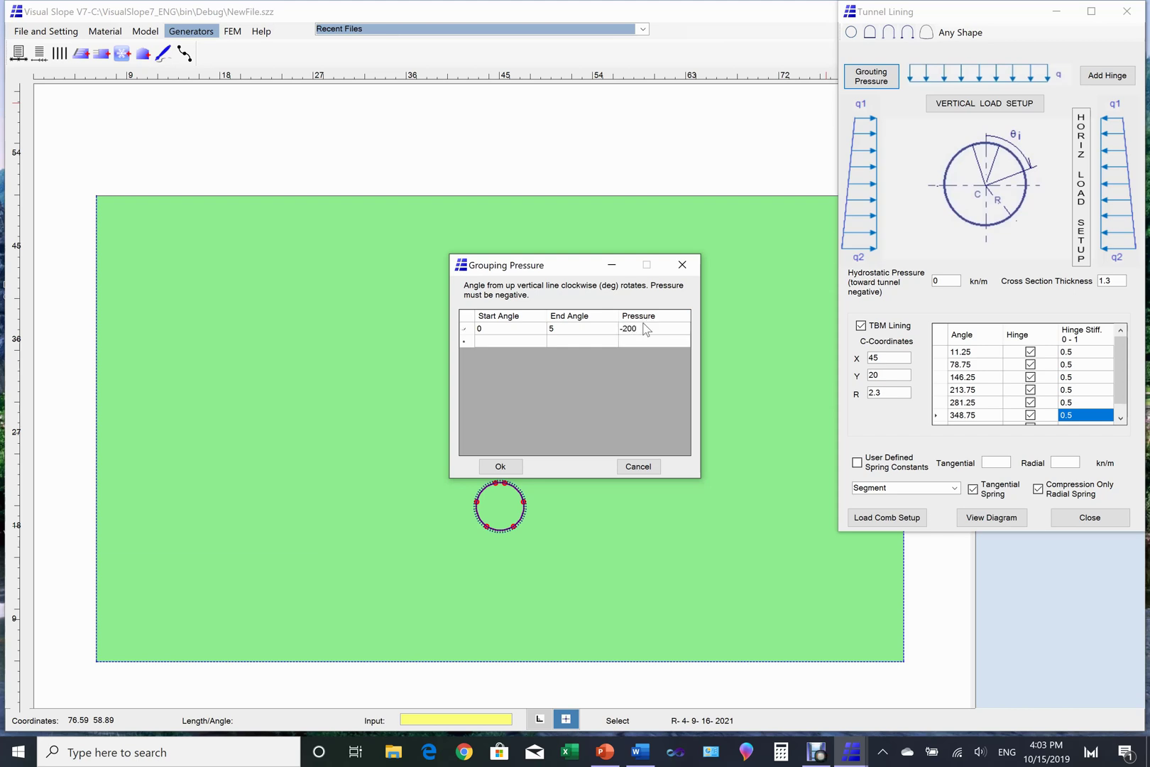
Step: Add a second grouting pressure range from 85 to 95 degrees with a pressure of -200
{"action": "left_click", "coordinate": [484, 342]}
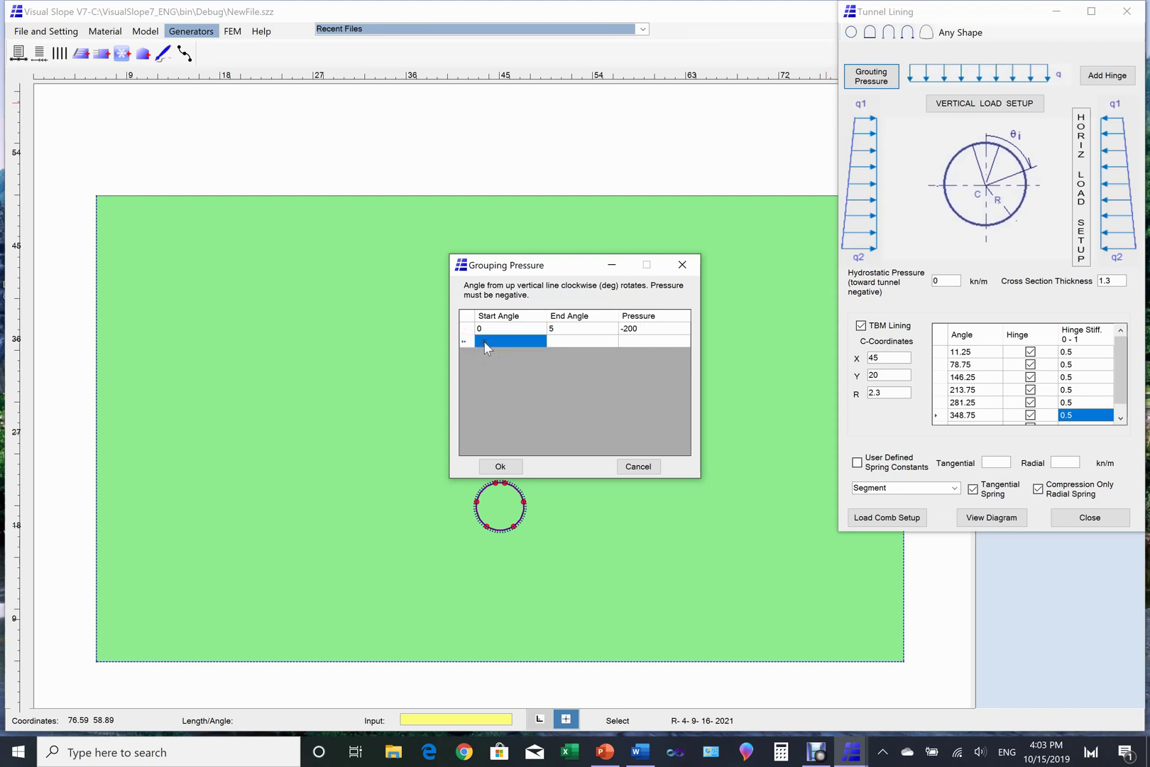
{"action": "type", "text": "85"}
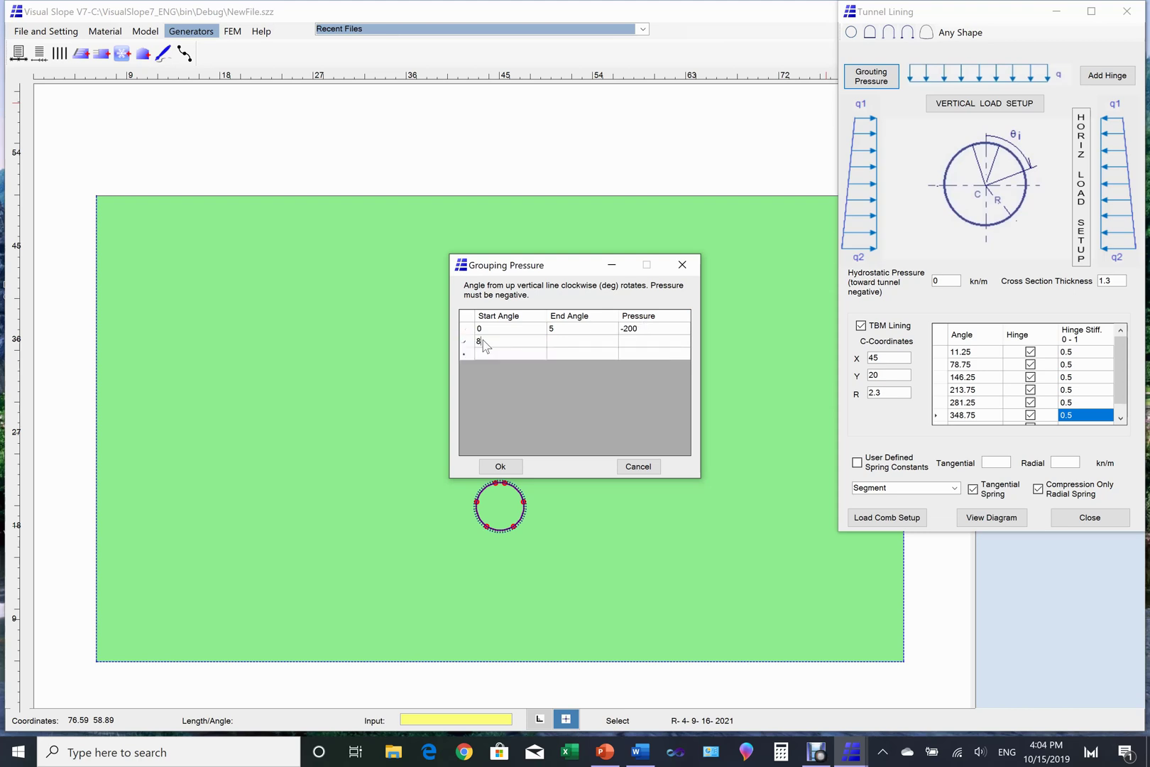
{"action": "left_click", "coordinate": [558, 347]}
{"action": "type", "text": "95"}
{"action": "left_click", "coordinate": [631, 341]}
{"action": "type", "text": "-200"}
Step: Add a third grouting pressure range from 265 to 275 degrees with a pressure of -200
{"action": "left_click", "coordinate": [494, 353]}
{"action": "type", "text": "265"}
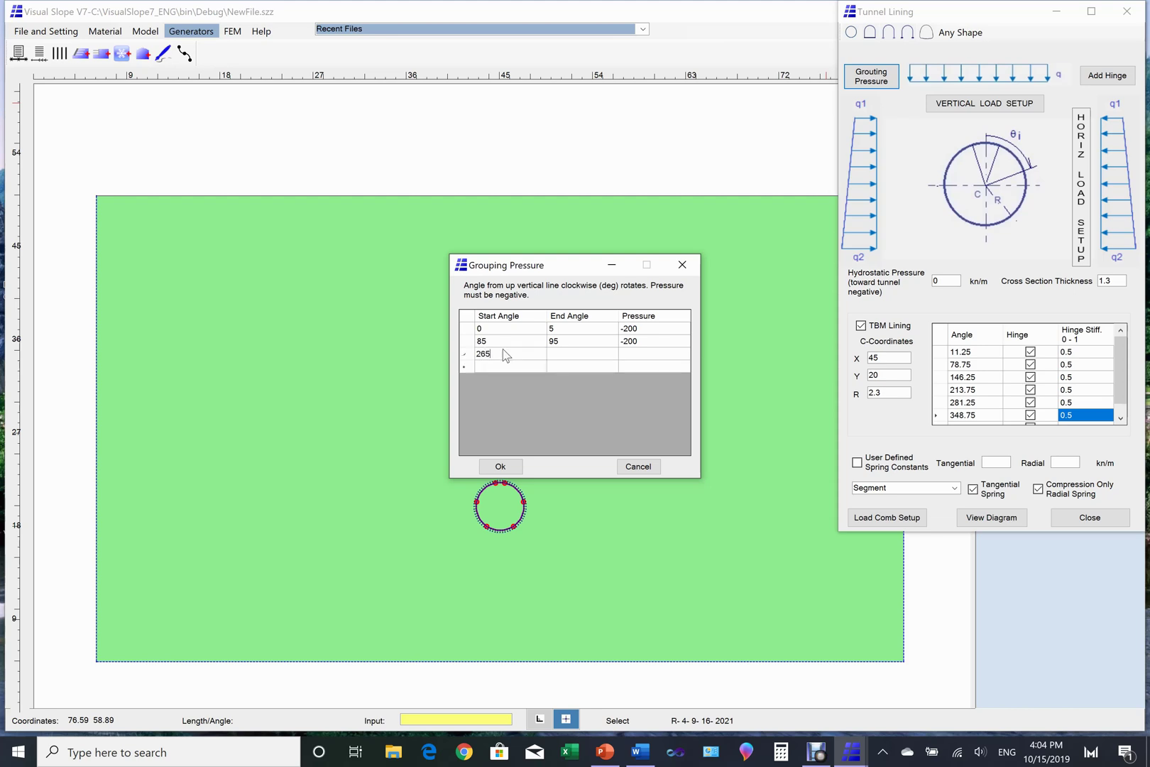
{"action": "left_click", "coordinate": [553, 356]}
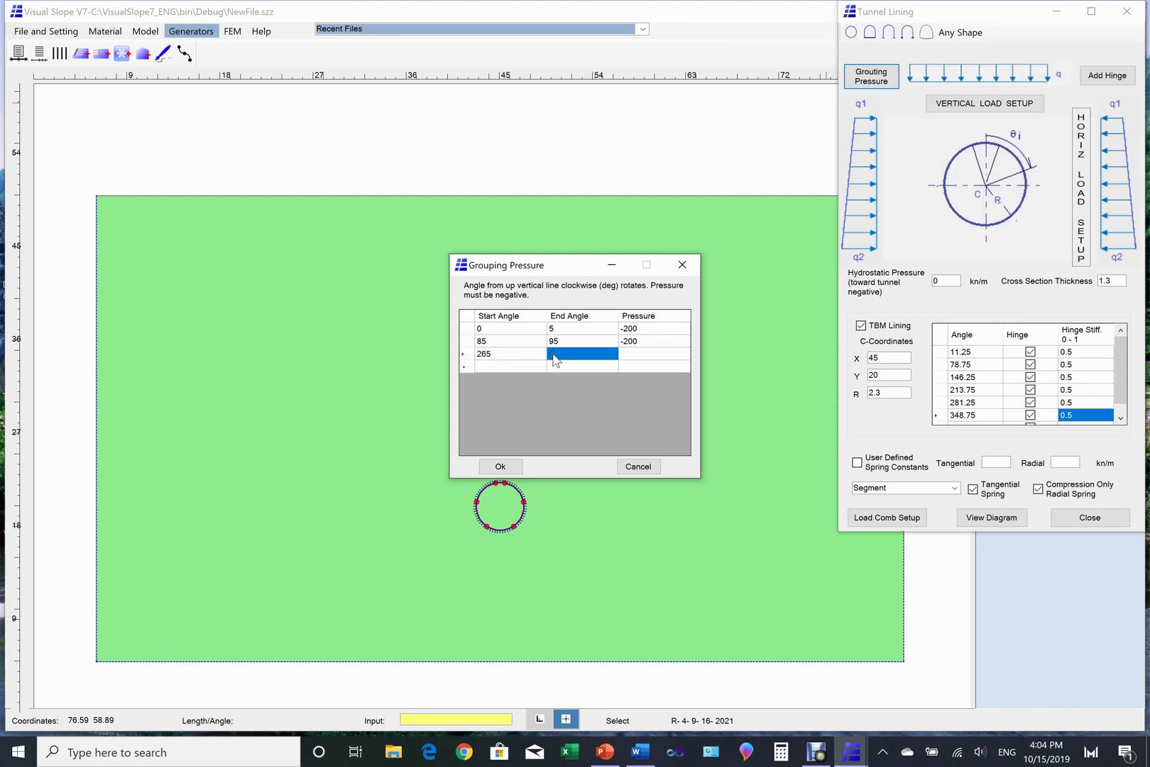
{"action": "type", "text": "275"}
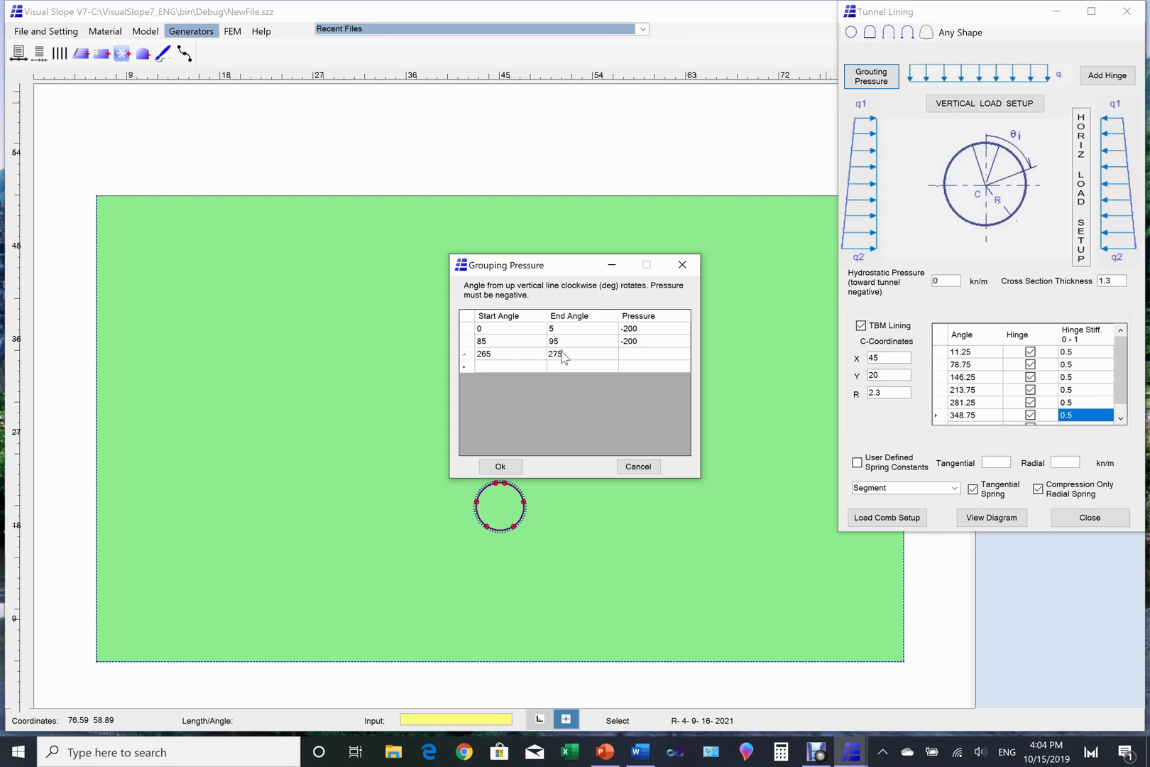
{"action": "left_click", "coordinate": [623, 353]}
{"action": "left_click", "coordinate": [623, 353]}
{"action": "type", "text": "-200"}
Step: Add a fourth grouting pressure range from 355 to 360 degrees at -200 and accept the grouting pressure table
{"action": "left_click", "coordinate": [481, 367]}
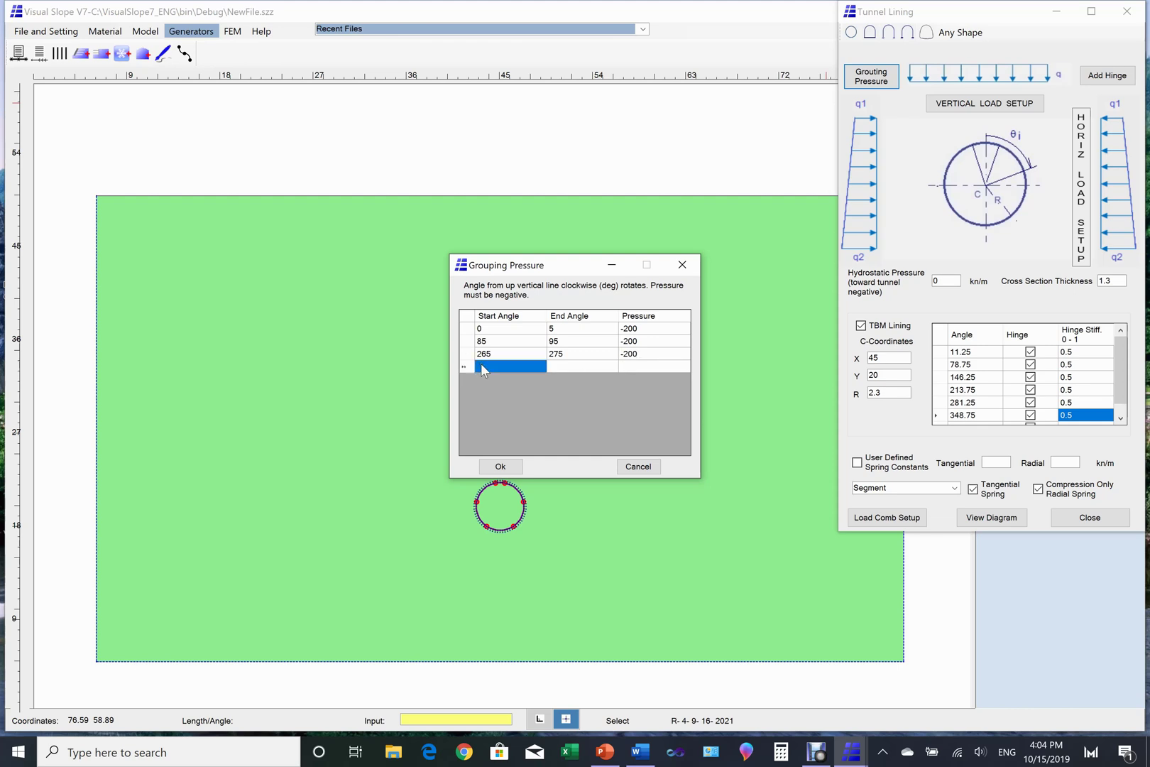
{"action": "type", "text": "355"}
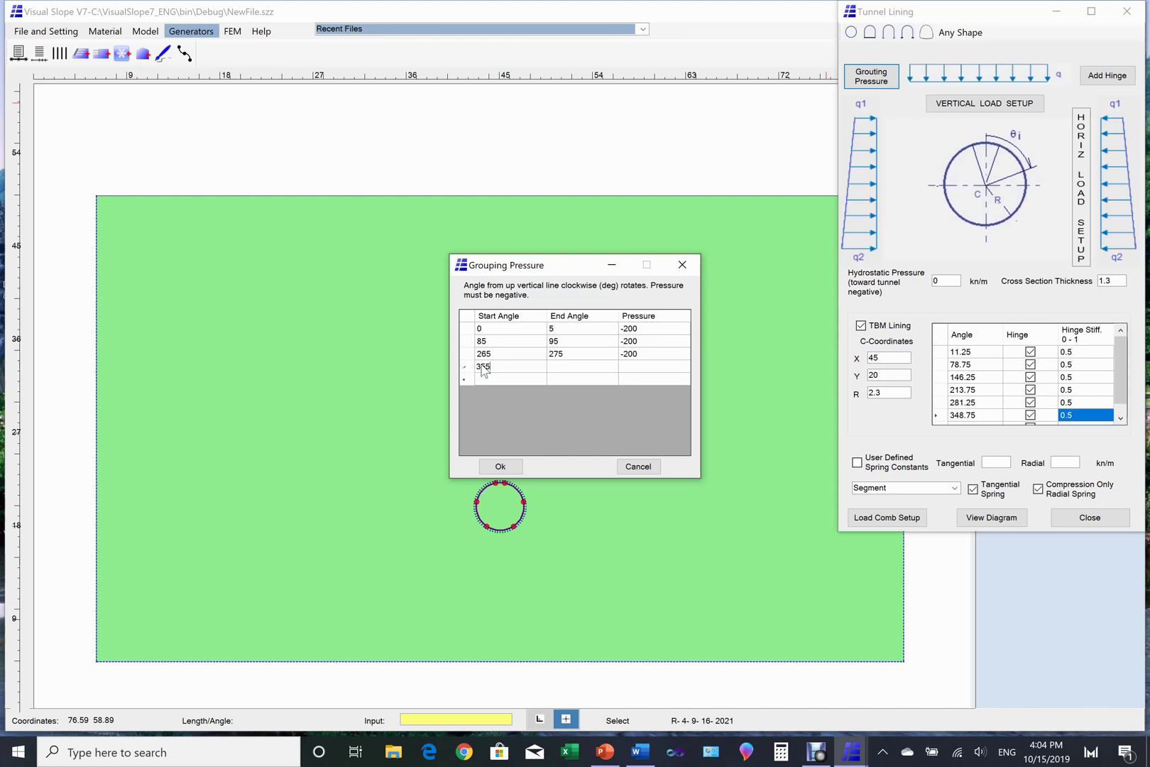
{"action": "left_click", "coordinate": [553, 366]}
{"action": "type", "text": "360"}
{"action": "left_click", "coordinate": [626, 370]}
{"action": "type", "text": "-200"}
{"action": "left_click", "coordinate": [501, 465]}
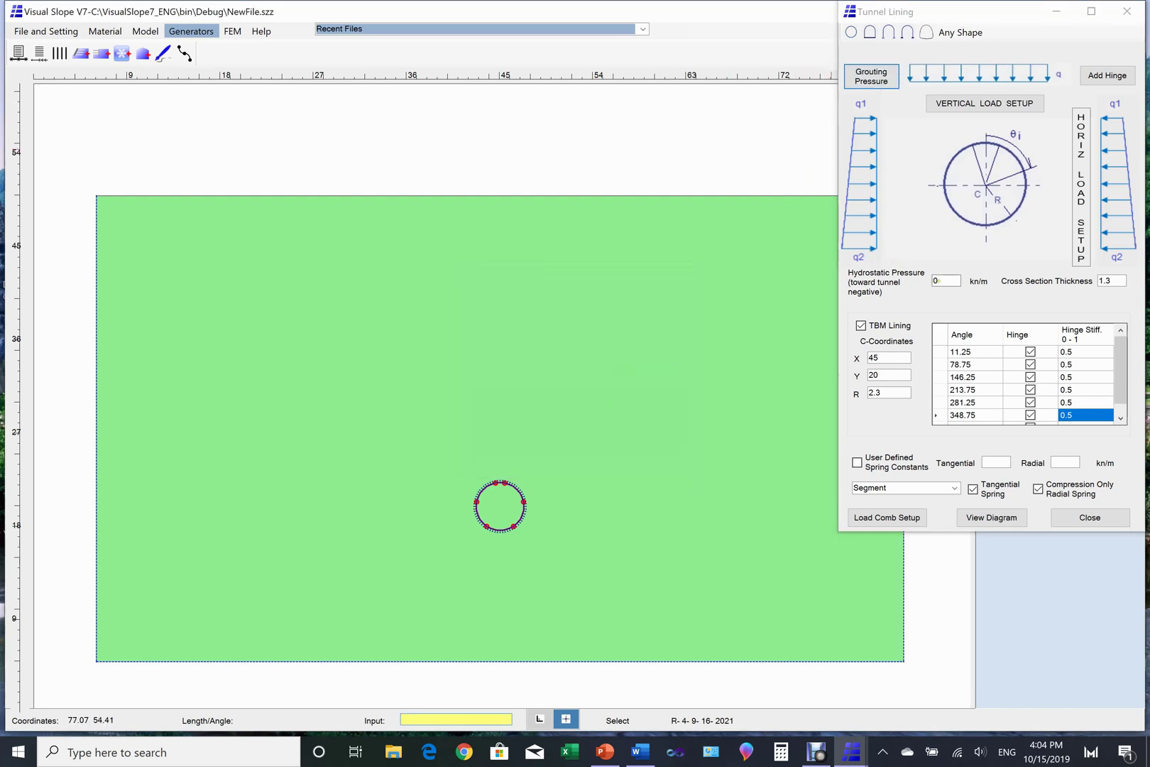
Step: Set the hydrostatic pressure on the tunnel lining to -400 kn/m
{"action": "left_click", "coordinate": [937, 281]}
{"action": "type", "text": "-"}
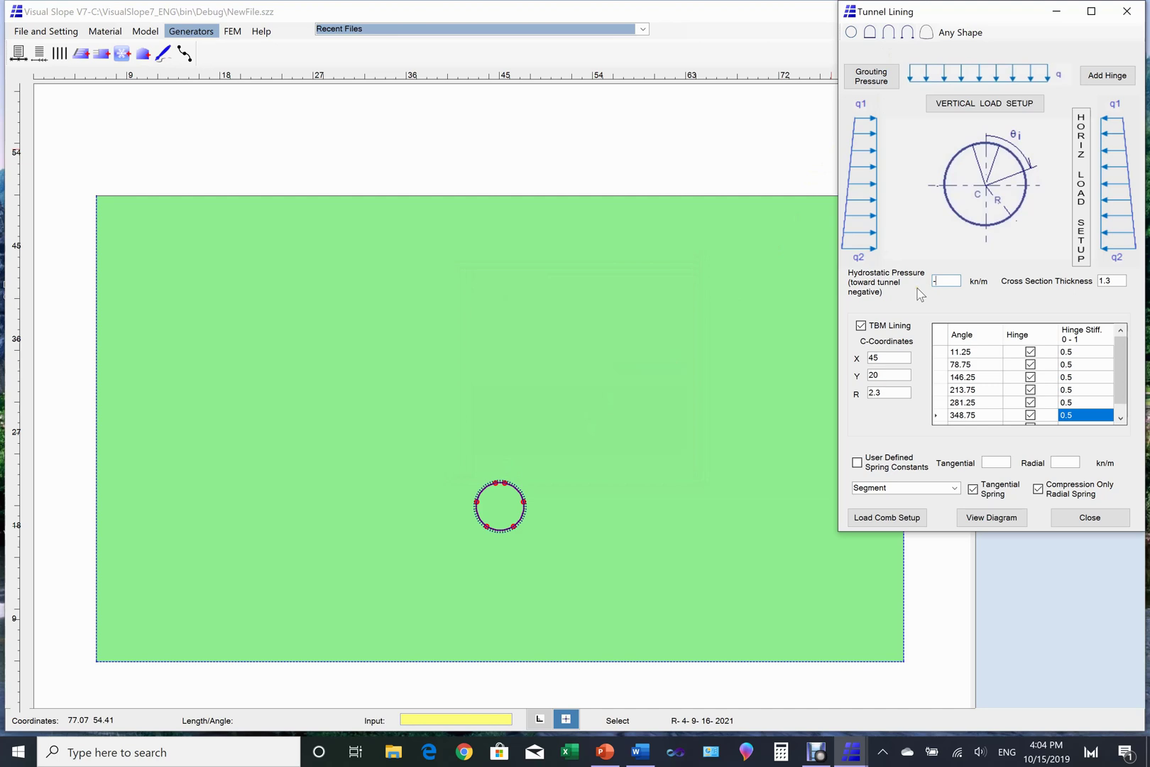
{"action": "type", "text": "400"}
Step: Define a vertical load named Pv on the lining with q1 of -260 and q2 of -26
{"action": "left_click", "coordinate": [975, 108]}
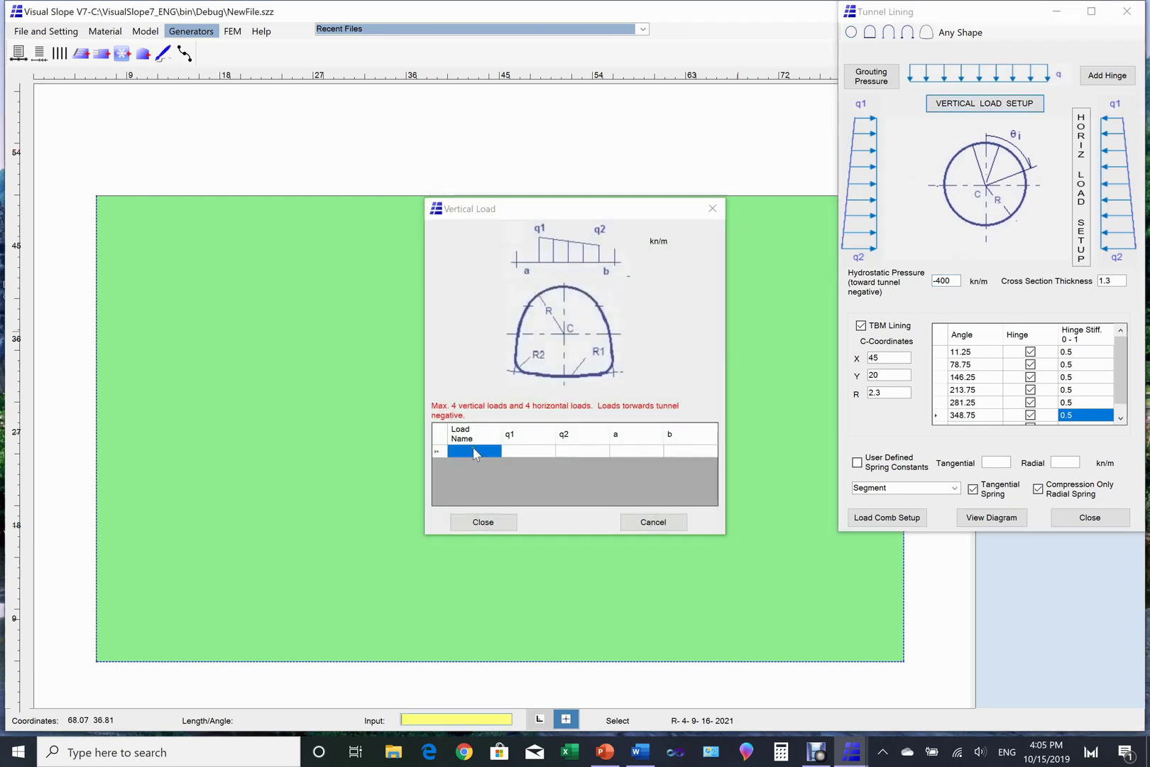
{"action": "left_click", "coordinate": [475, 455]}
{"action": "type", "text": "Pv"}
{"action": "left_click", "coordinate": [519, 451]}
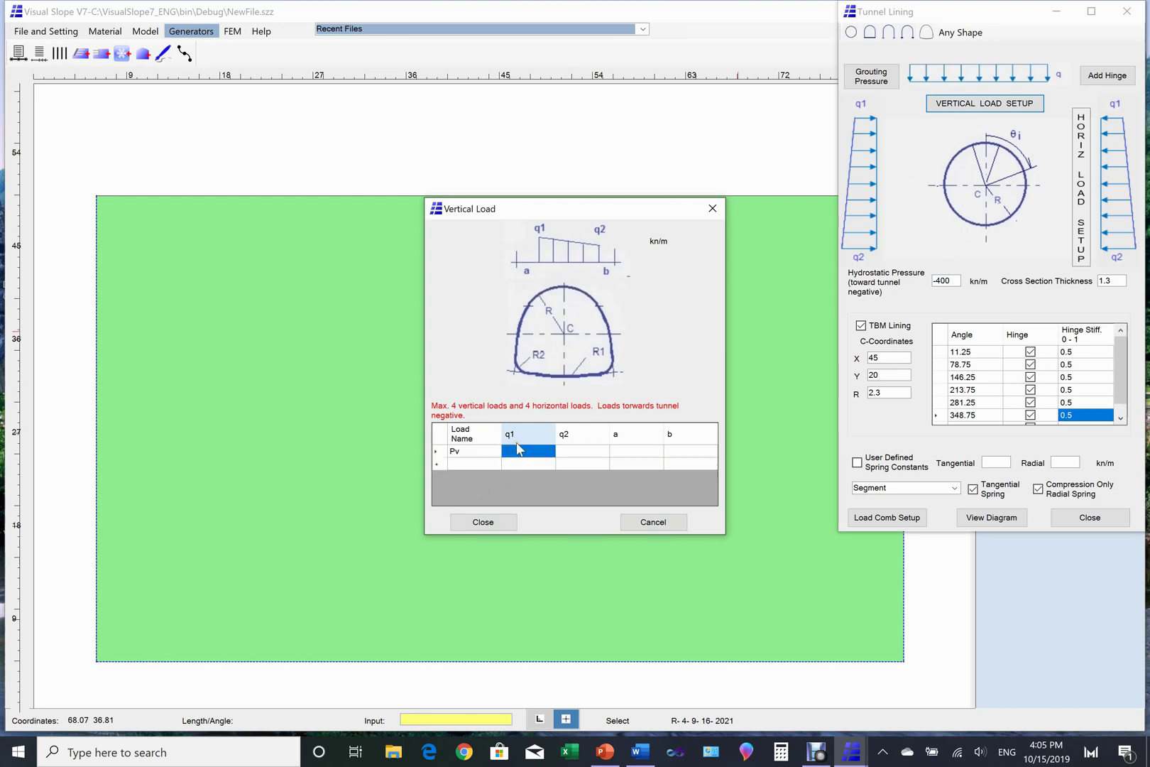
{"action": "type", "text": "-260"}
{"action": "left_click", "coordinate": [581, 454]}
{"action": "type", "text": "-26"}
{"action": "left_click", "coordinate": [483, 522]}
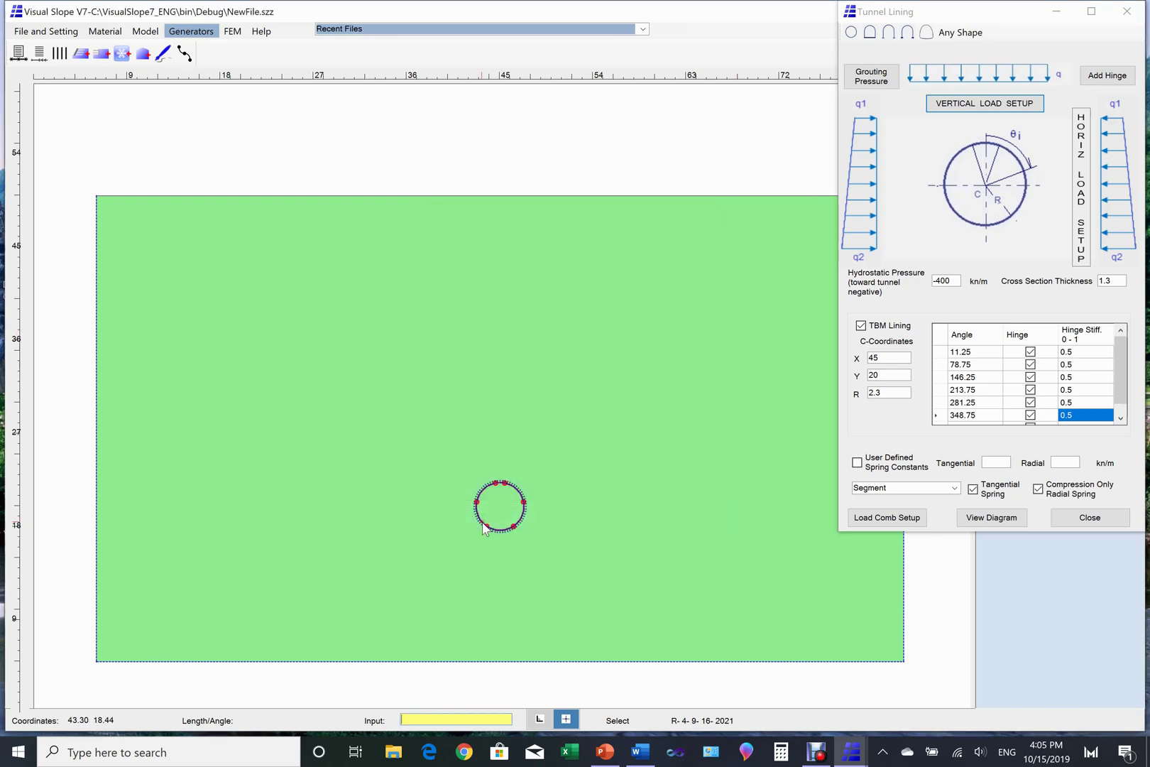
Step: Define a horizontal load named Ph on the lining with q1 and q2 both set to -260
{"action": "left_click", "coordinate": [1081, 202]}
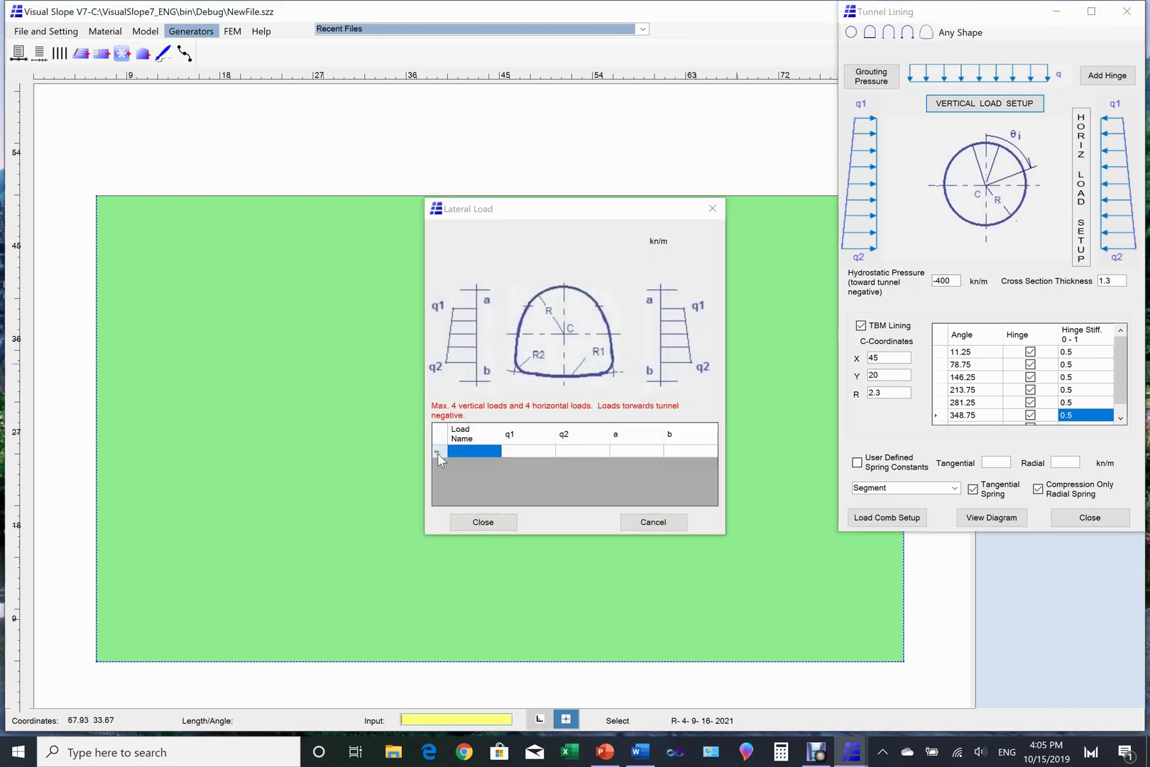
{"action": "type", "text": "Ph"}
{"action": "left_click", "coordinate": [462, 452]}
{"action": "type", "text": "Ph"}
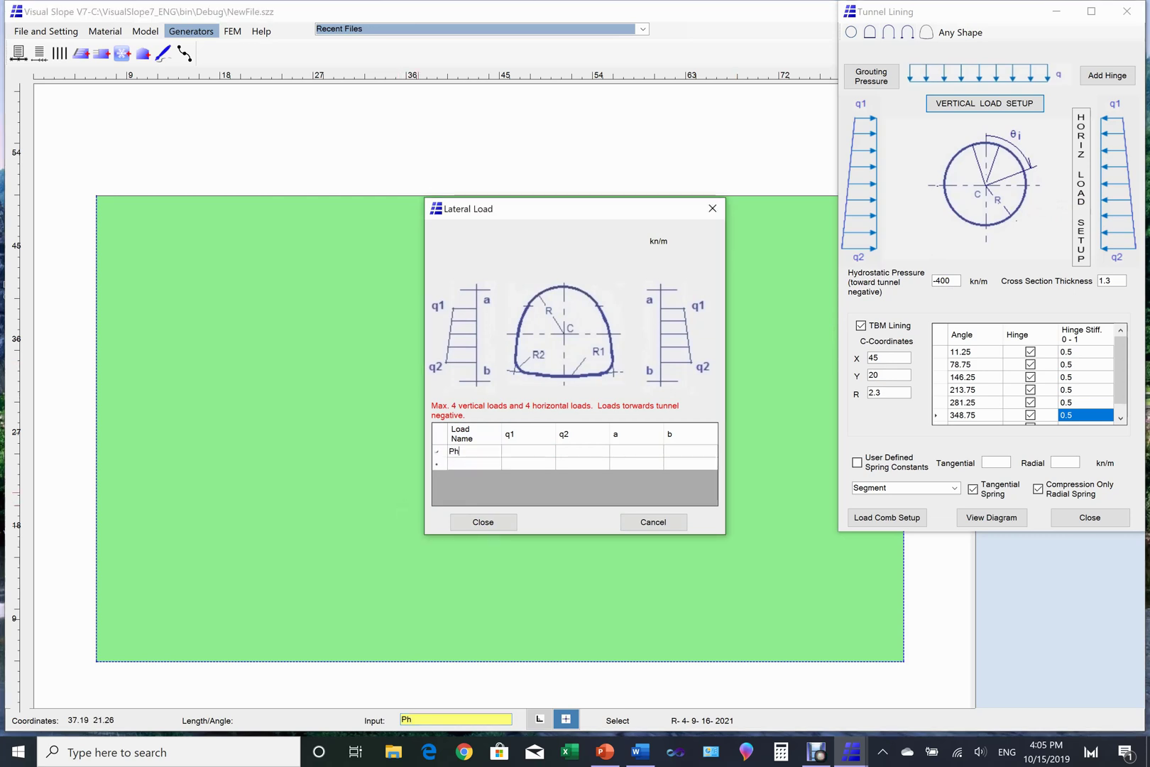
{"action": "left_click", "coordinate": [528, 453]}
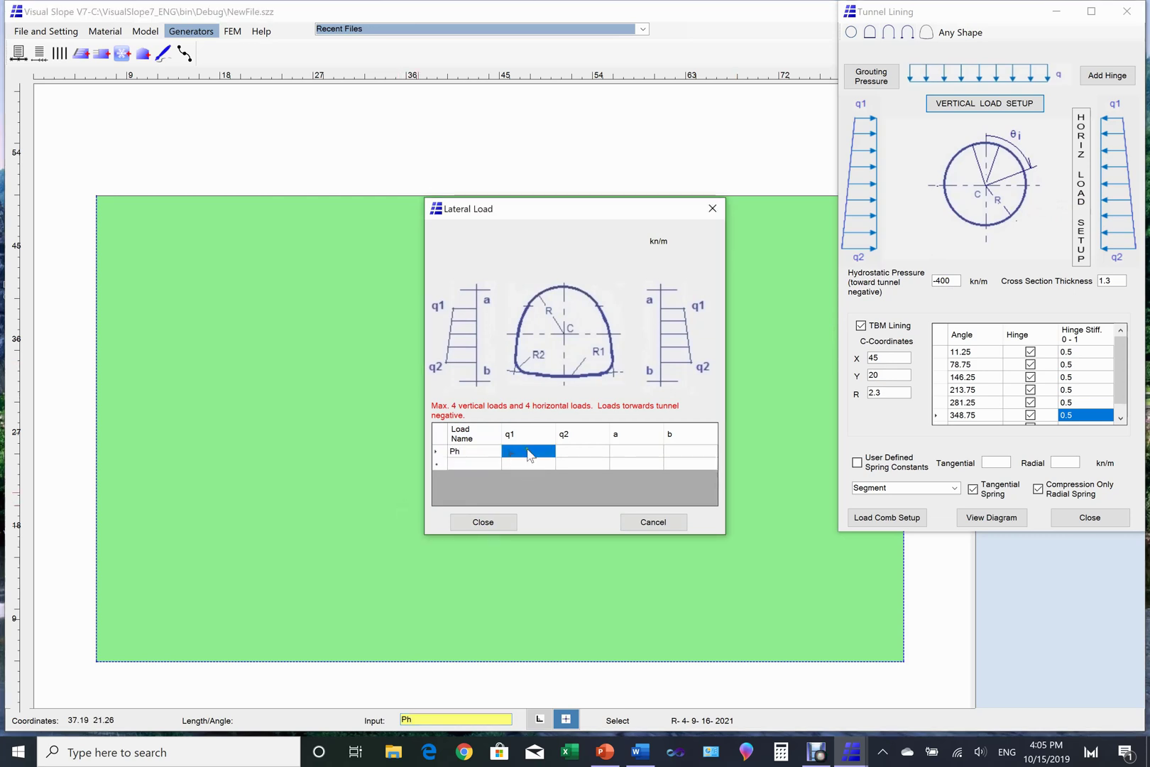
{"action": "type", "text": "-260"}
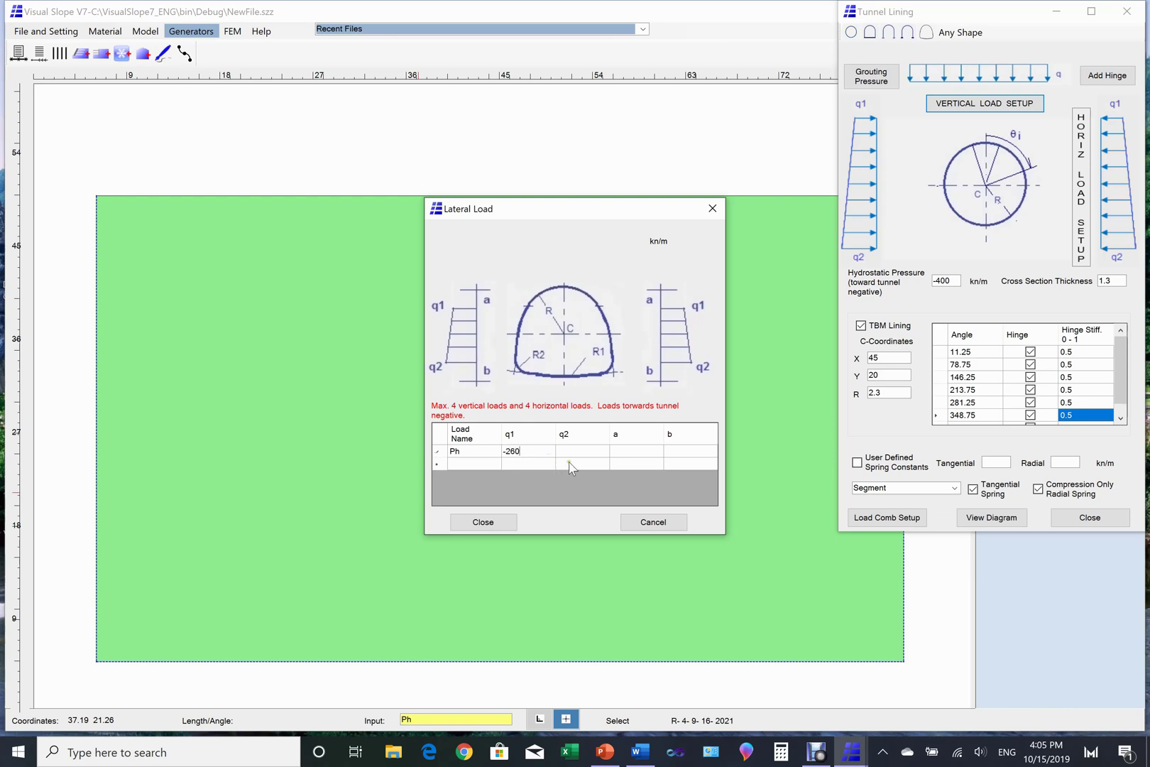
{"action": "left_click", "coordinate": [575, 454]}
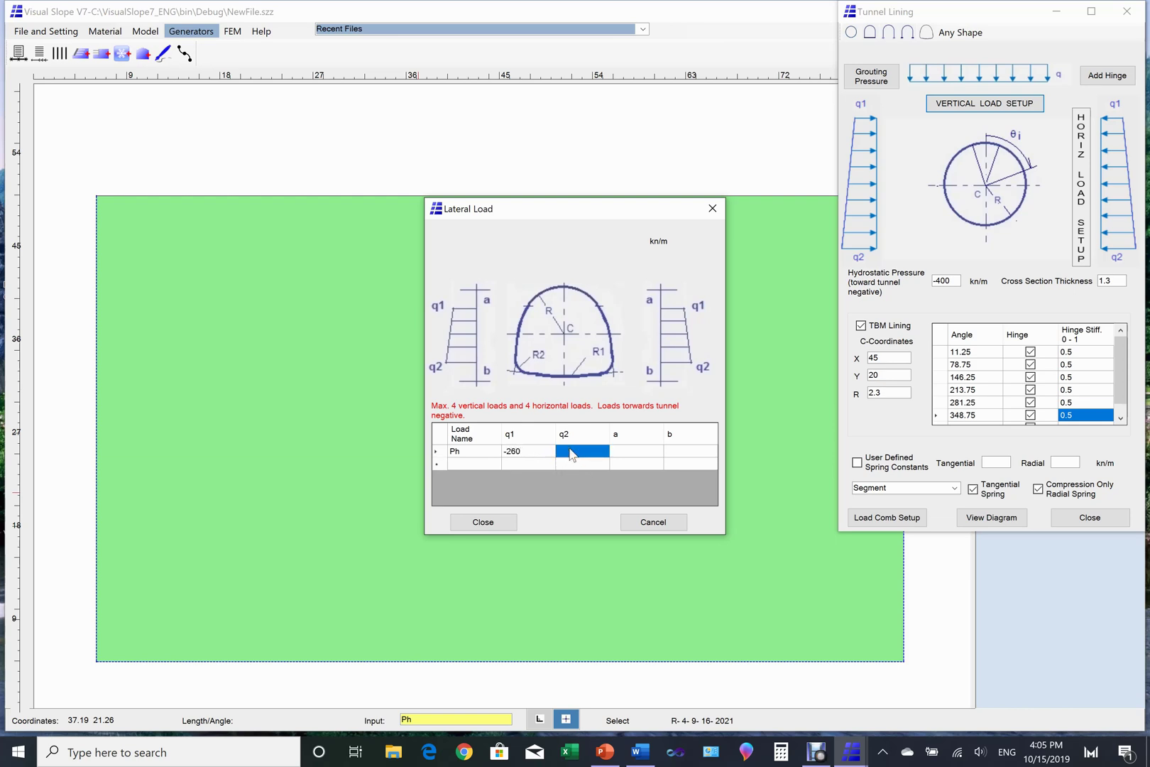
{"action": "type", "text": "-260"}
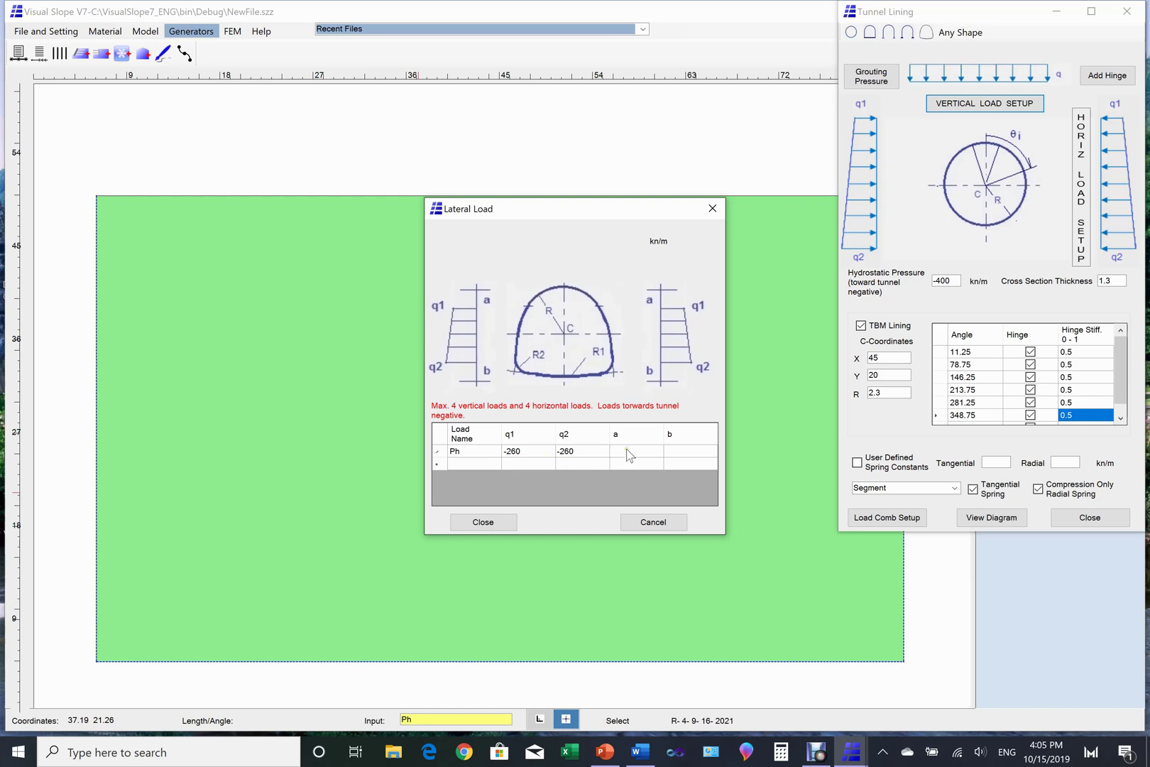
{"action": "left_click", "coordinate": [501, 523]}
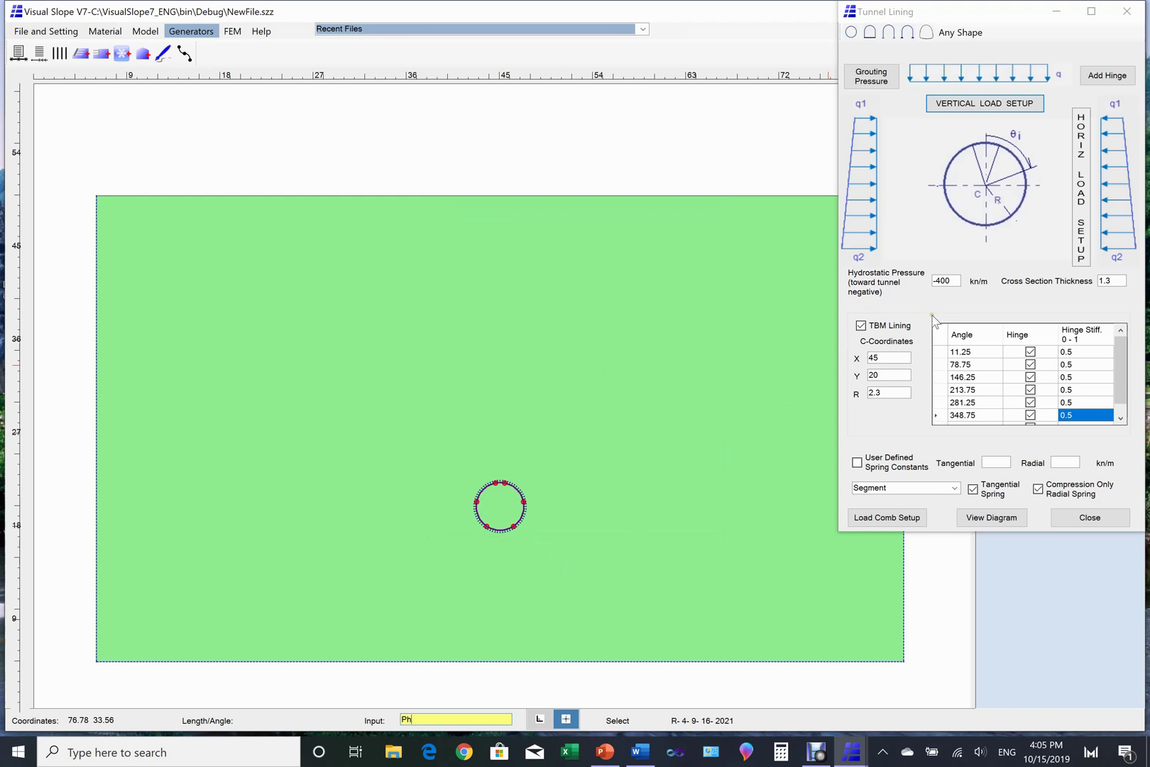
Step: Define load combination 1 with a load factor of 1 for both Self-Weight and Grout-Press
{"action": "left_click", "coordinate": [880, 524]}
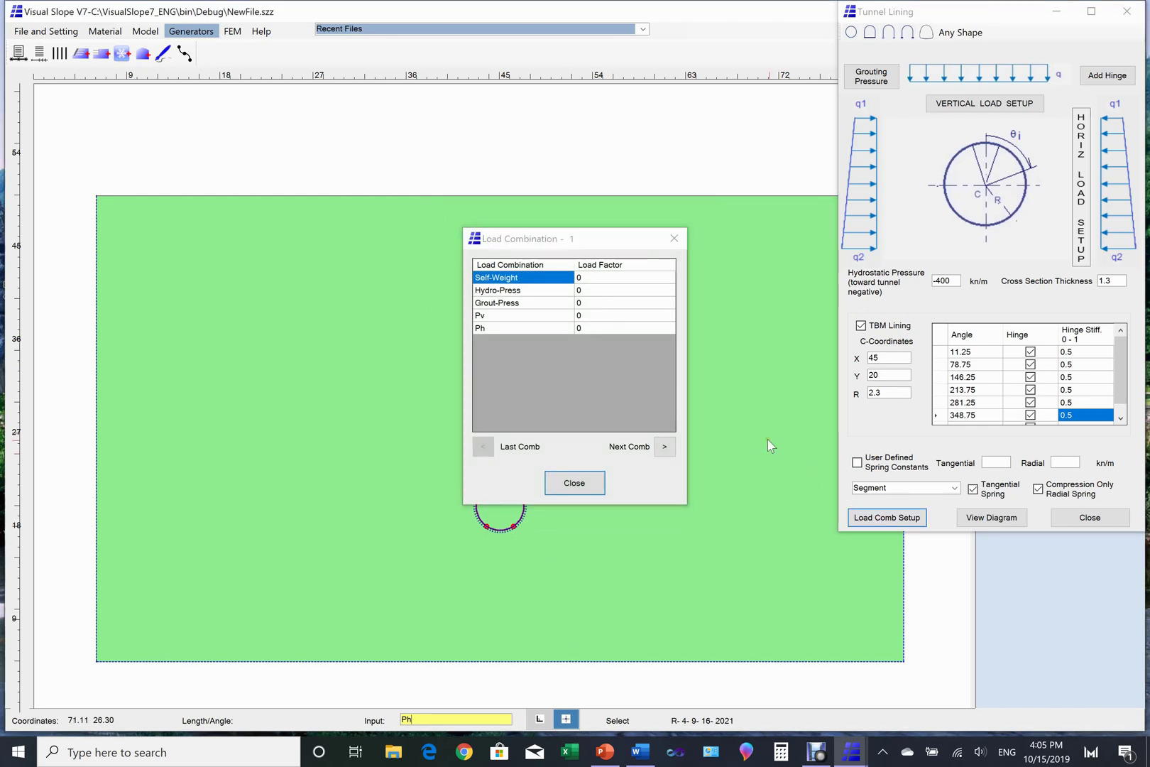
{"action": "left_click", "coordinate": [585, 277]}
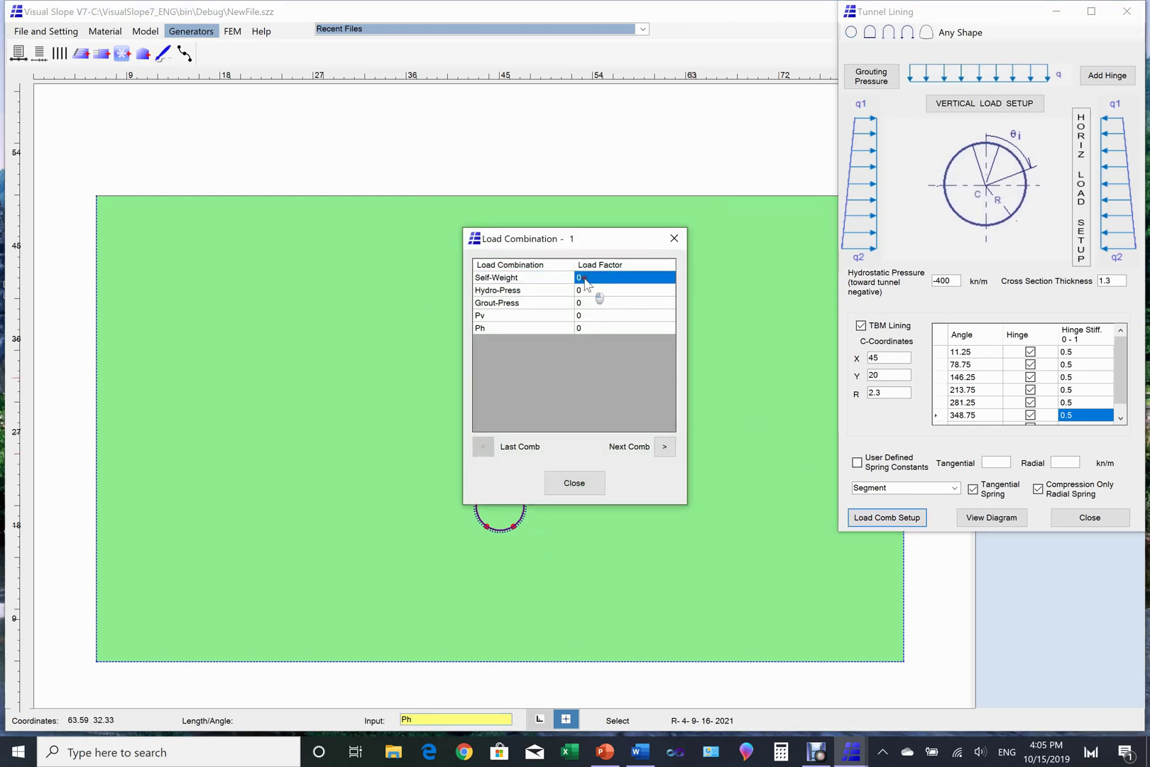
{"action": "type", "text": "1"}
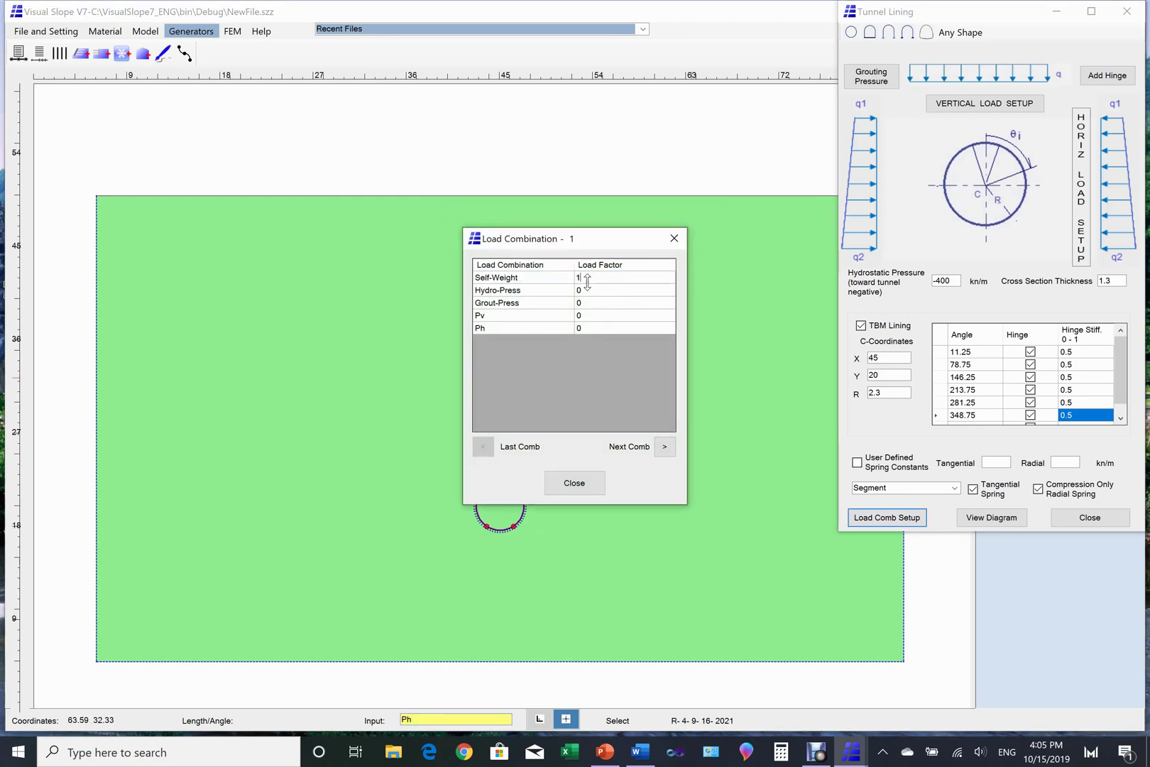
{"action": "left_click", "coordinate": [592, 302]}
{"action": "type", "text": "1"}
Step: Define load combination 2 with a load factor of 1 for both Self-Weight and Pv
{"action": "left_click", "coordinate": [671, 452]}
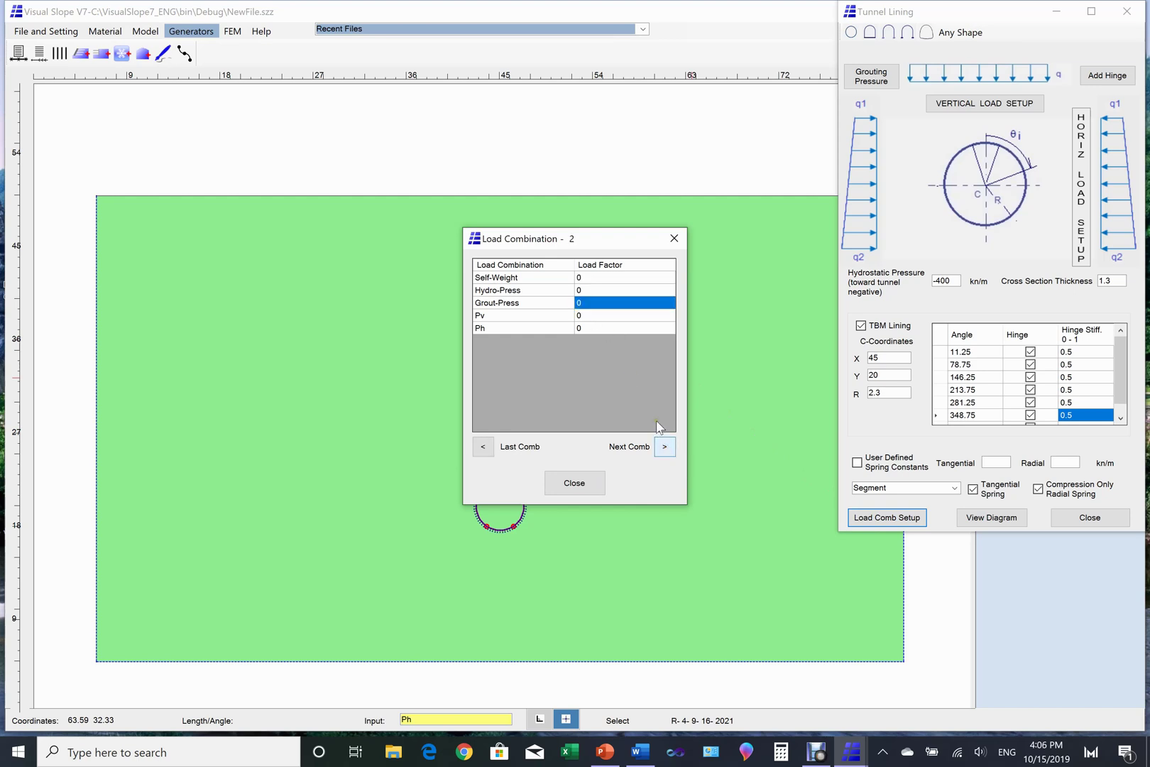
{"action": "left_click", "coordinate": [585, 279]}
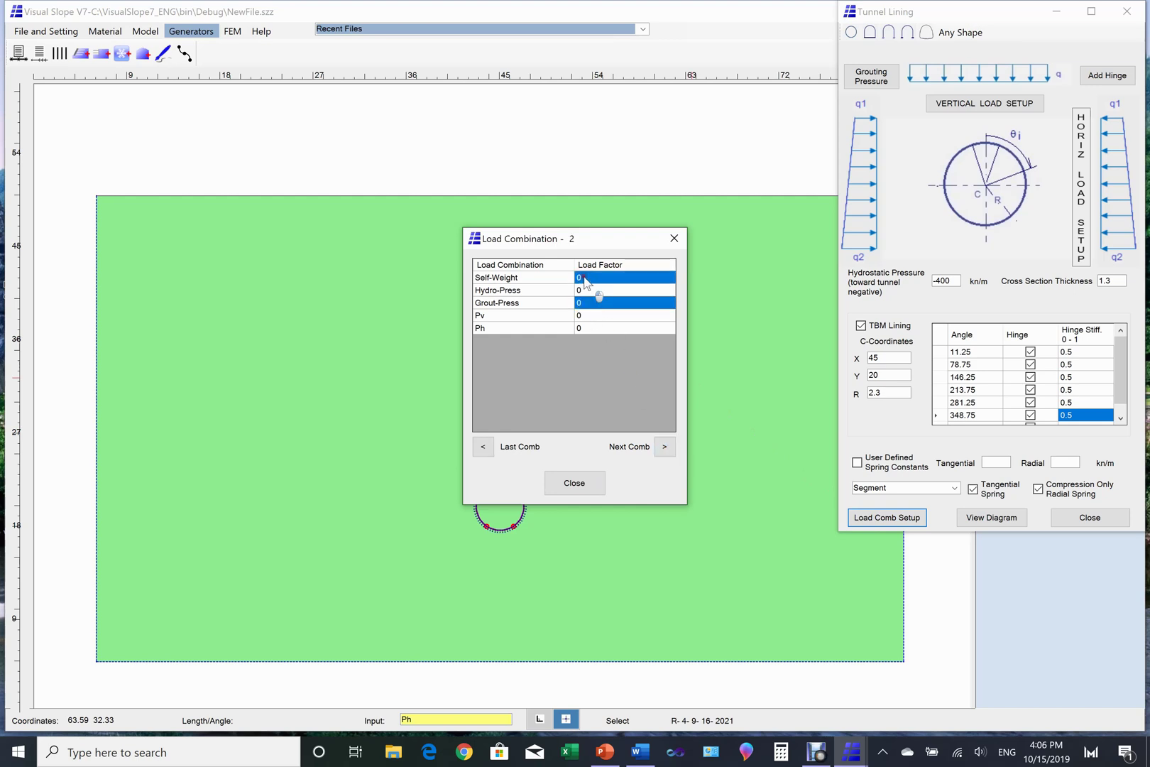
{"action": "type", "text": "1"}
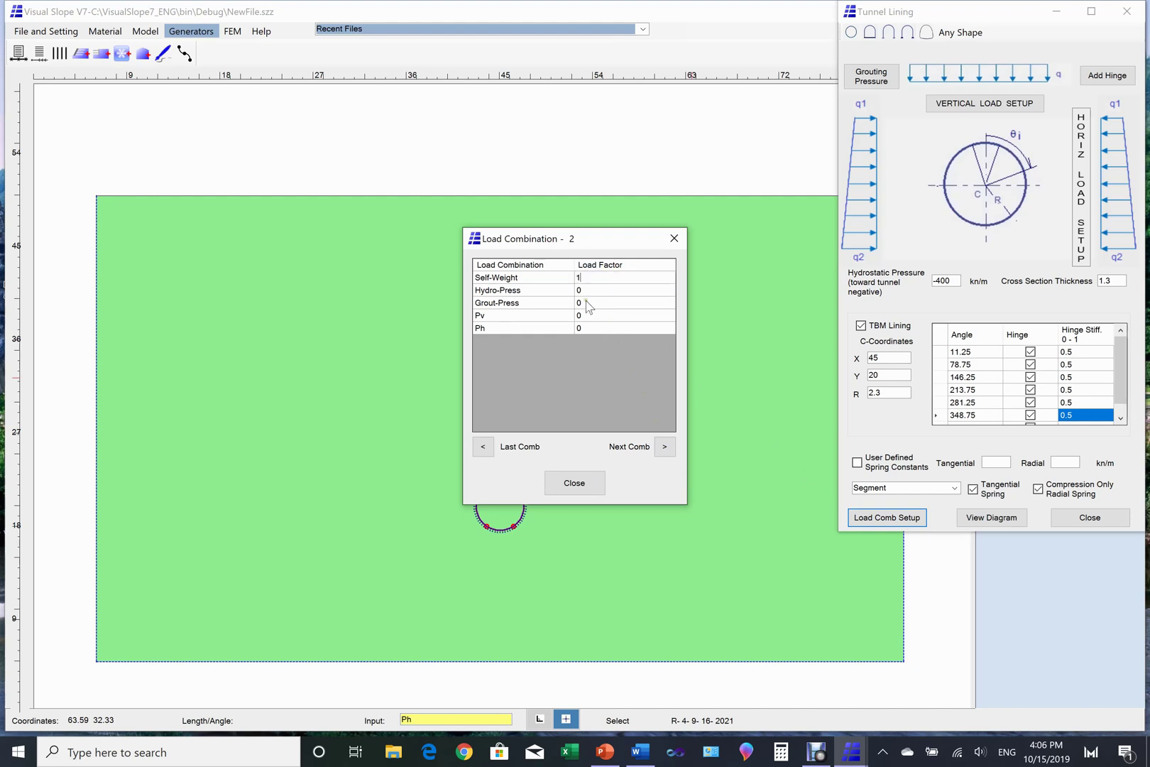
{"action": "left_click", "coordinate": [582, 318]}
{"action": "type", "text": "1"}
Step: Define load combination 3 with factors Self-Weight 1, Hydro-Press 0.5, Pv 1 and Ph 0.5
{"action": "left_click", "coordinate": [665, 446]}
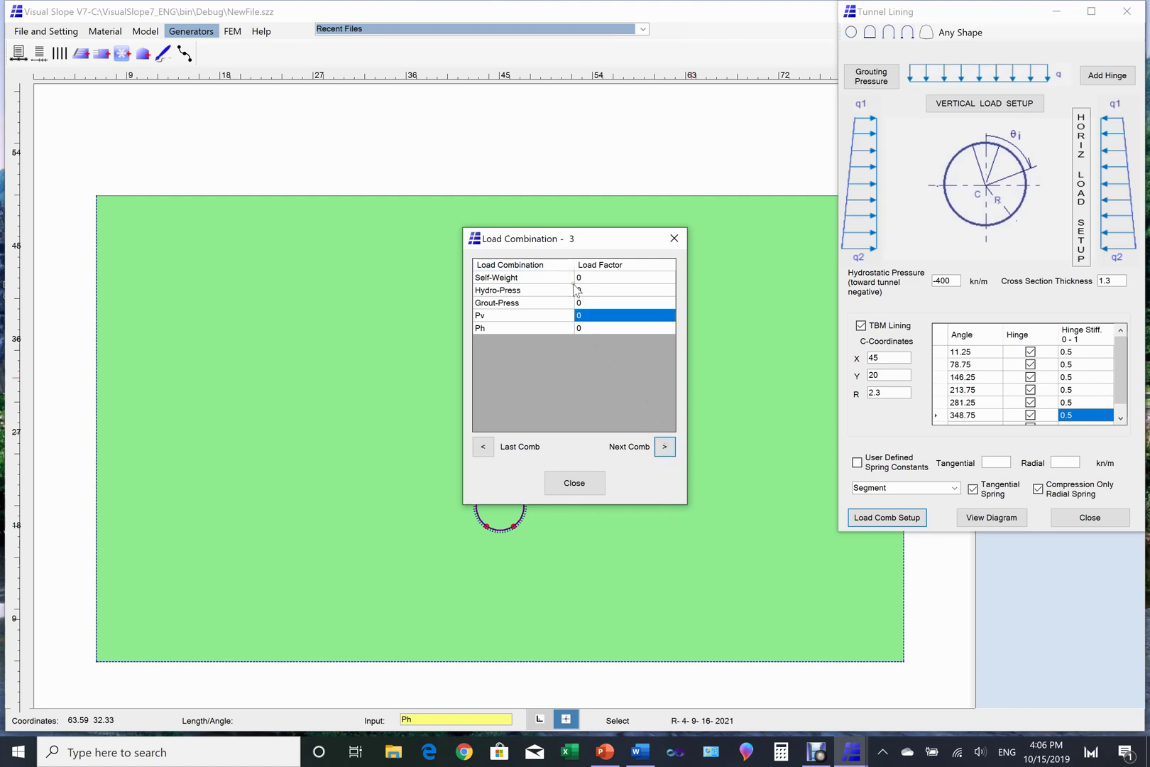
{"action": "left_click", "coordinate": [597, 279]}
{"action": "type", "text": "1"}
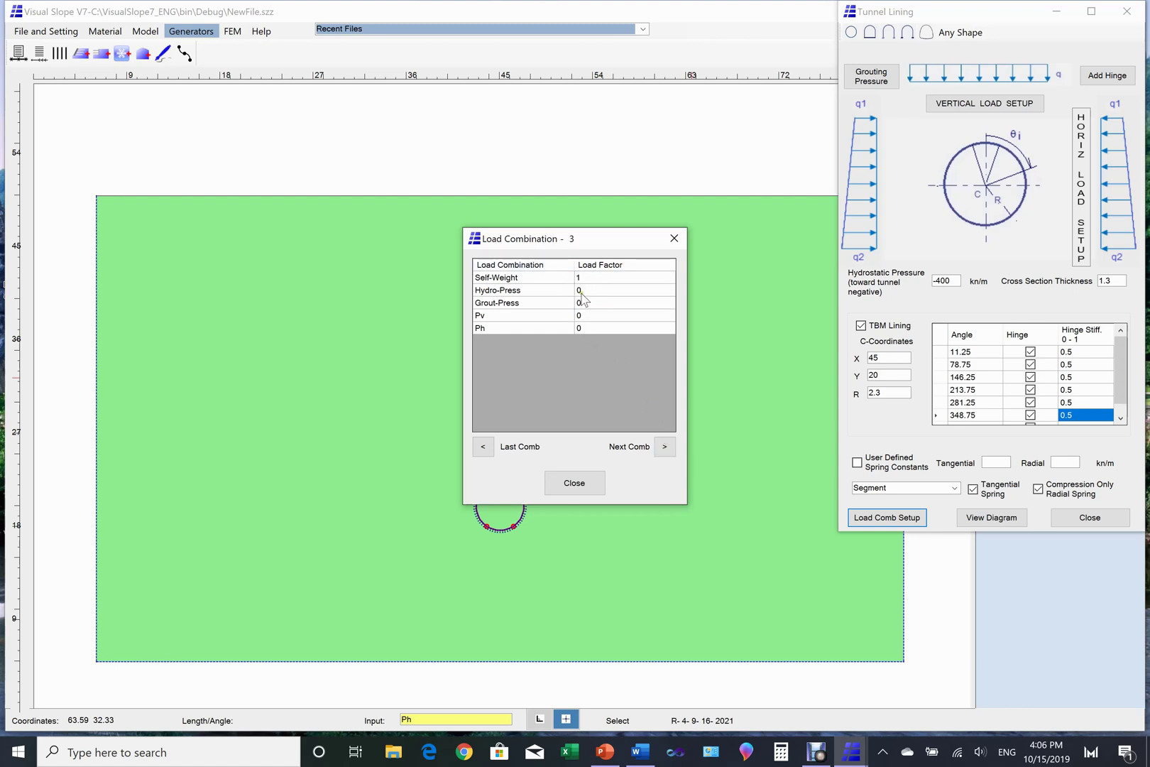
{"action": "left_click", "coordinate": [587, 292]}
{"action": "type", "text": "0.5"}
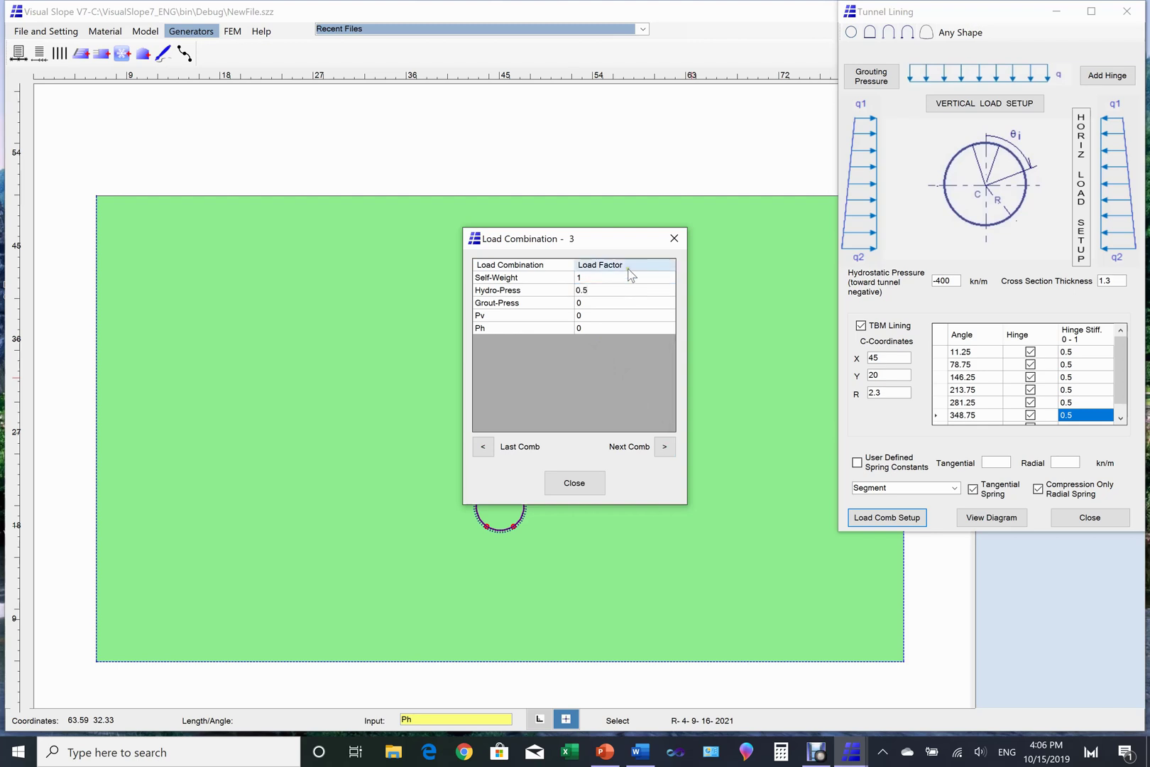
{"action": "left_click", "coordinate": [588, 316]}
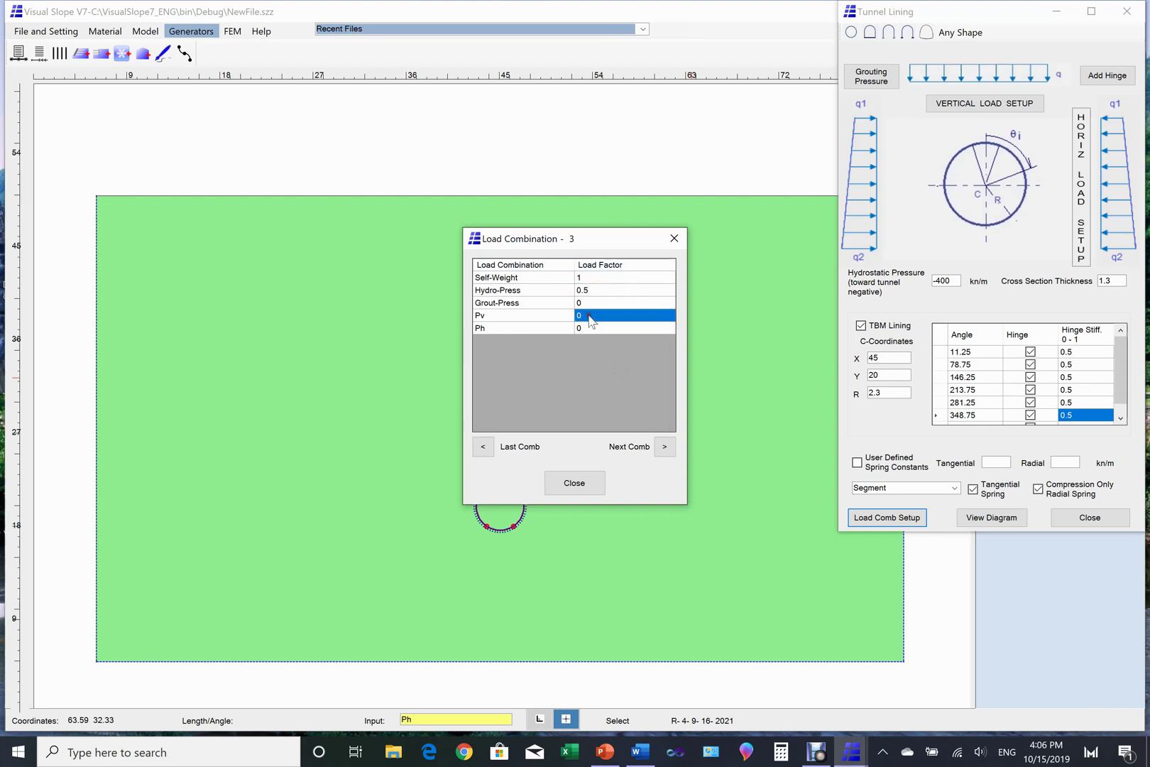
{"action": "type", "text": "1"}
{"action": "left_click", "coordinate": [613, 330]}
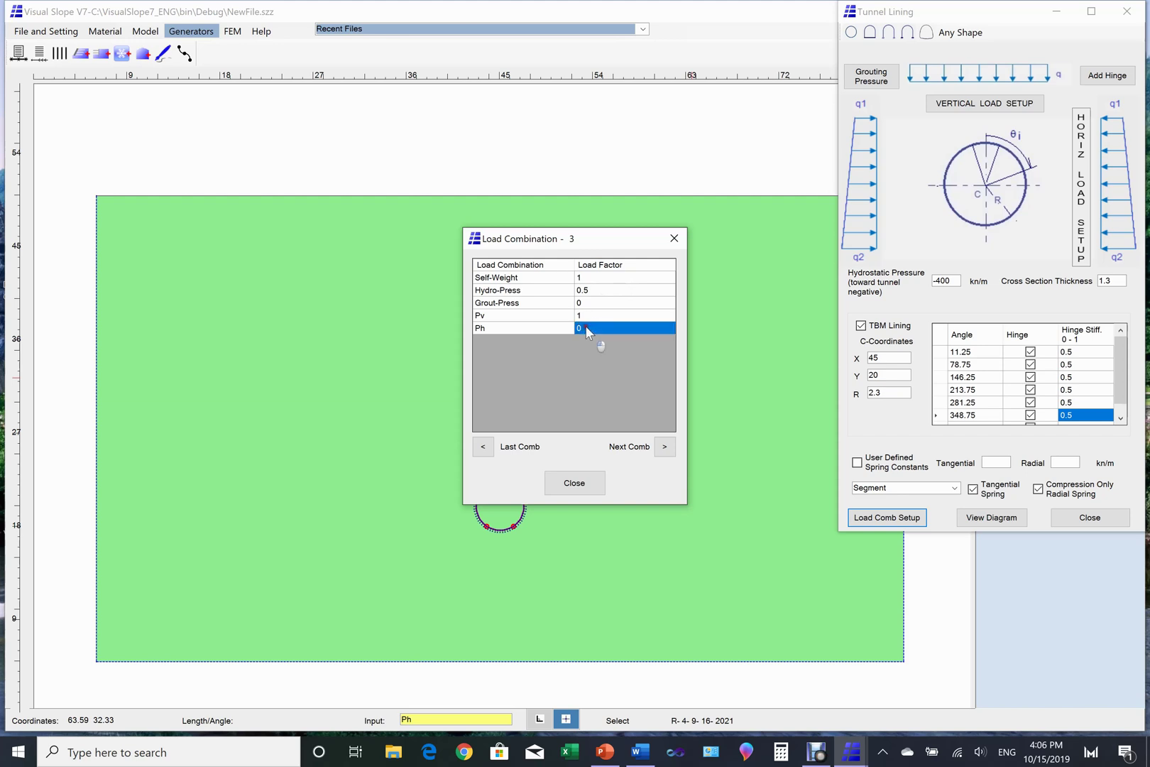
{"action": "type", "text": "0.5"}
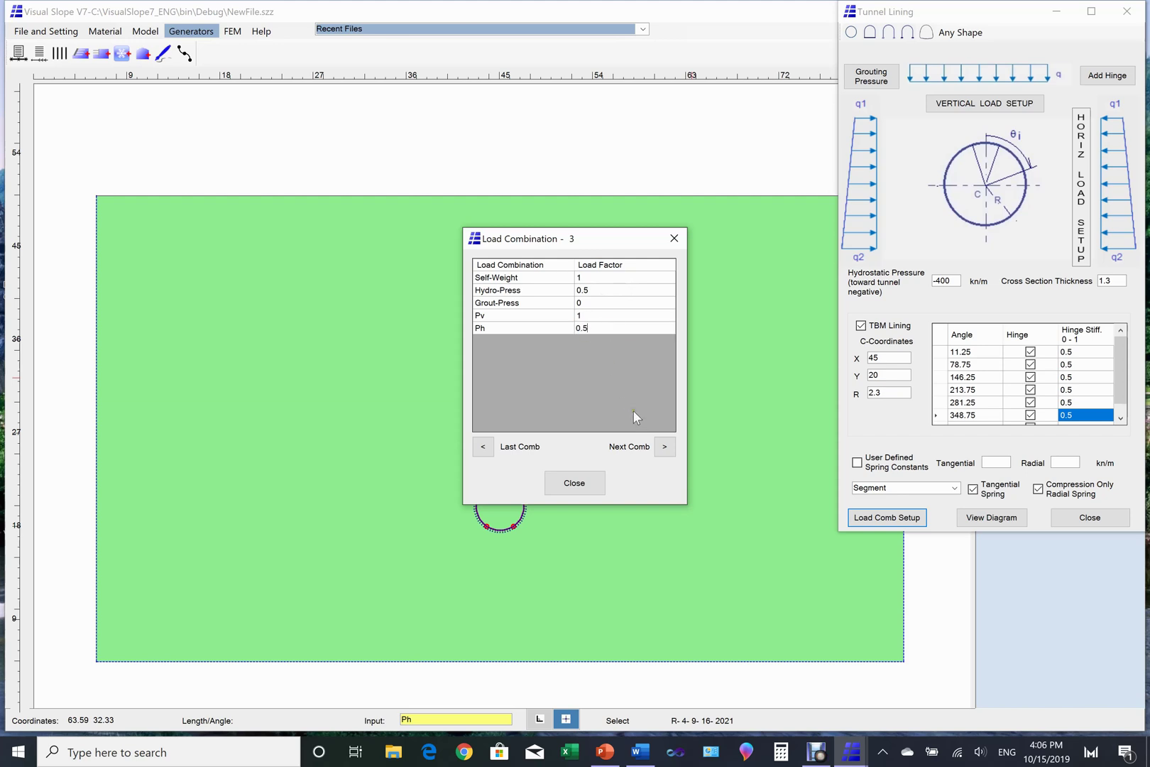
Step: Define load combination 4 with factors Self-Weight 1, Hydro-Press 1, Pv 1 and Ph 0.5
{"action": "left_click", "coordinate": [665, 448]}
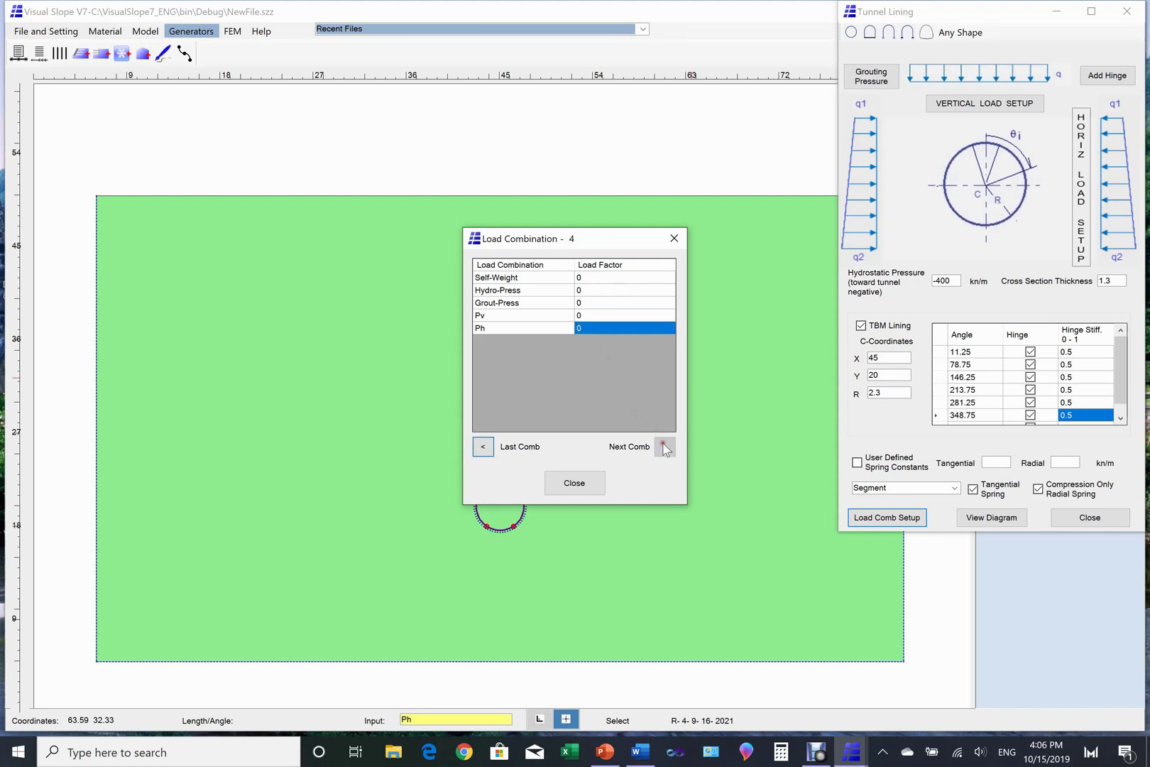
{"action": "left_click", "coordinate": [588, 277]}
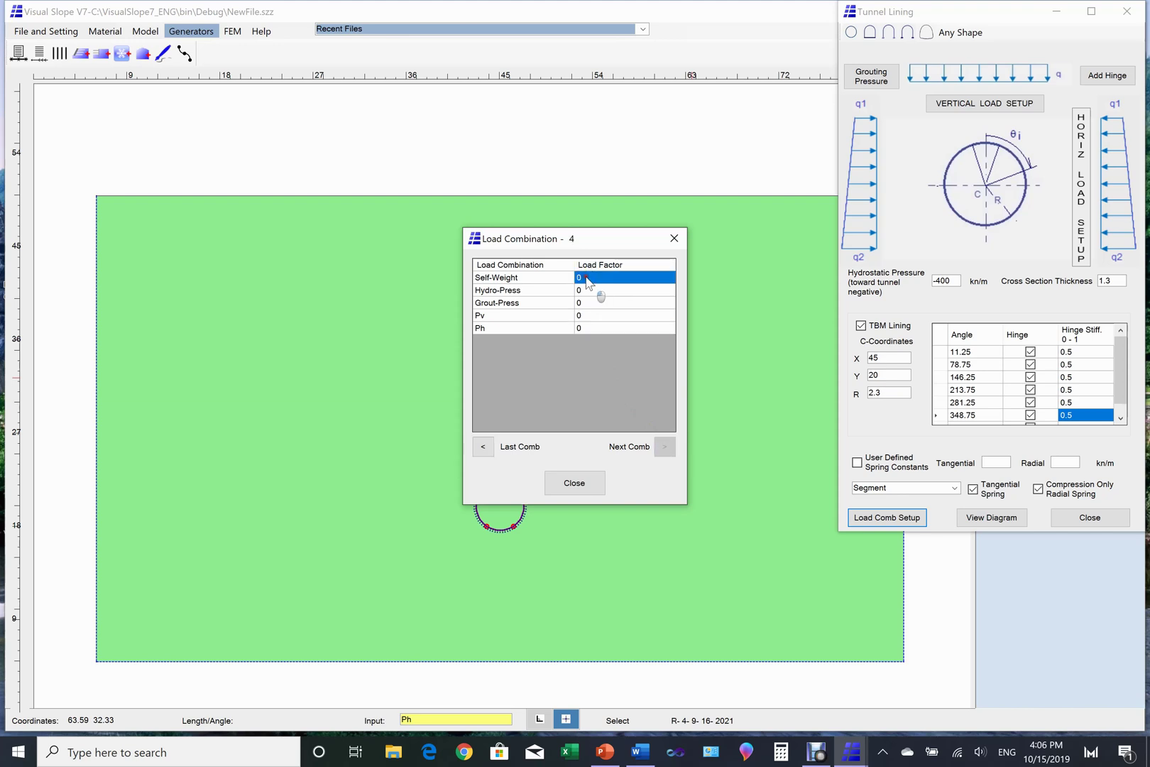
{"action": "type", "text": "1"}
{"action": "left_click", "coordinate": [588, 292]}
{"action": "type", "text": "1"}
{"action": "left_click", "coordinate": [587, 316]}
{"action": "type", "text": "1"}
{"action": "left_click", "coordinate": [584, 328]}
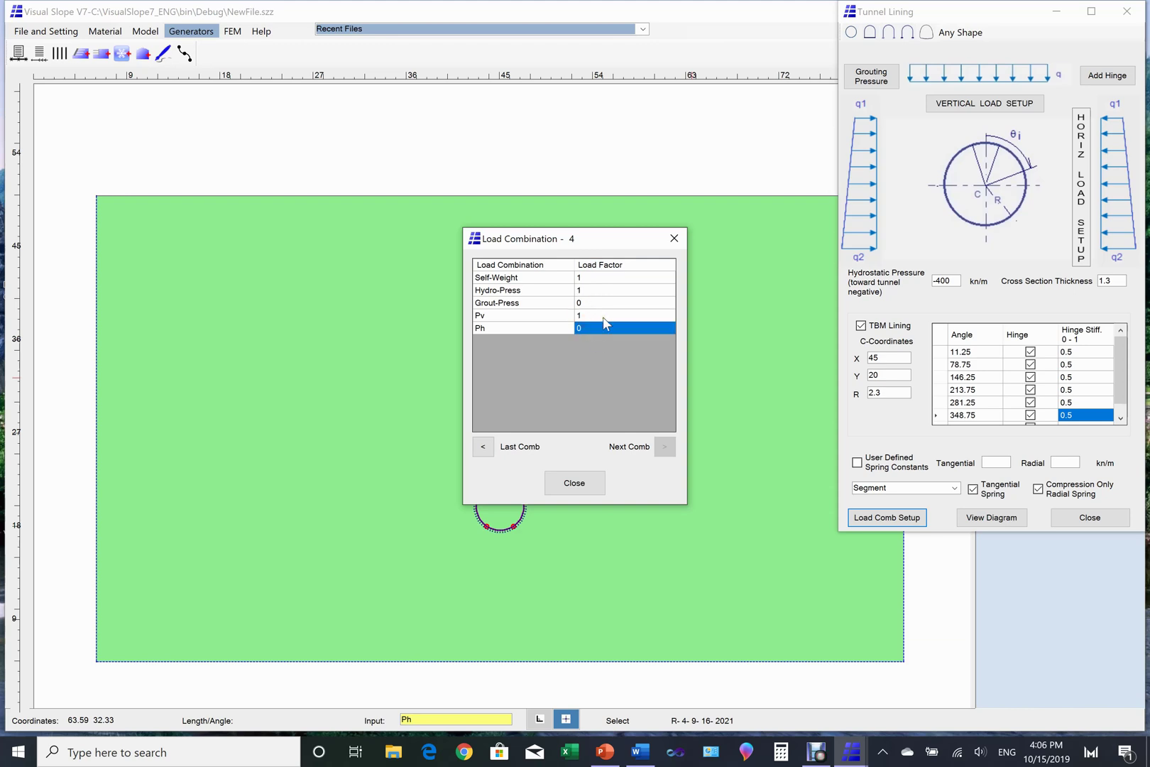
{"action": "type", "text": "0.5"}
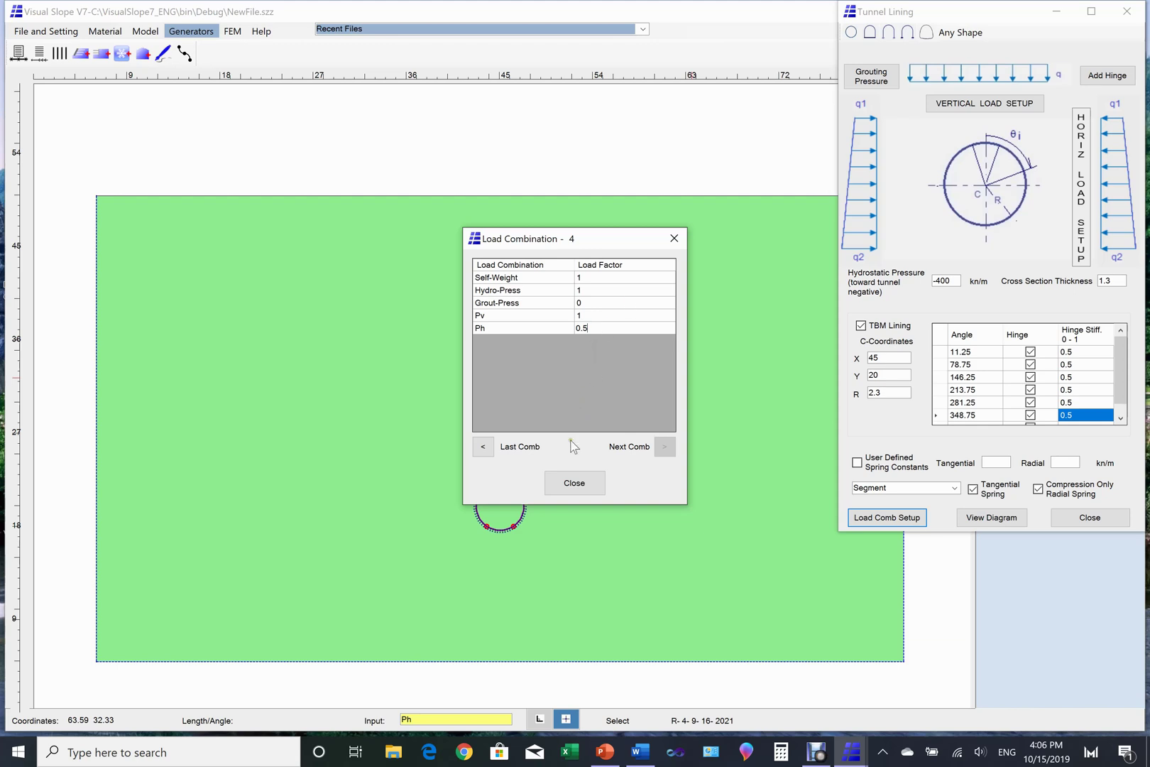
Step: Review the defined load combinations back to the first one and close the load combination setup
{"action": "left_click", "coordinate": [482, 446]}
{"action": "left_click", "coordinate": [483, 447]}
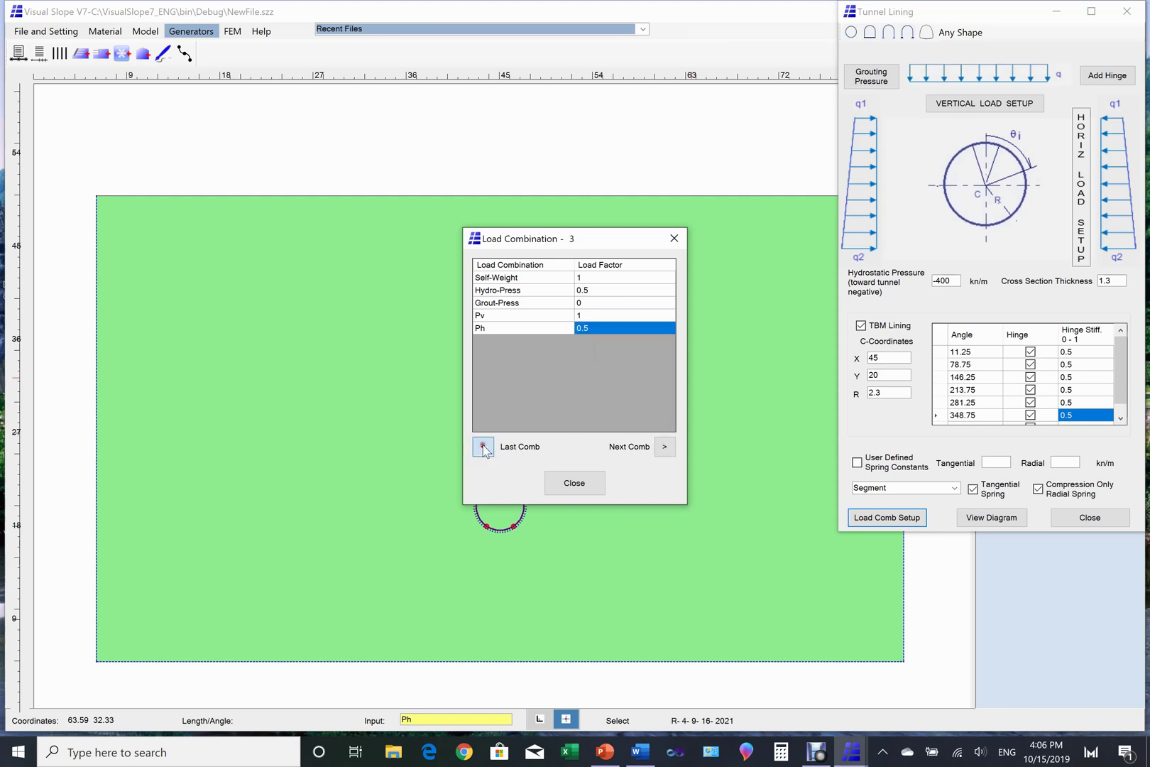
{"action": "left_click", "coordinate": [483, 448]}
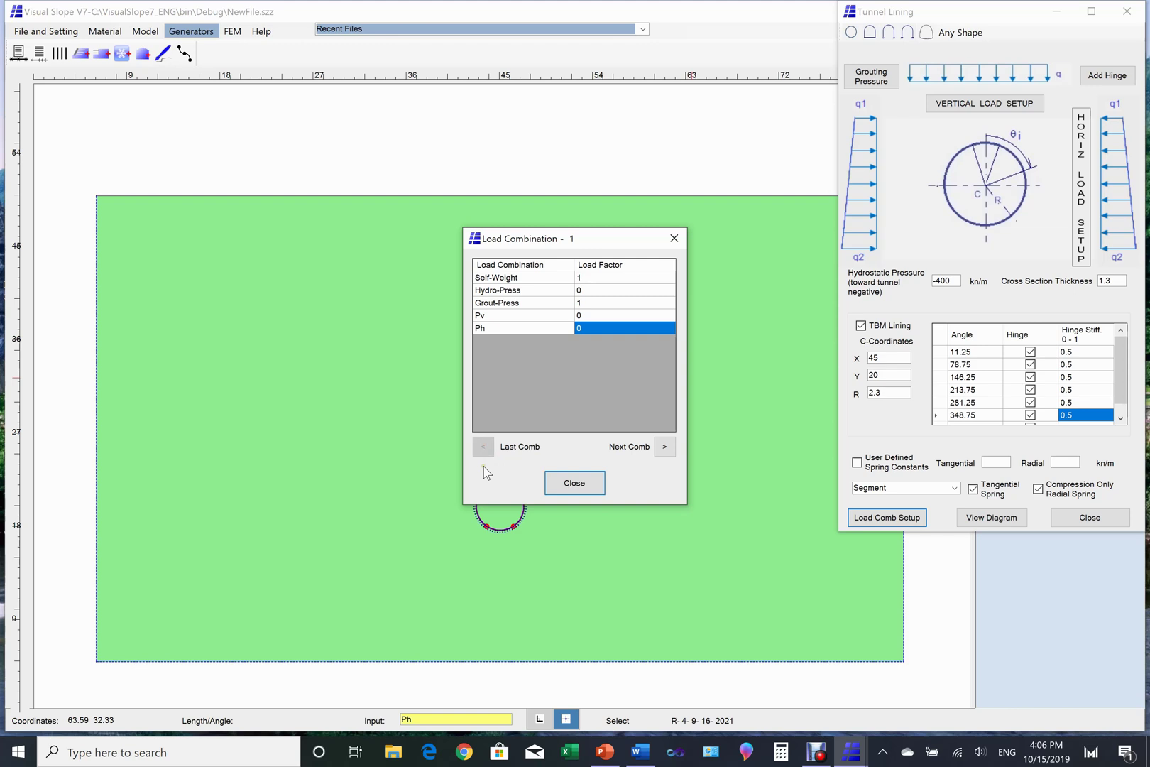
{"action": "left_click", "coordinate": [579, 483]}
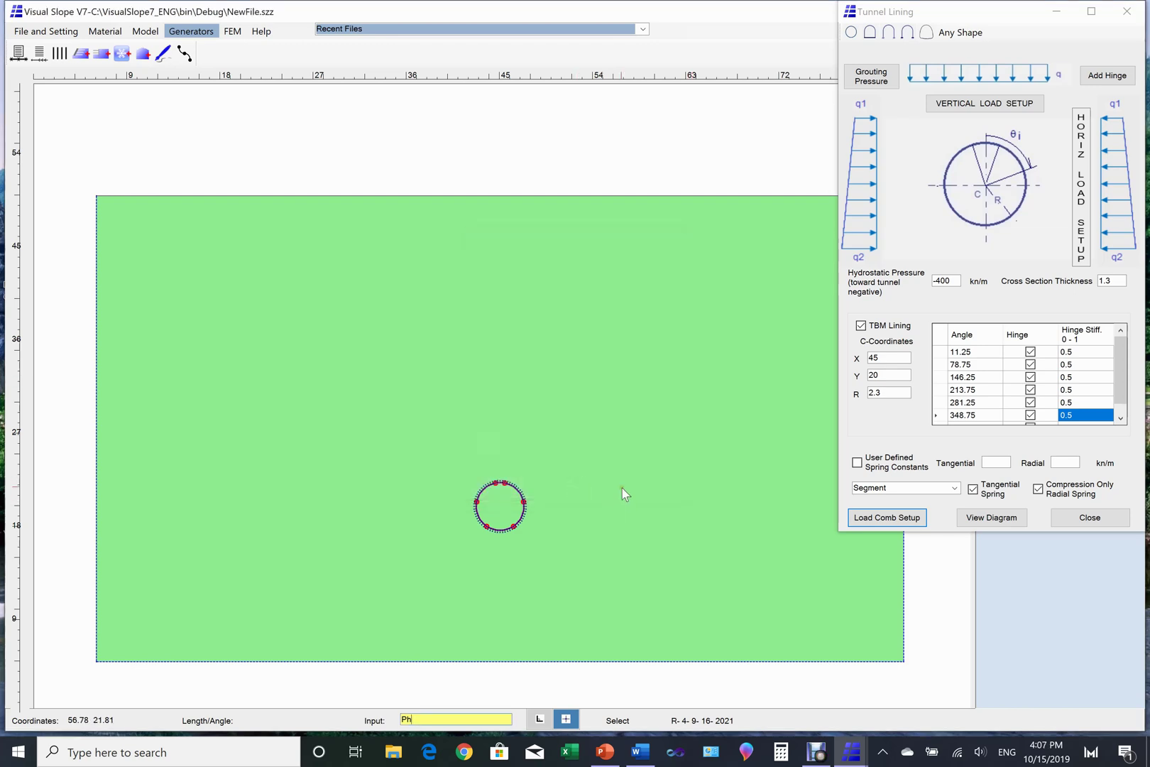
Step: Leave the lining setup and run the FEM tunnel lining analysis including ground, with a contraction of 0.001 m
{"action": "left_click", "coordinate": [1084, 518]}
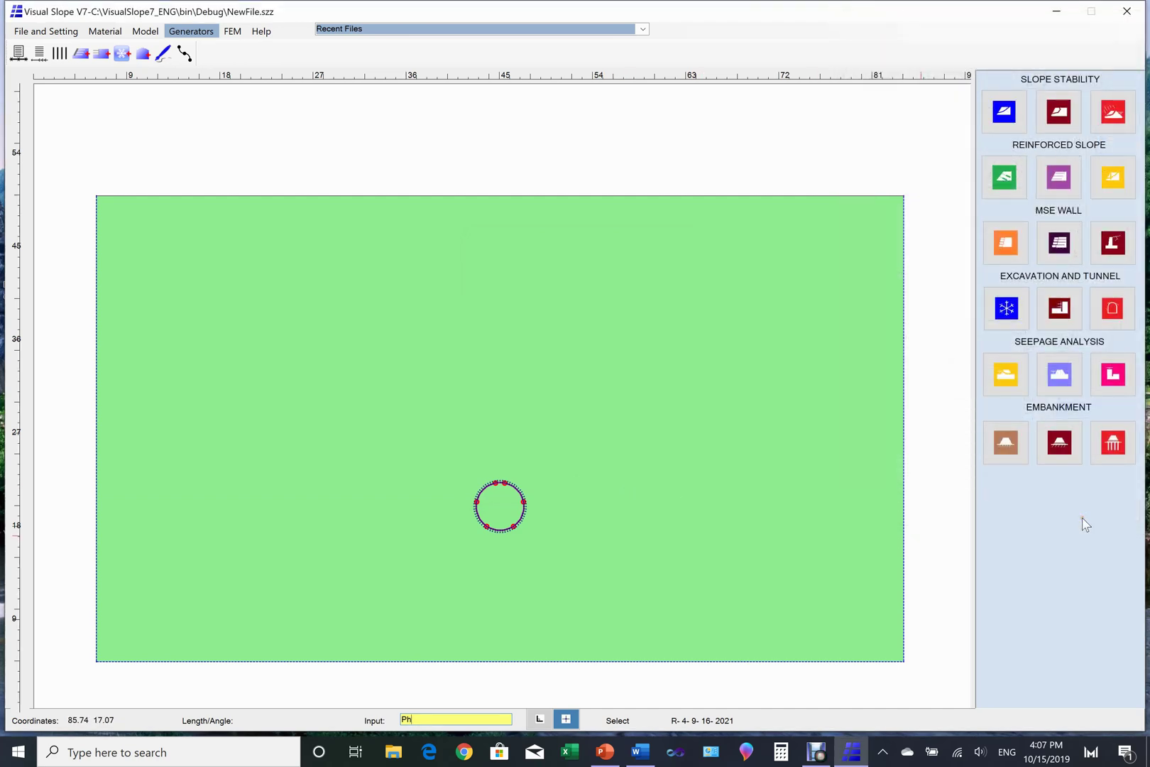
{"action": "left_click", "coordinate": [1113, 312]}
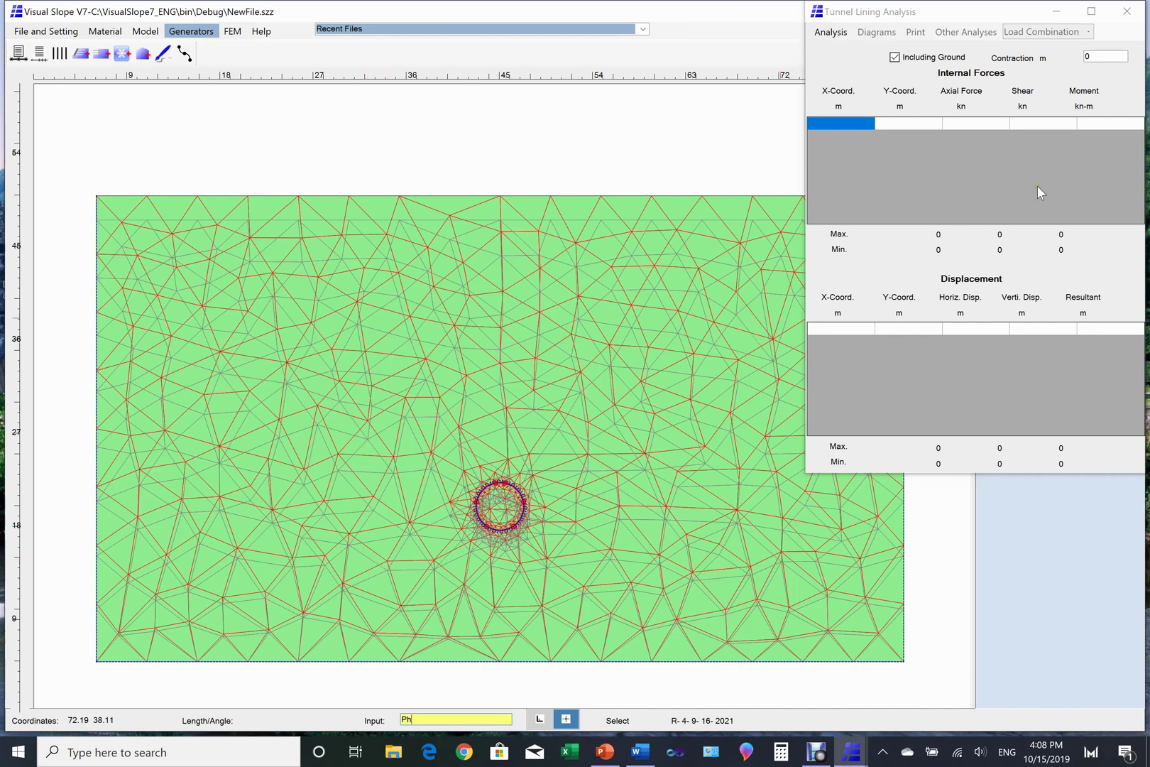
{"action": "left_click", "coordinate": [1105, 56]}
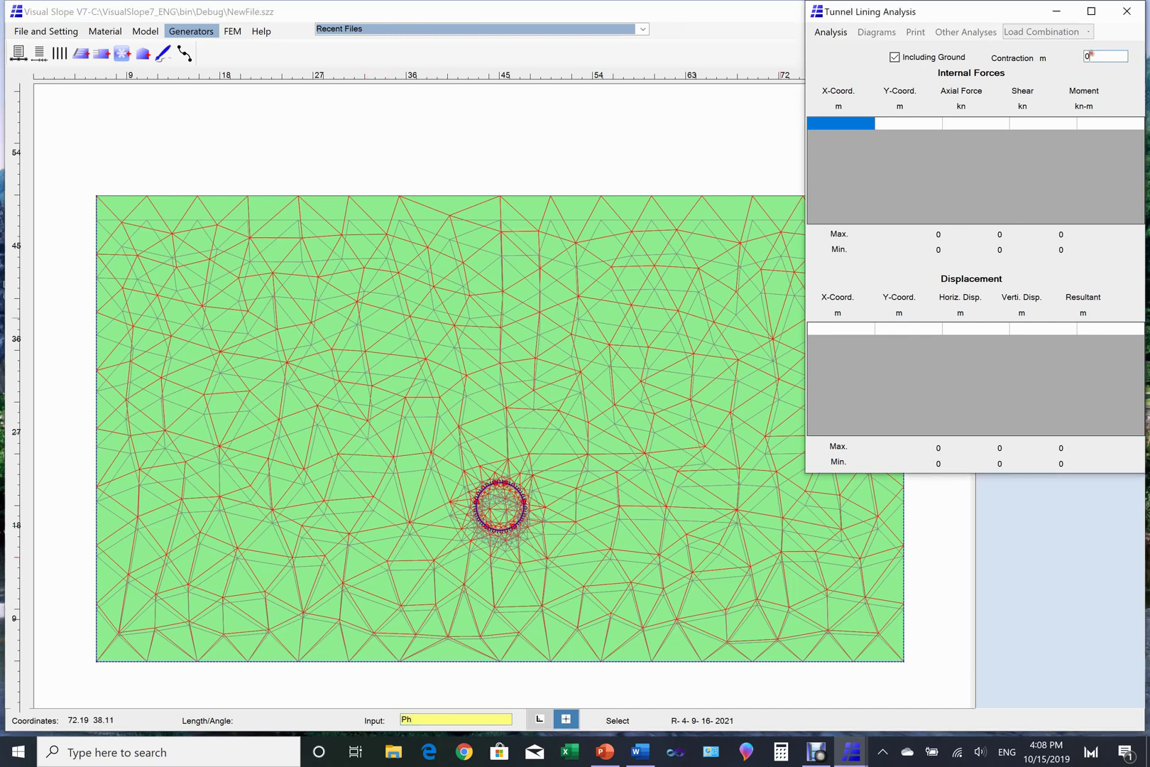
{"action": "type", "text": ".001"}
{"action": "left_click", "coordinate": [830, 33]}
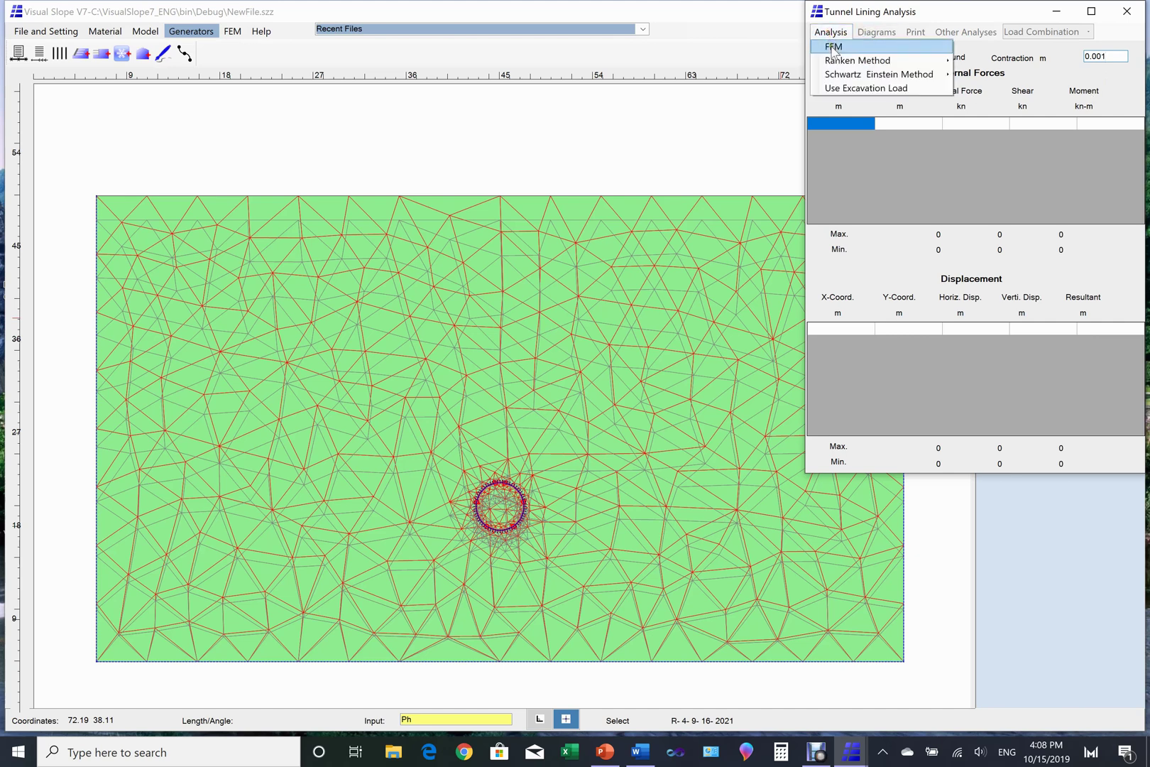
{"action": "left_click", "coordinate": [834, 48]}
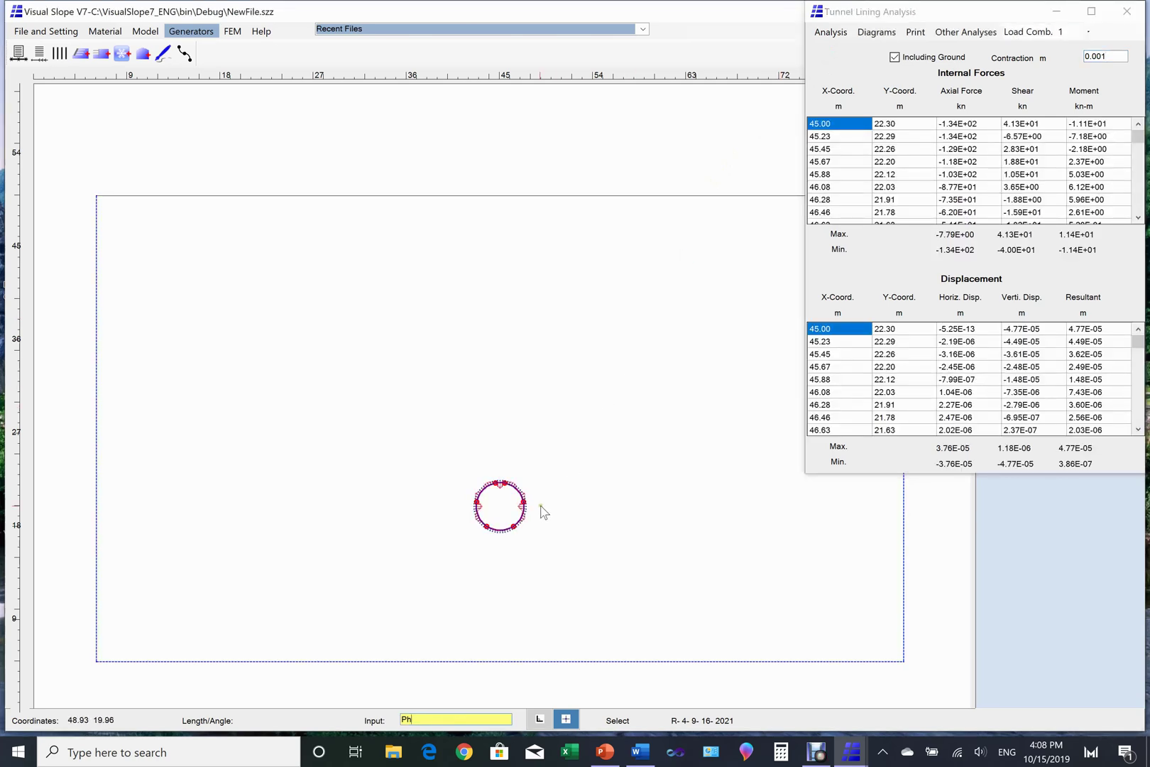
Step: Display the structure deformation diagram of the tunnel lining for load combination 1
{"action": "left_click", "coordinate": [145, 32]}
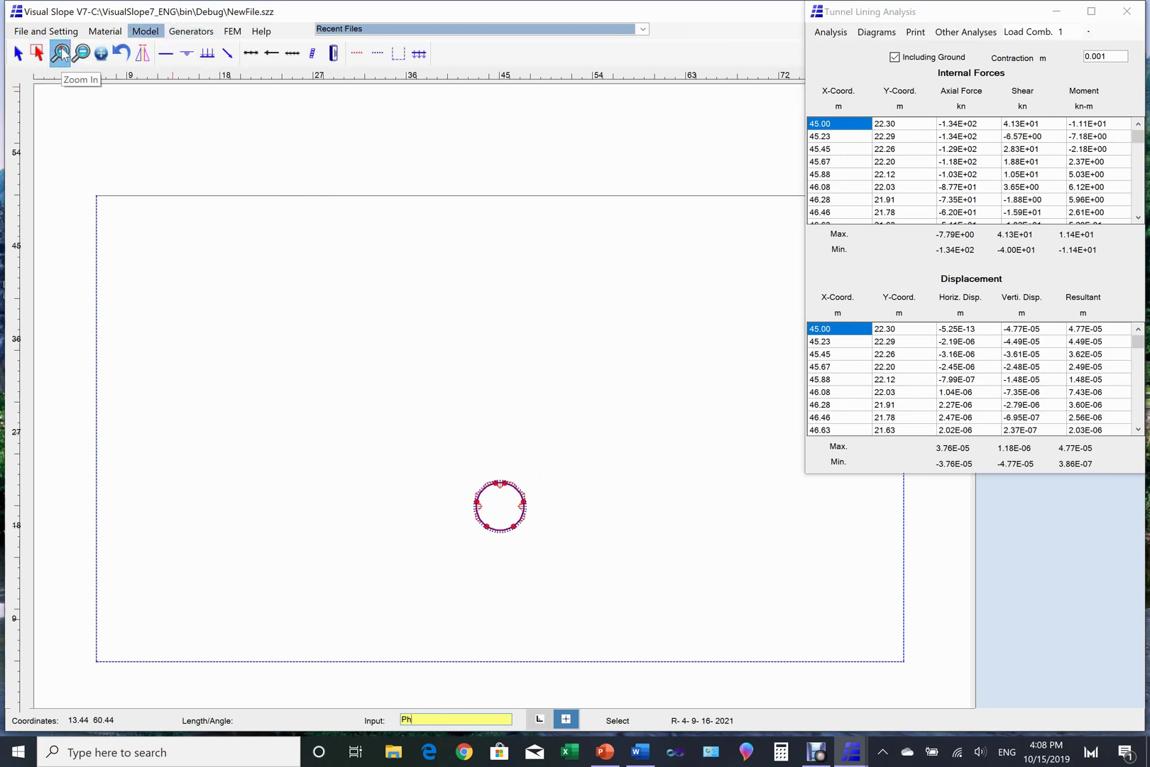
{"action": "left_click_drag", "start_coordinate": [413, 430], "coordinate": [589, 570]}
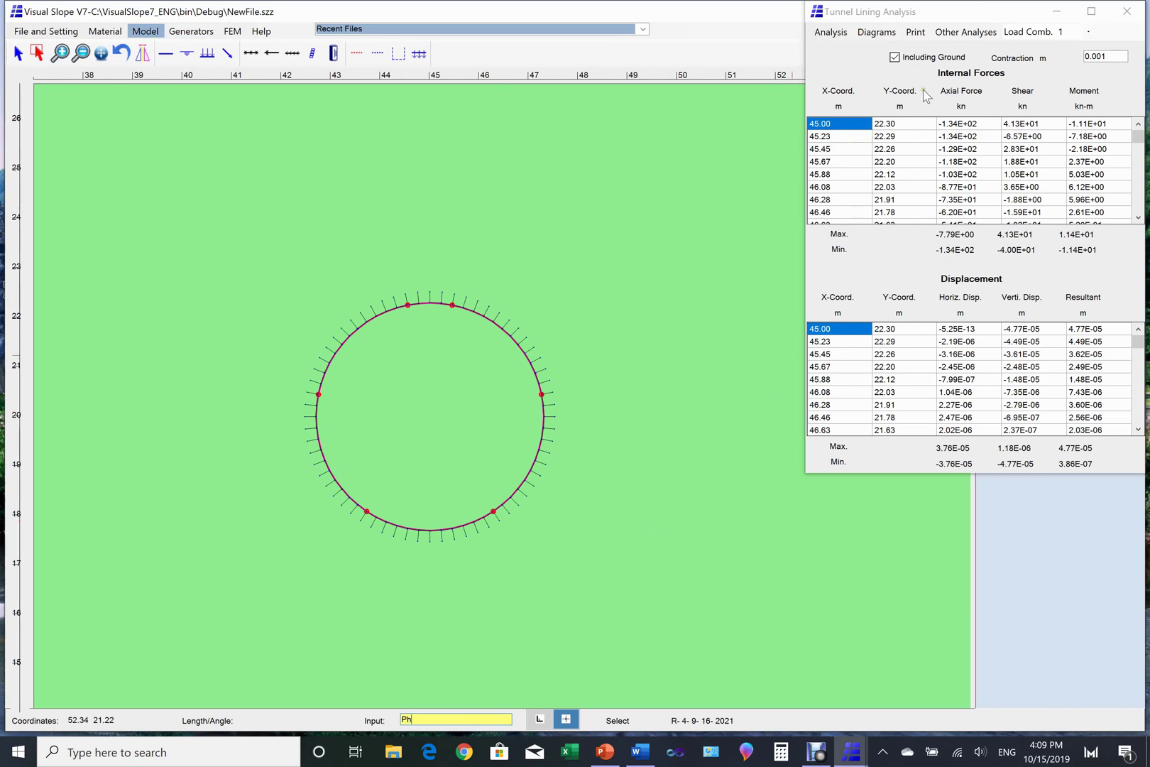
{"action": "left_click", "coordinate": [882, 37]}
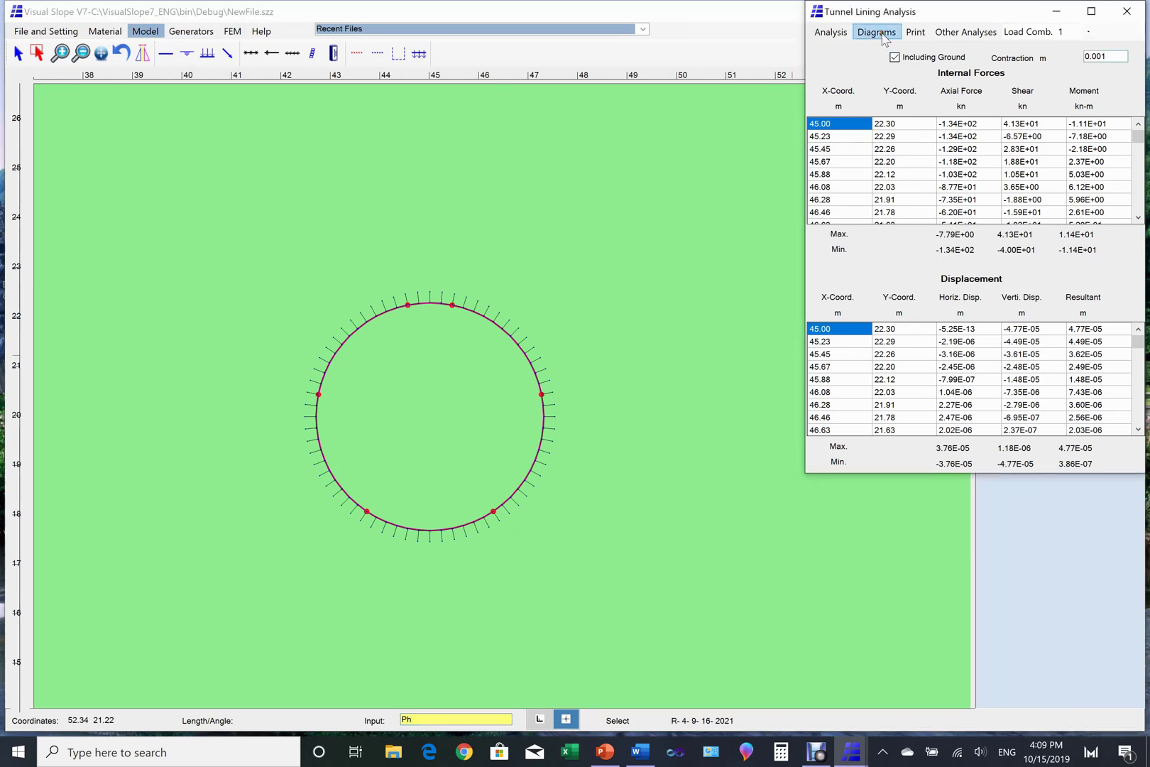
{"action": "left_click", "coordinate": [885, 39]}
{"action": "left_click", "coordinate": [881, 42]}
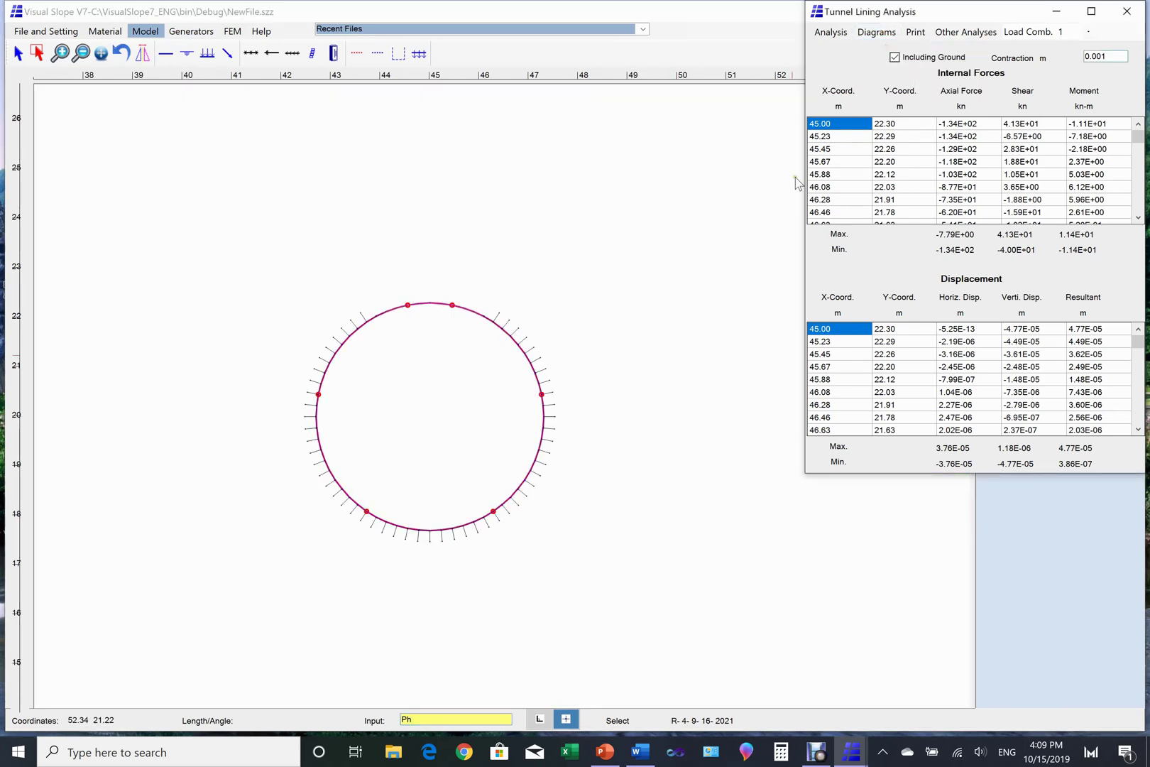
{"action": "left_click", "coordinate": [700, 282]}
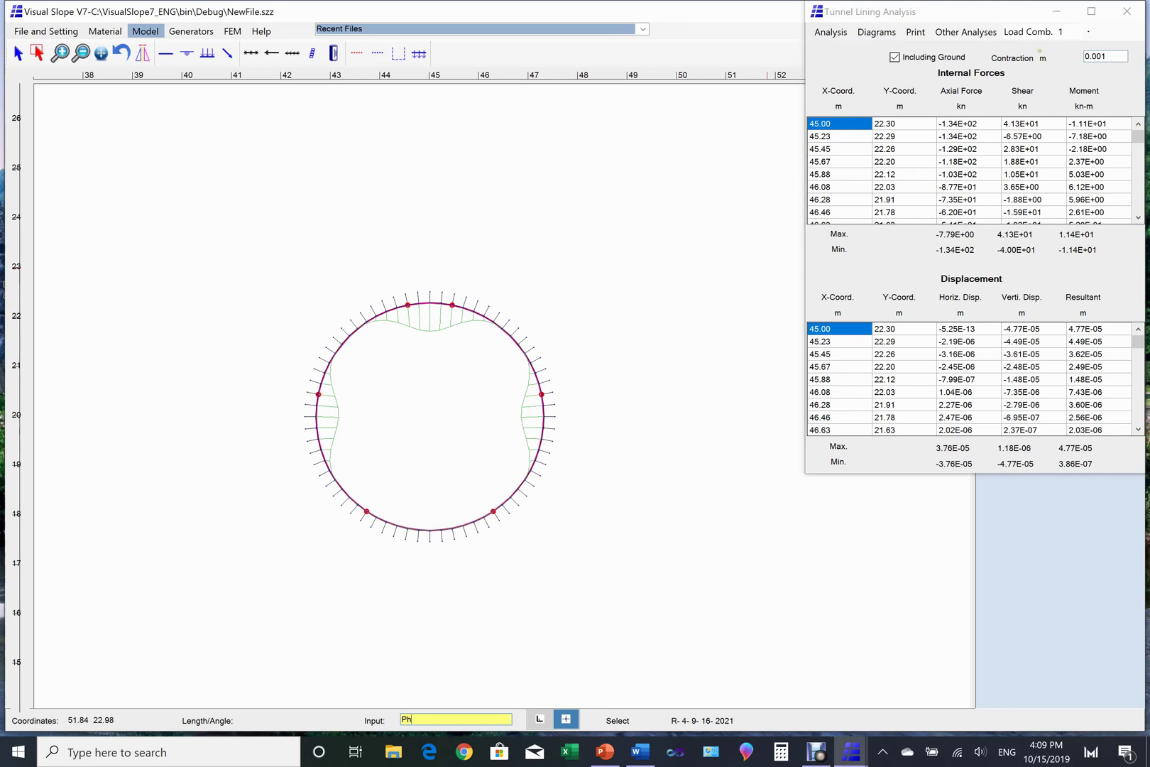
Step: Switch the analysis results to load combination 2 and display its structure deformation diagram
{"action": "left_click", "coordinate": [1088, 32]}
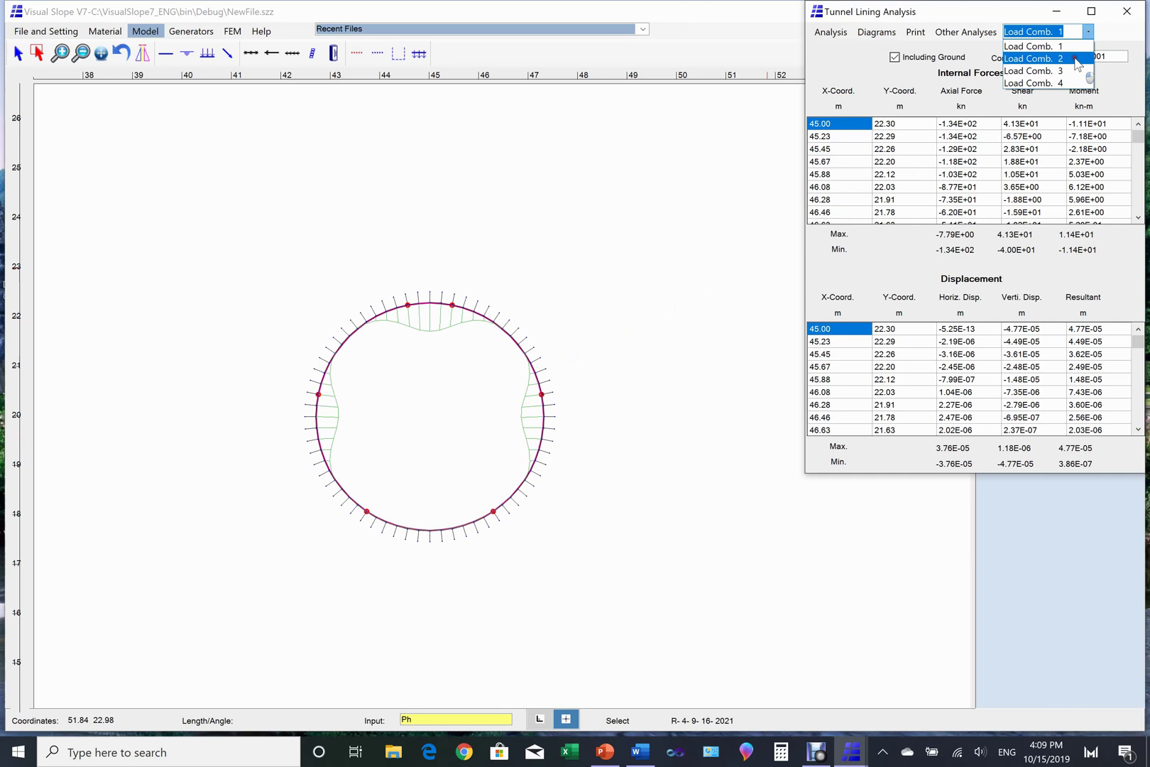
{"action": "left_click", "coordinate": [1076, 59]}
{"action": "left_click", "coordinate": [628, 422]}
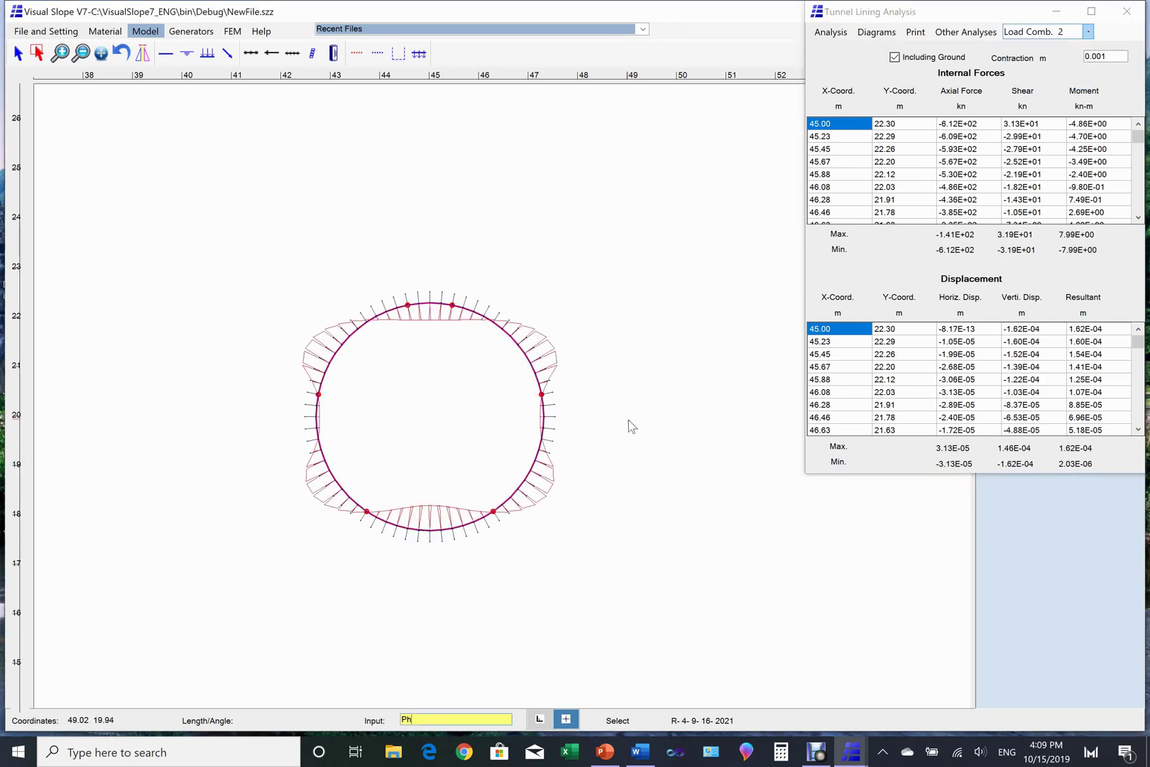
{"action": "left_click", "coordinate": [889, 35]}
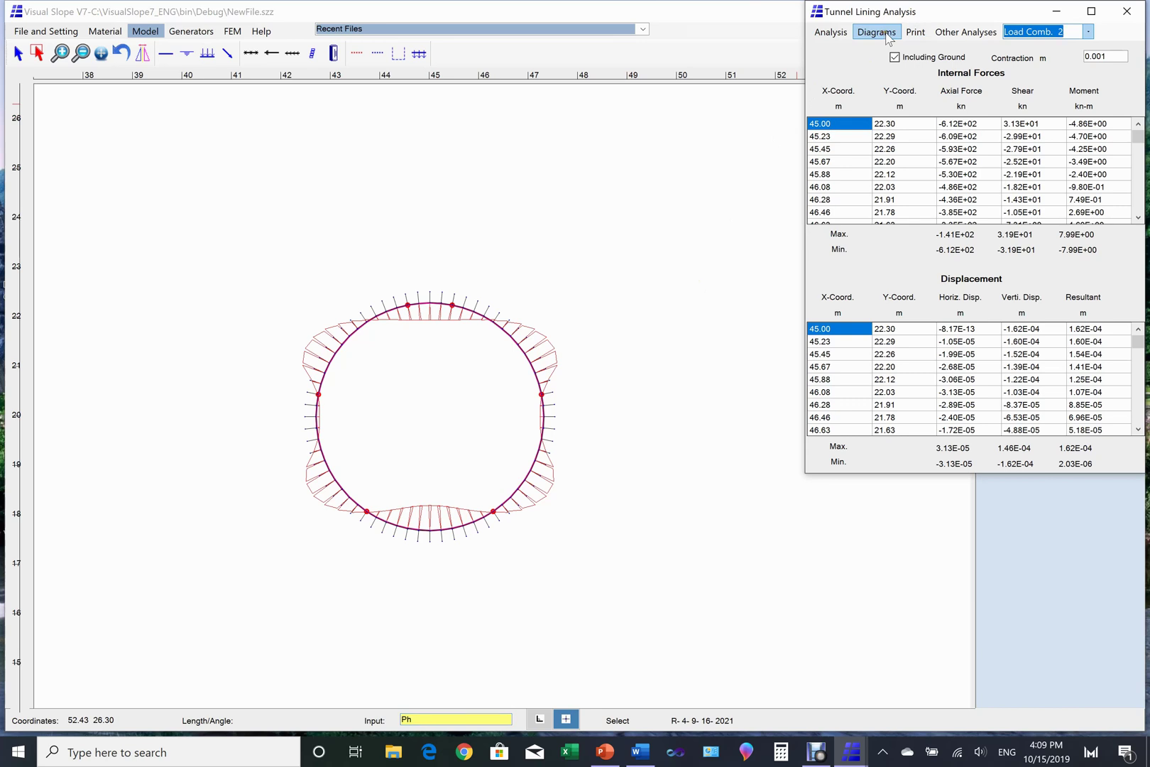
{"action": "left_click", "coordinate": [887, 36]}
{"action": "left_click", "coordinate": [896, 46]}
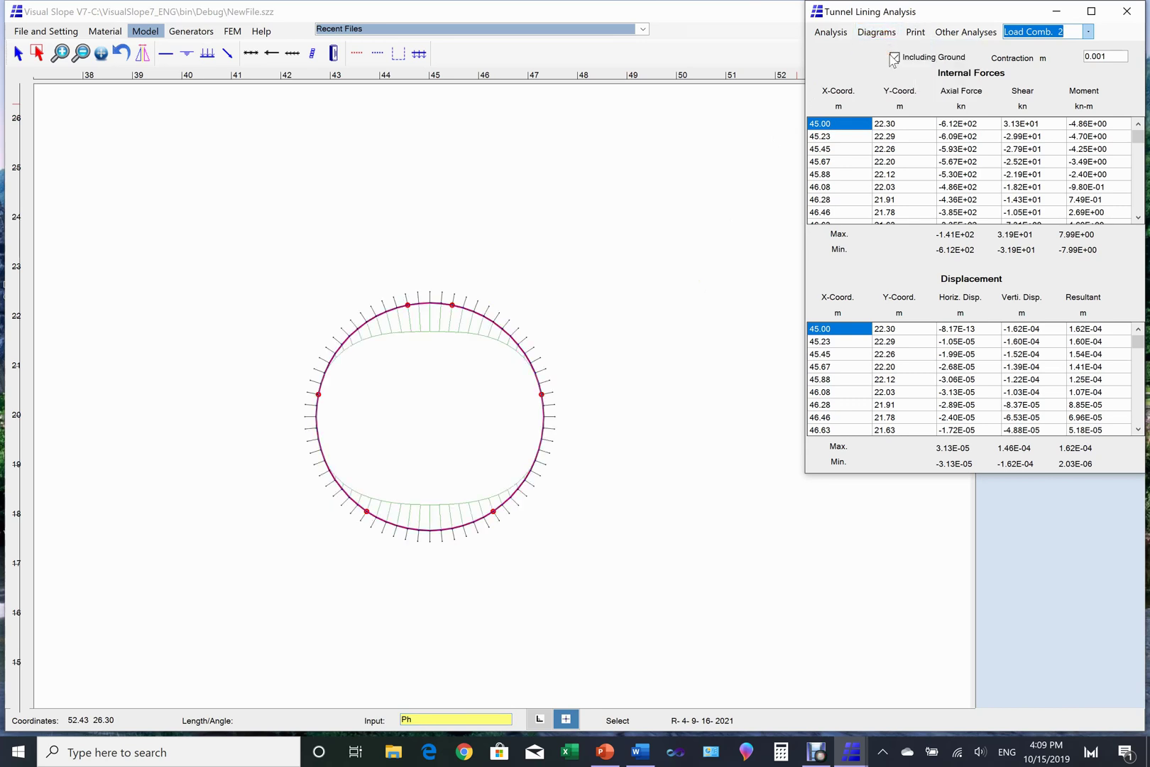
Step: Switch the analysis results to load combination 3 and display its structure deformation diagram
{"action": "left_click", "coordinate": [1088, 32]}
{"action": "left_click", "coordinate": [1068, 70]}
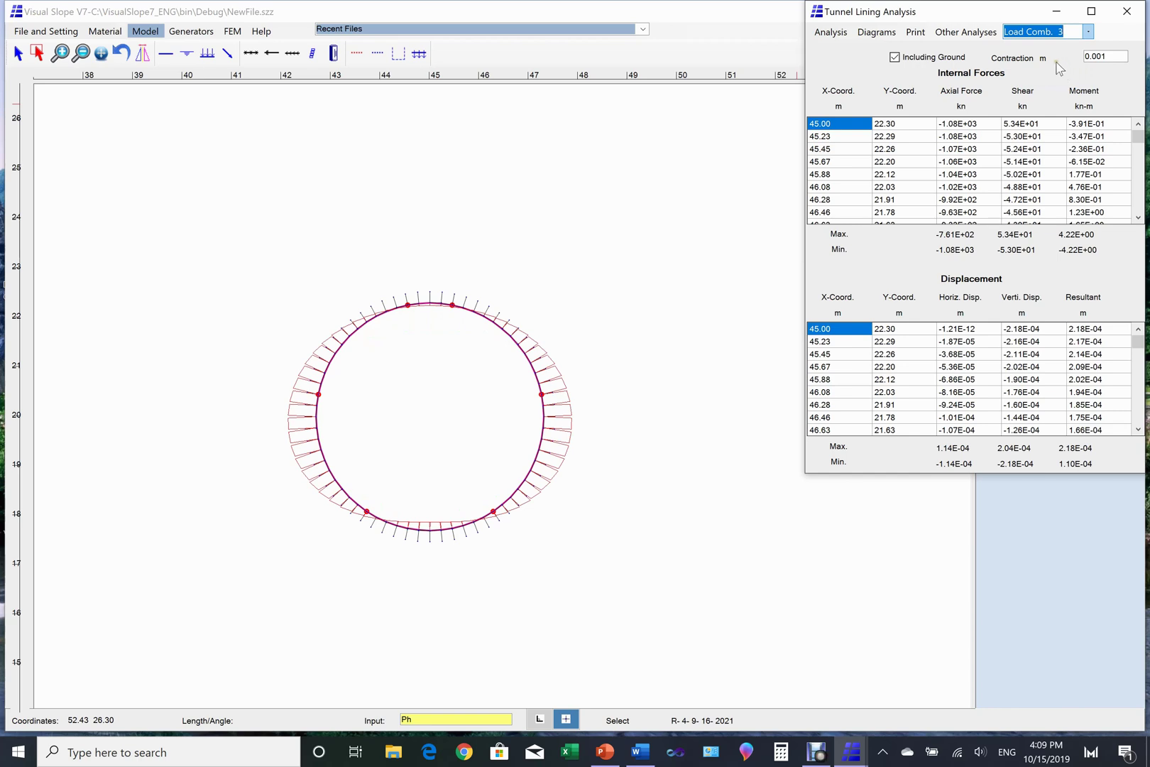
{"action": "left_click", "coordinate": [880, 35]}
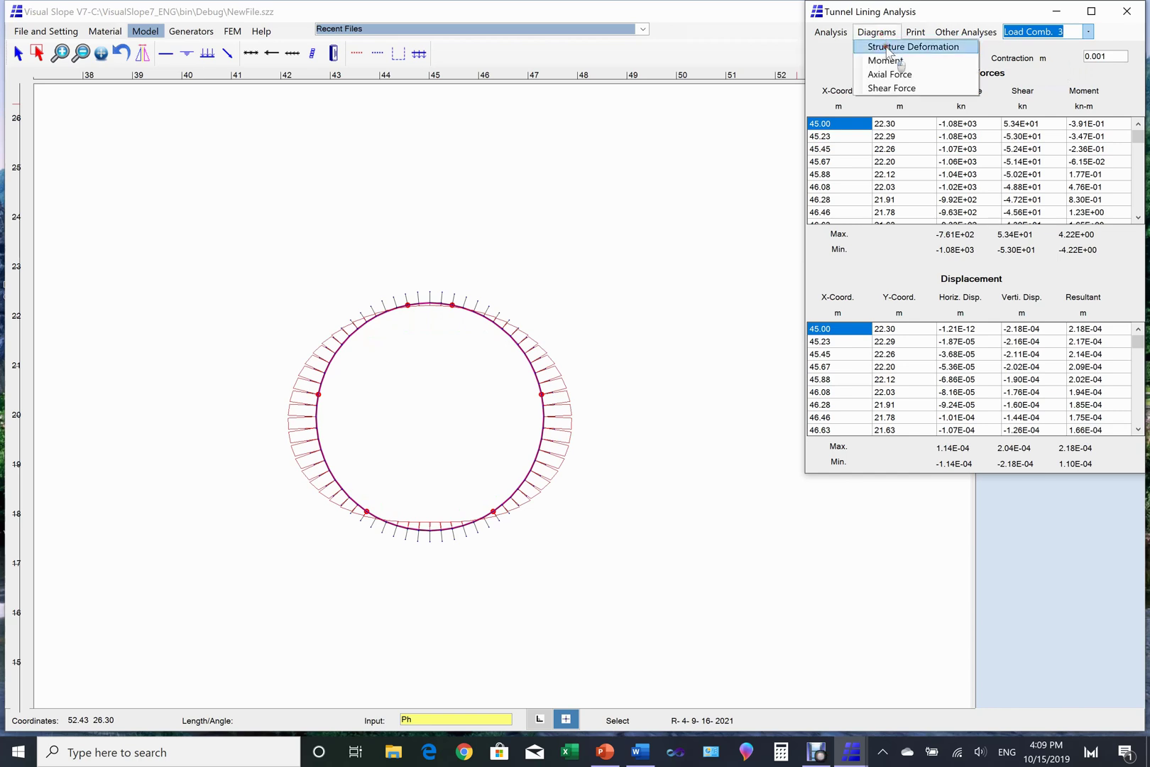
{"action": "left_click", "coordinate": [887, 47]}
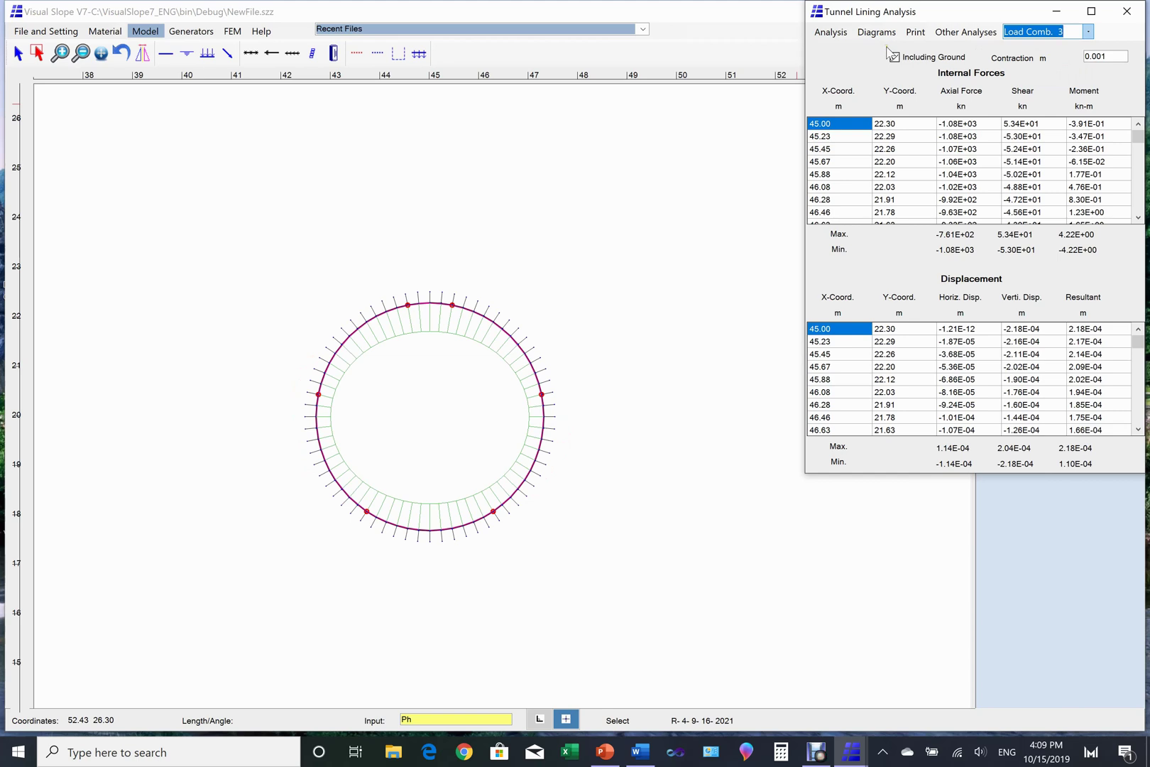
Step: Review the internal forces and displacements for load combination 4, and return to the results of load combination 2
{"action": "left_click", "coordinate": [1087, 33]}
{"action": "left_click", "coordinate": [1068, 84]}
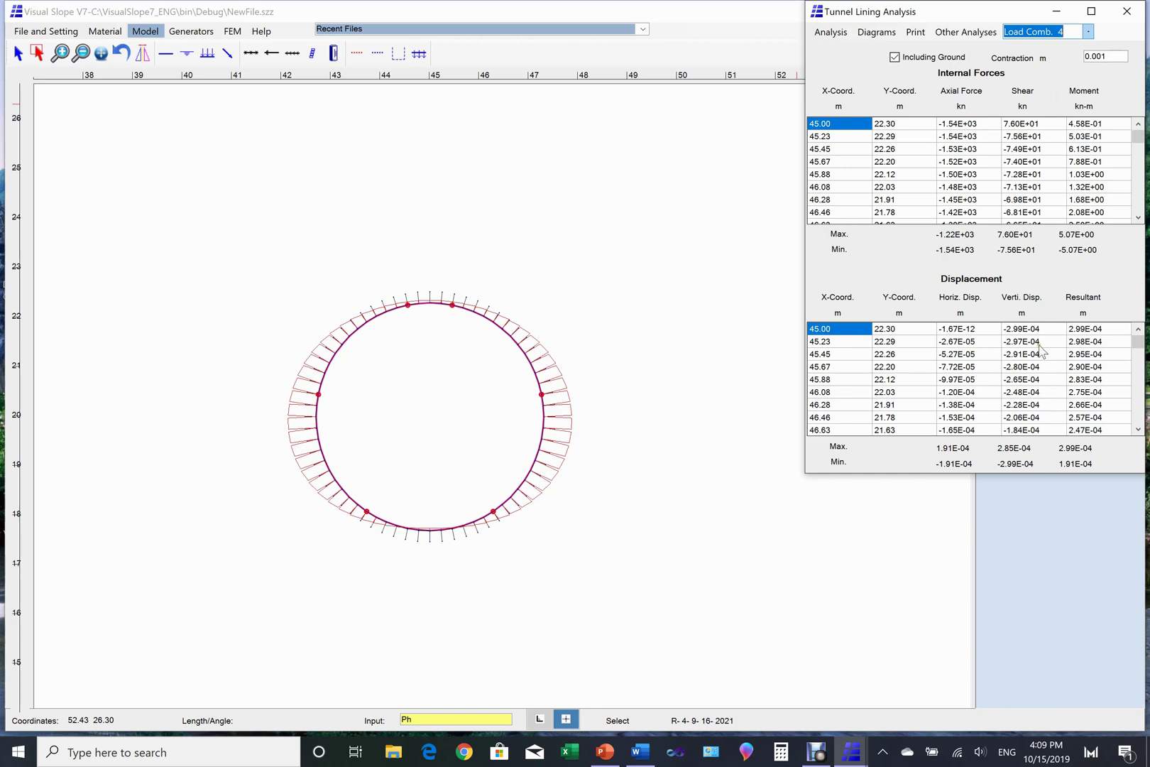
{"action": "left_click", "coordinate": [1088, 31]}
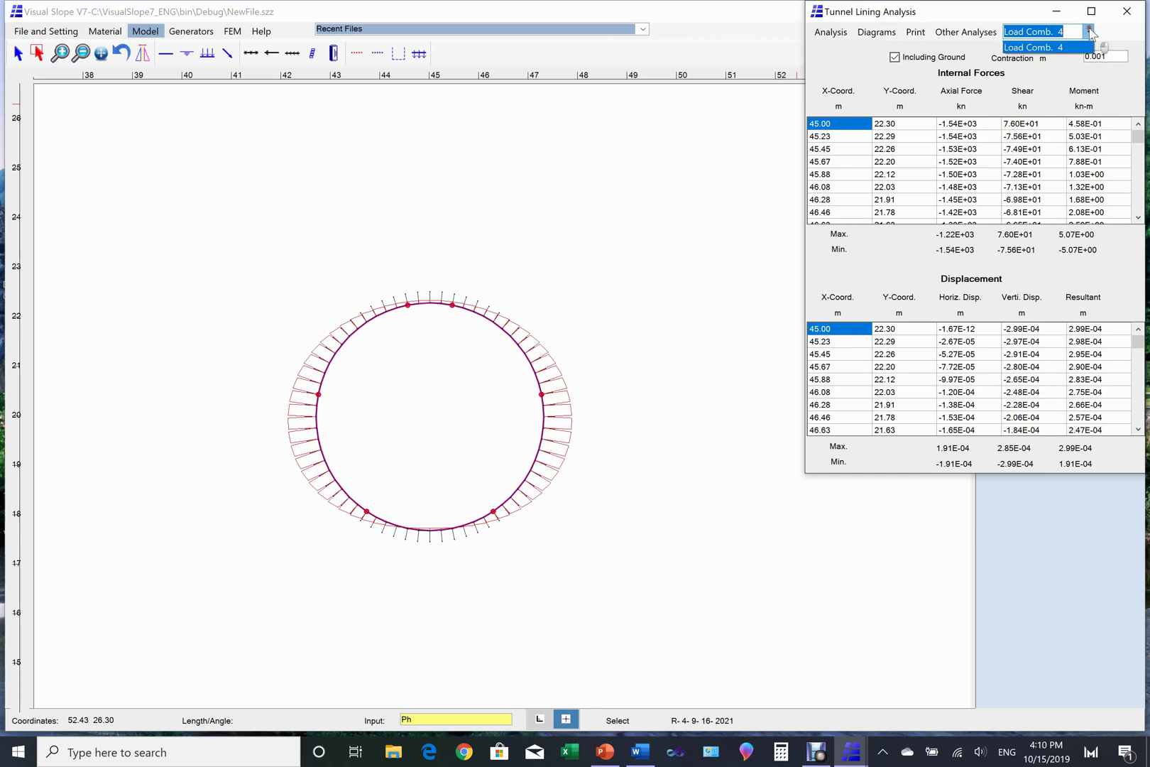
{"action": "left_click", "coordinate": [1071, 60]}
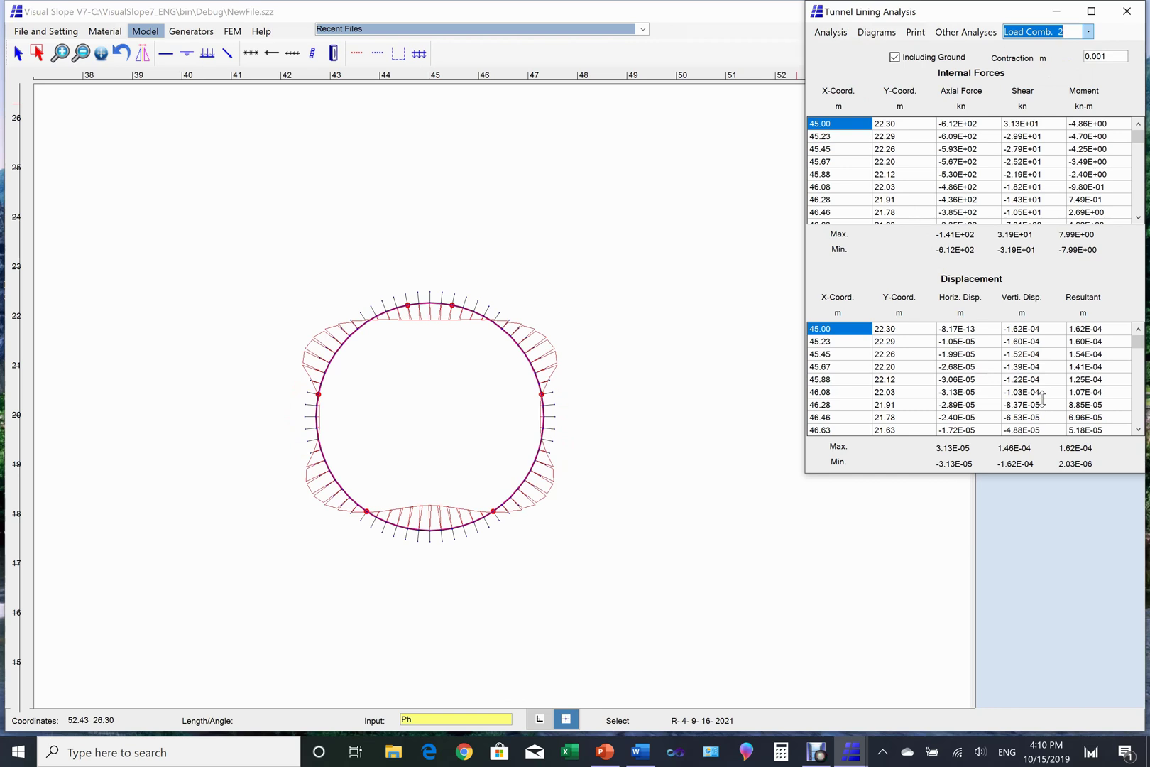
Step: Close the tunnel lining analysis results and display the FEM vertical deformation contours for the whole ground model
{"action": "left_click", "coordinate": [1129, 13]}
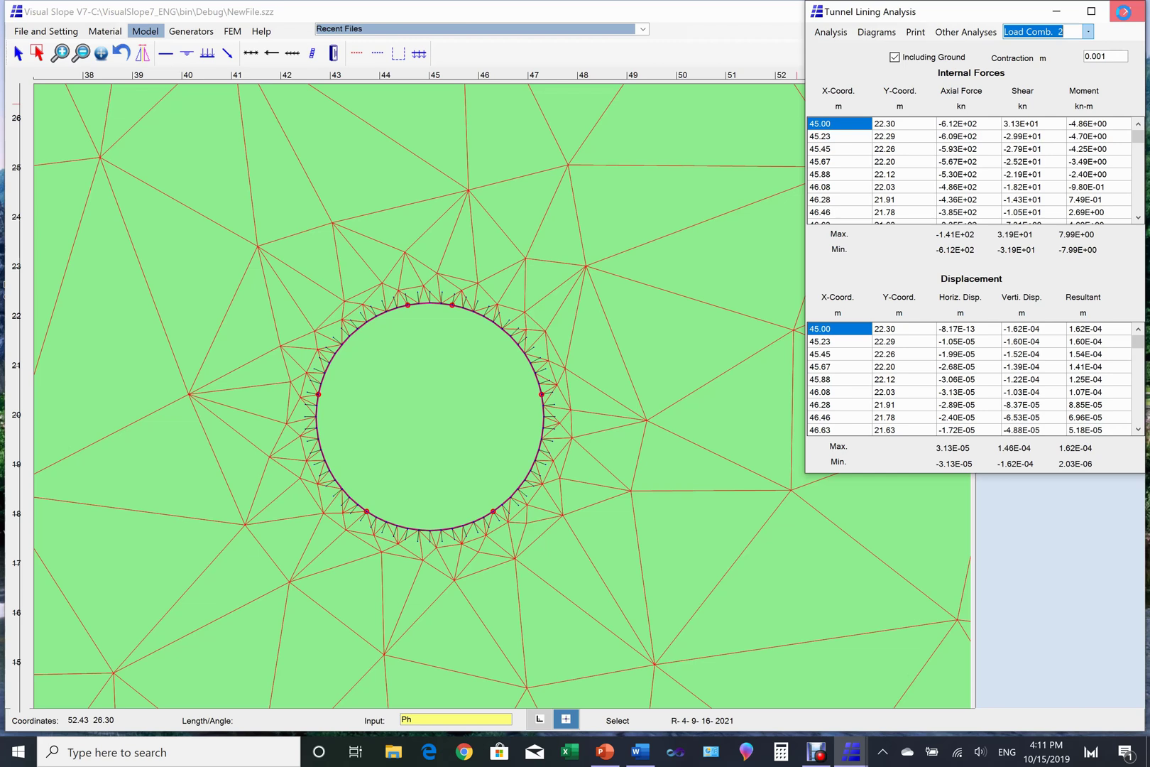
{"action": "left_click", "coordinate": [1124, 12]}
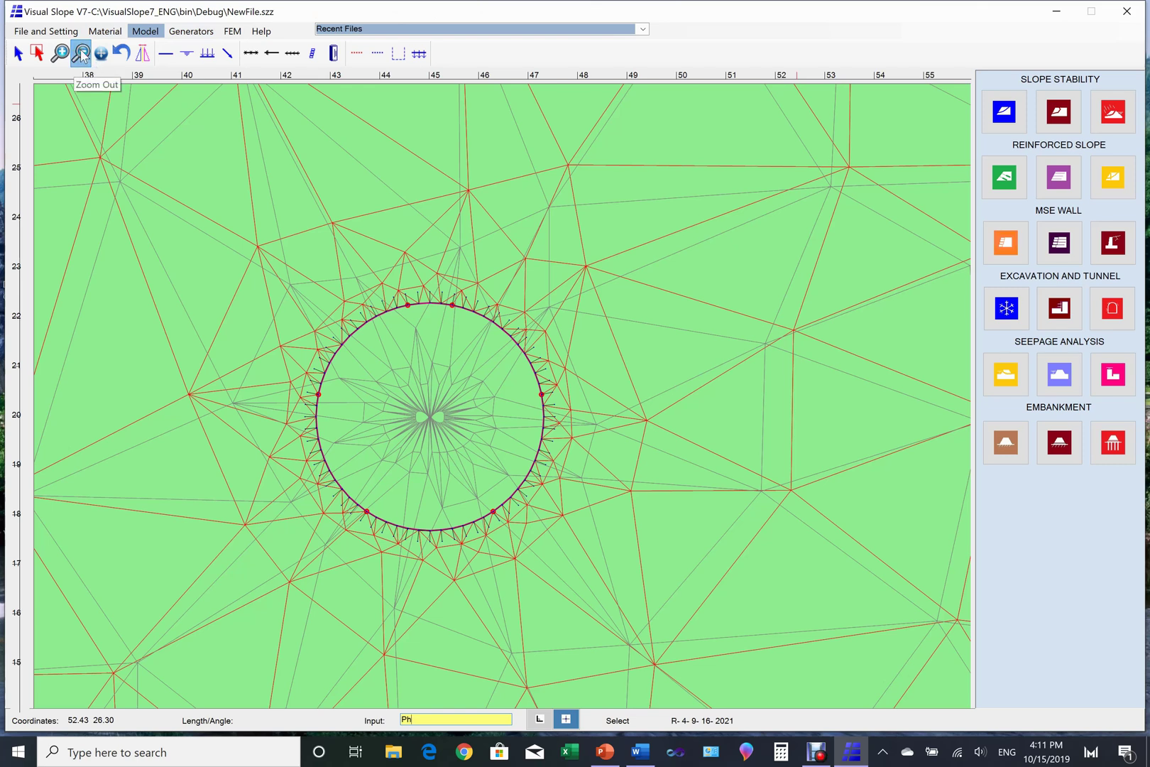
{"action": "left_click", "coordinate": [81, 55]}
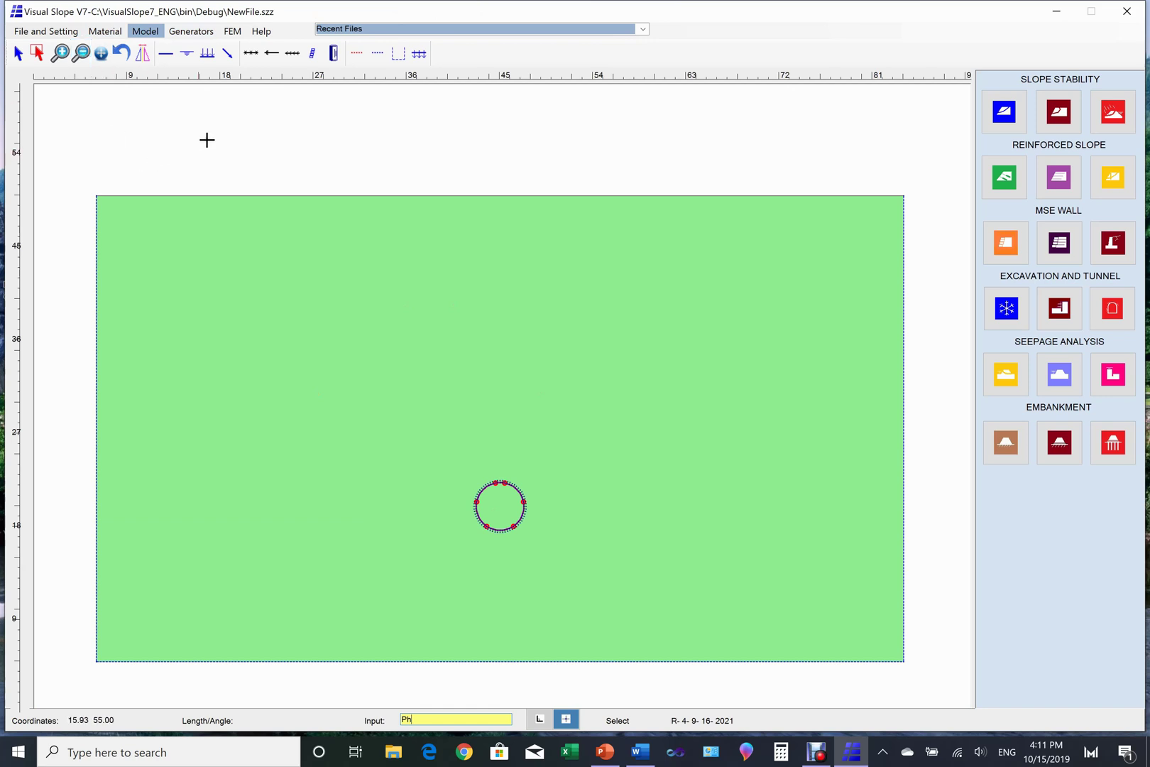
{"action": "left_click", "coordinate": [233, 33]}
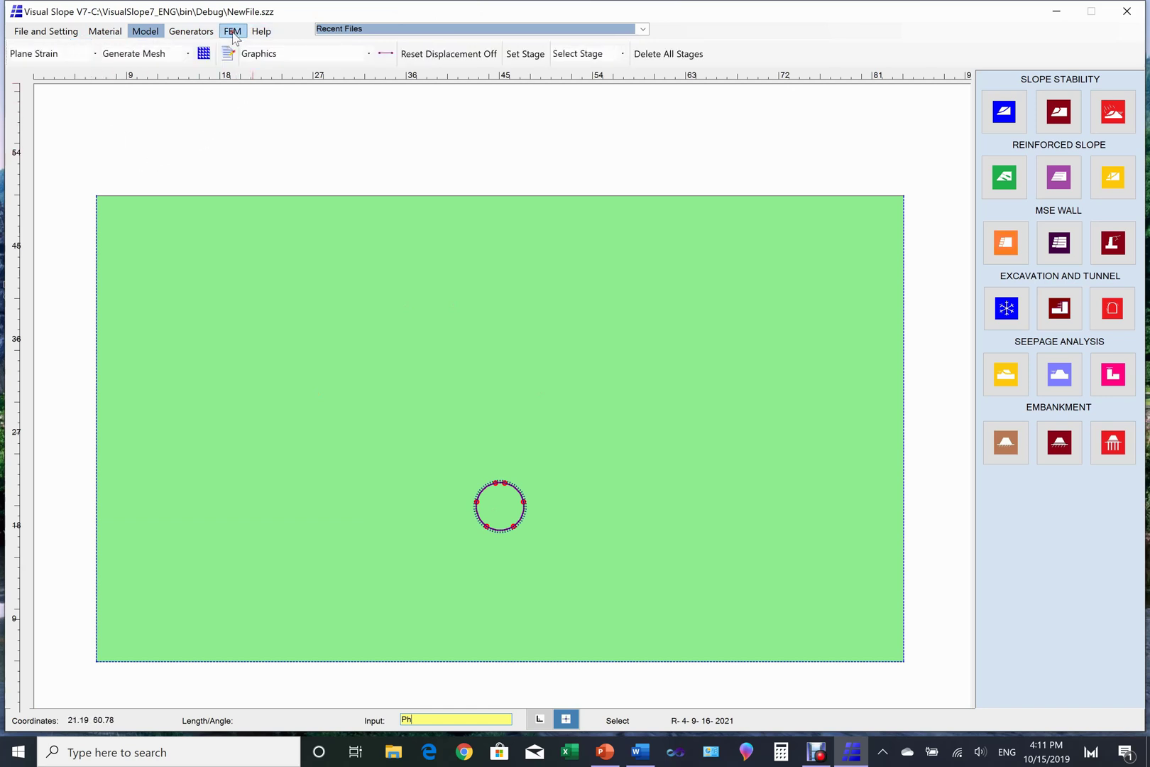
{"action": "left_click", "coordinate": [368, 55]}
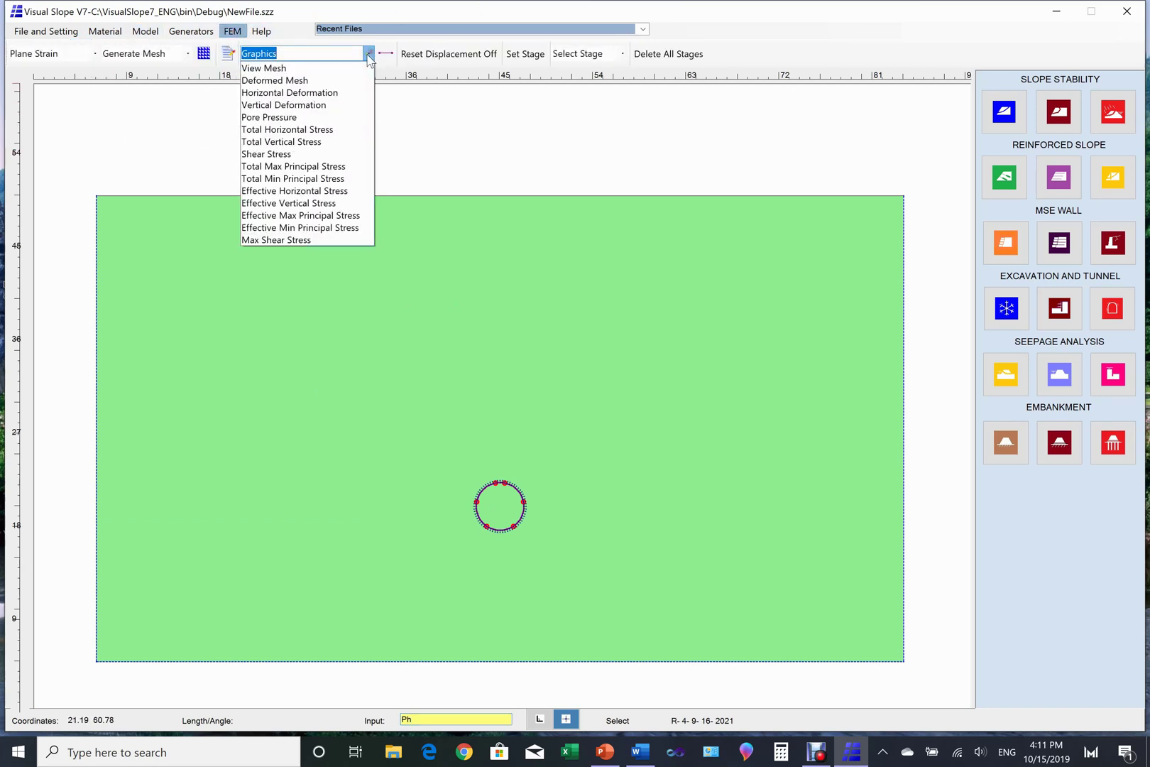
{"action": "left_click", "coordinate": [340, 105]}
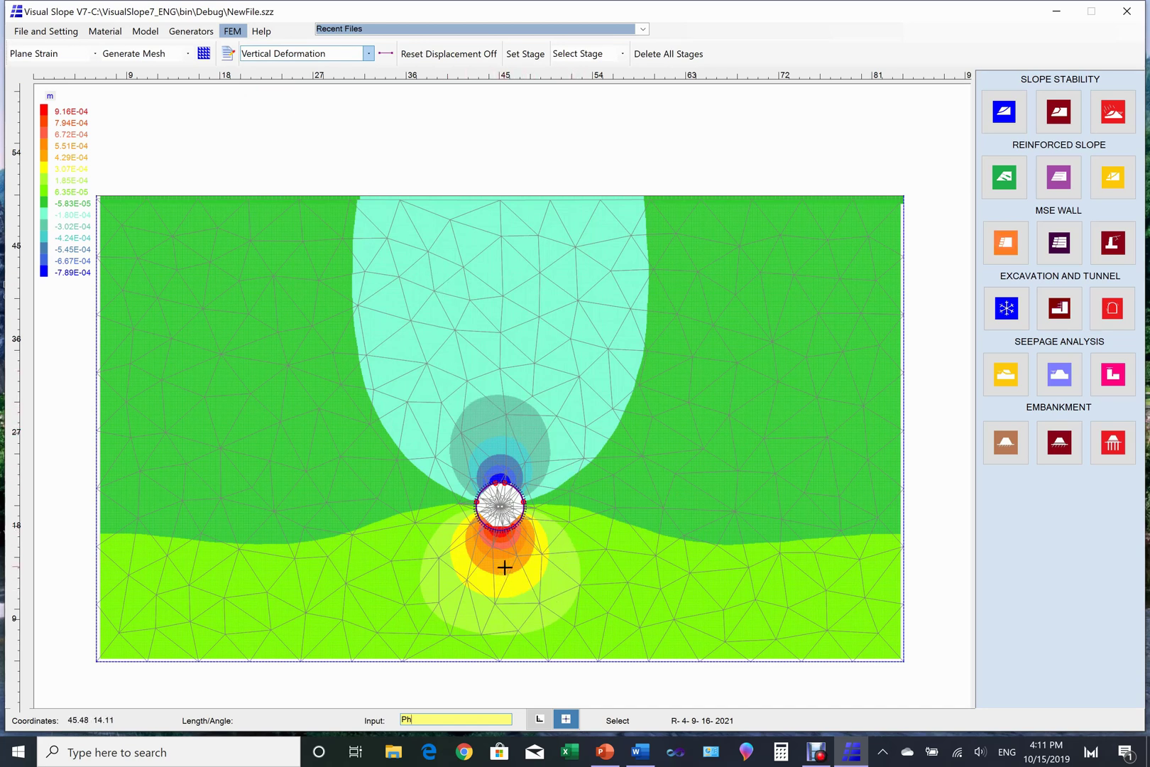
Step: Draw a data line just below the ground surface from about X 7.7 to 80.3 m and review the vertical deformation values along it
{"action": "left_click", "coordinate": [385, 54]}
{"action": "left_click", "coordinate": [113, 213]}
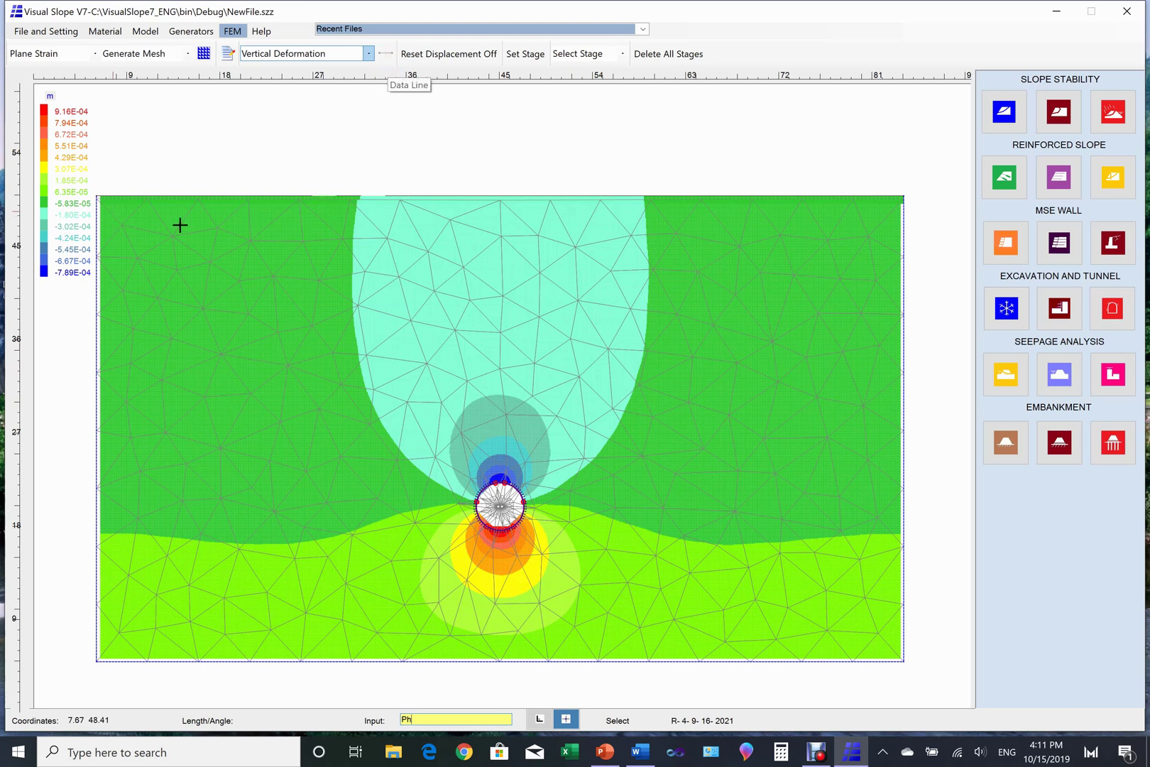
{"action": "left_click", "coordinate": [834, 211]}
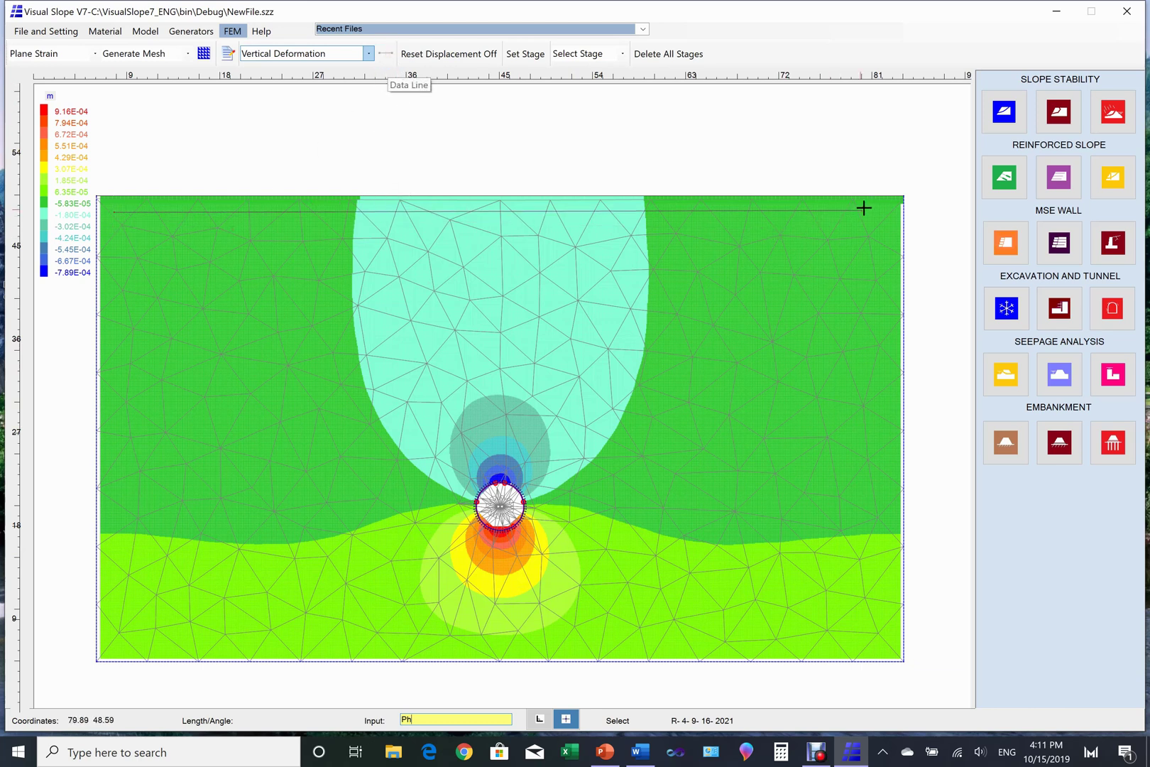
{"action": "left_click", "coordinate": [864, 213]}
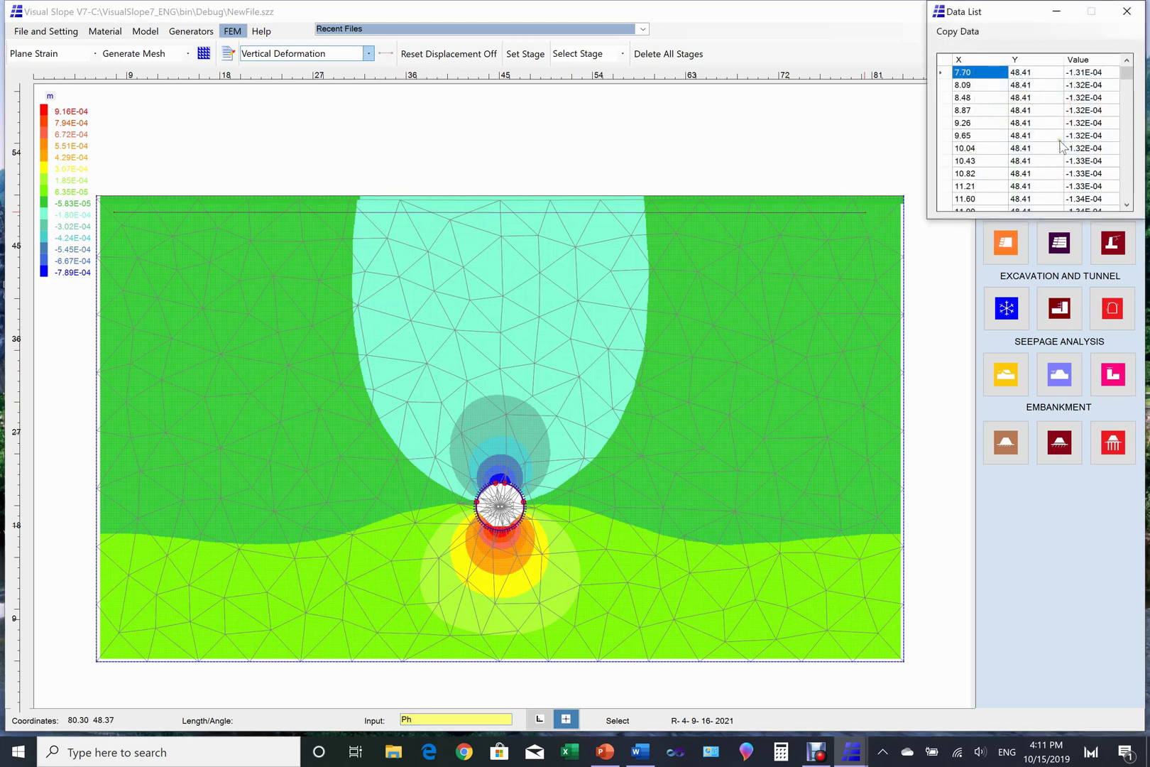
{"action": "left_click_drag", "start_coordinate": [1129, 84], "coordinate": [1134, 217]}
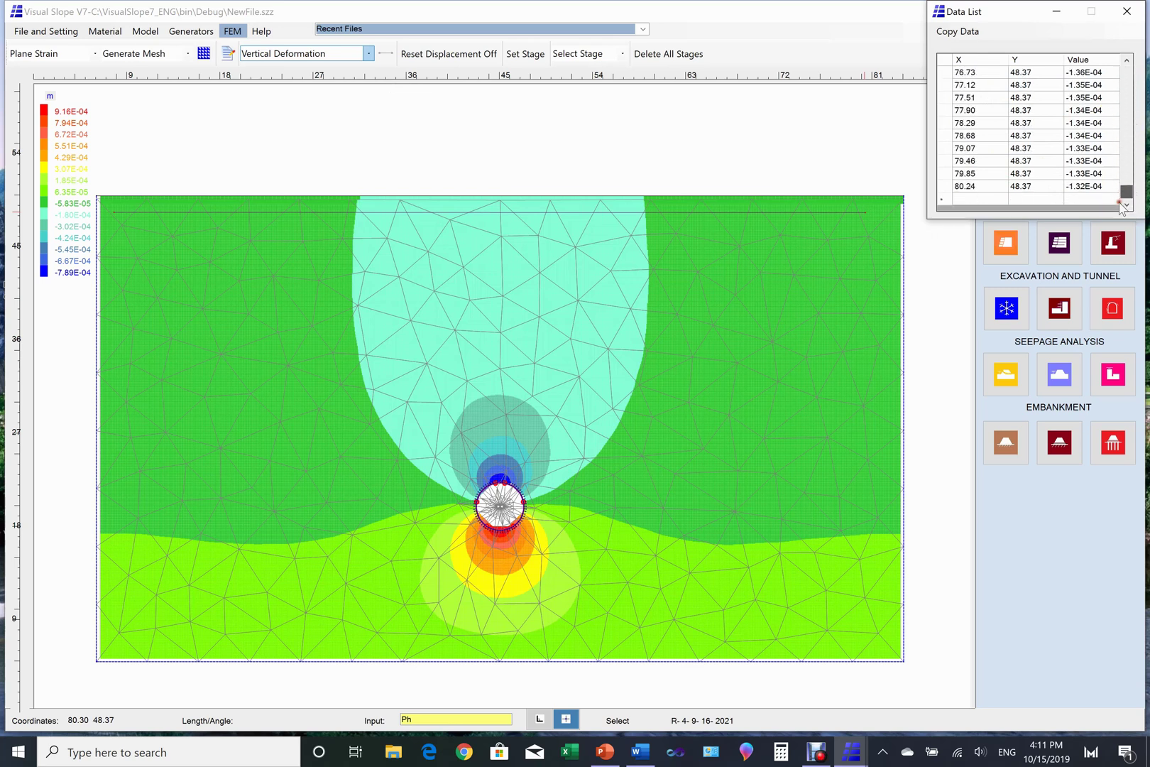
{"action": "left_click", "coordinate": [1128, 12]}
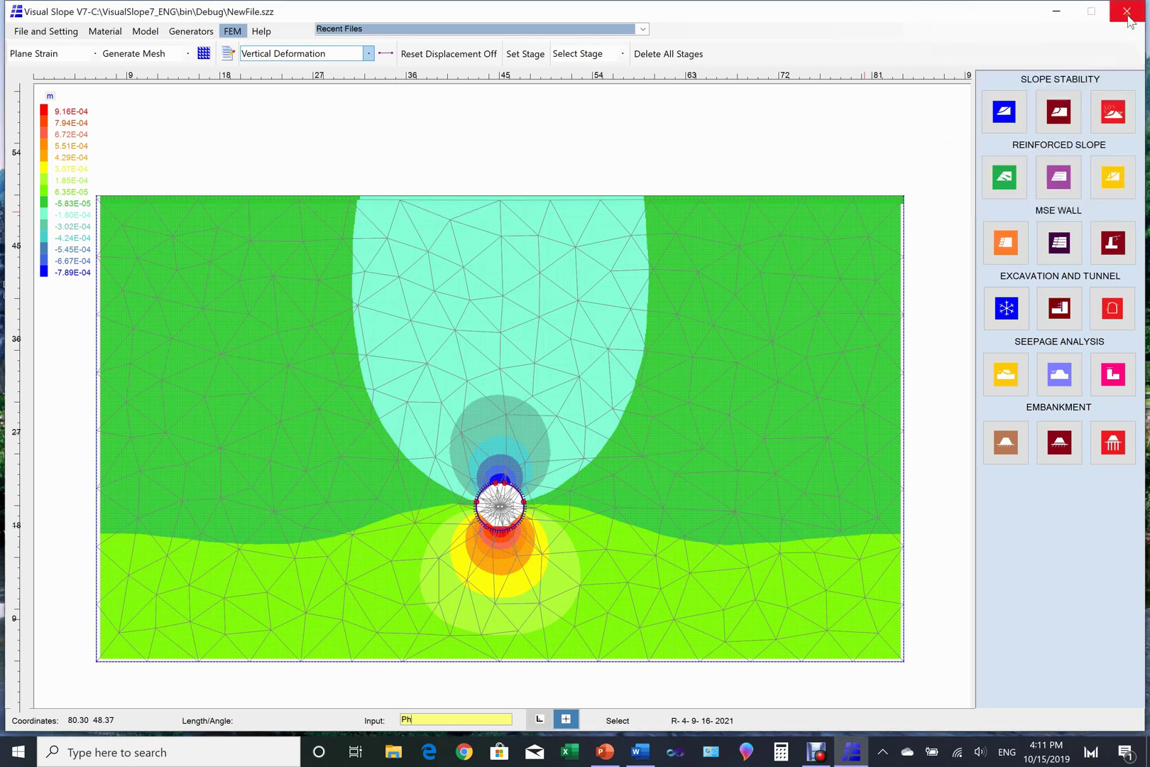
Step: Switch the FEM contour plot of the ground to shear stress
{"action": "left_click", "coordinate": [370, 53]}
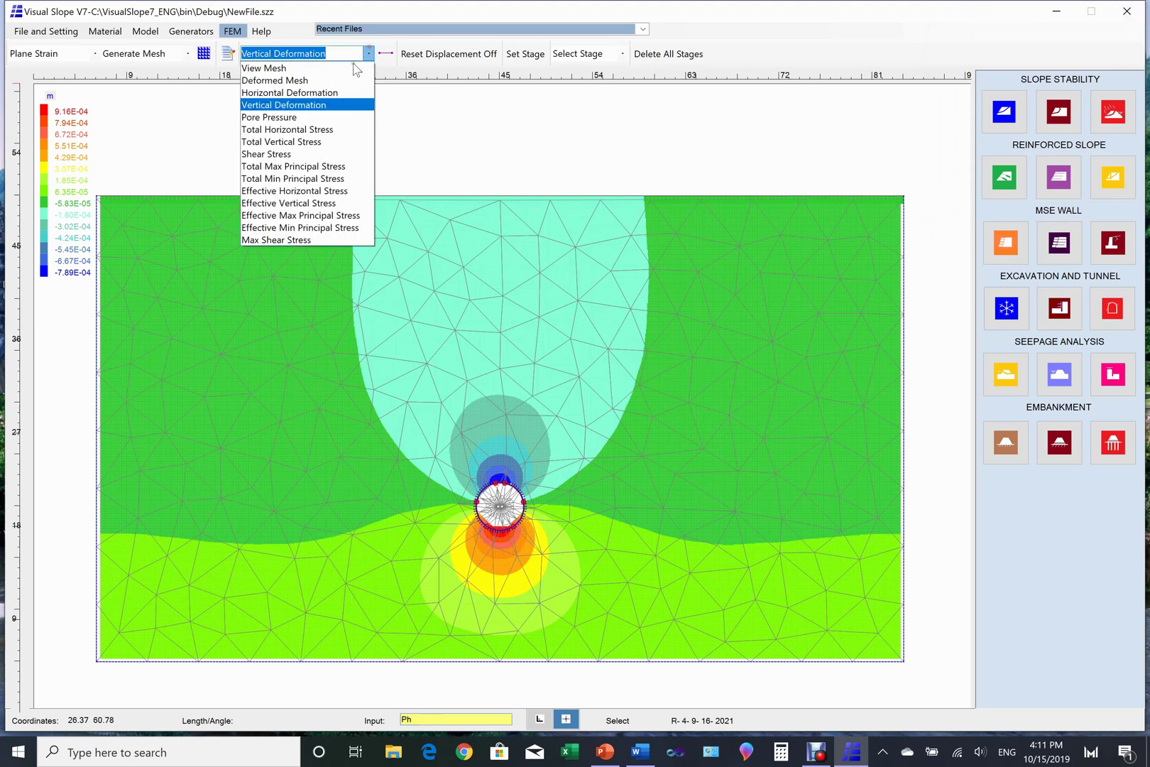
{"action": "left_click", "coordinate": [276, 151]}
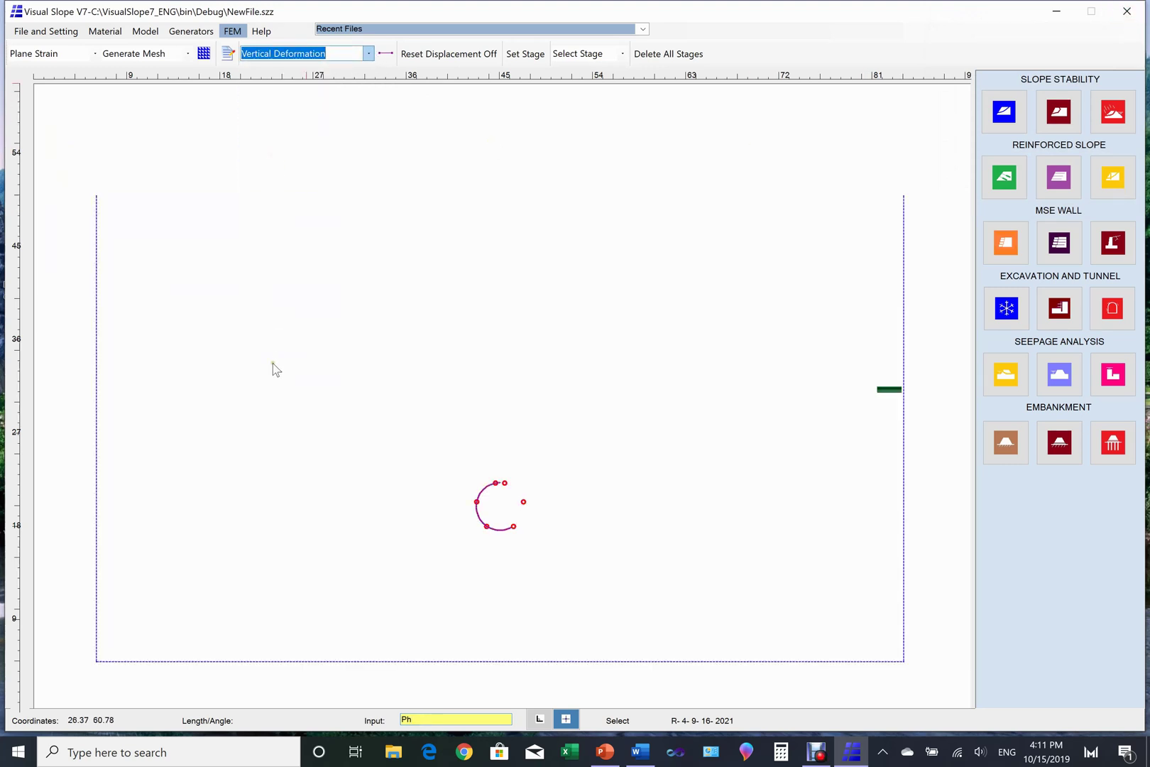